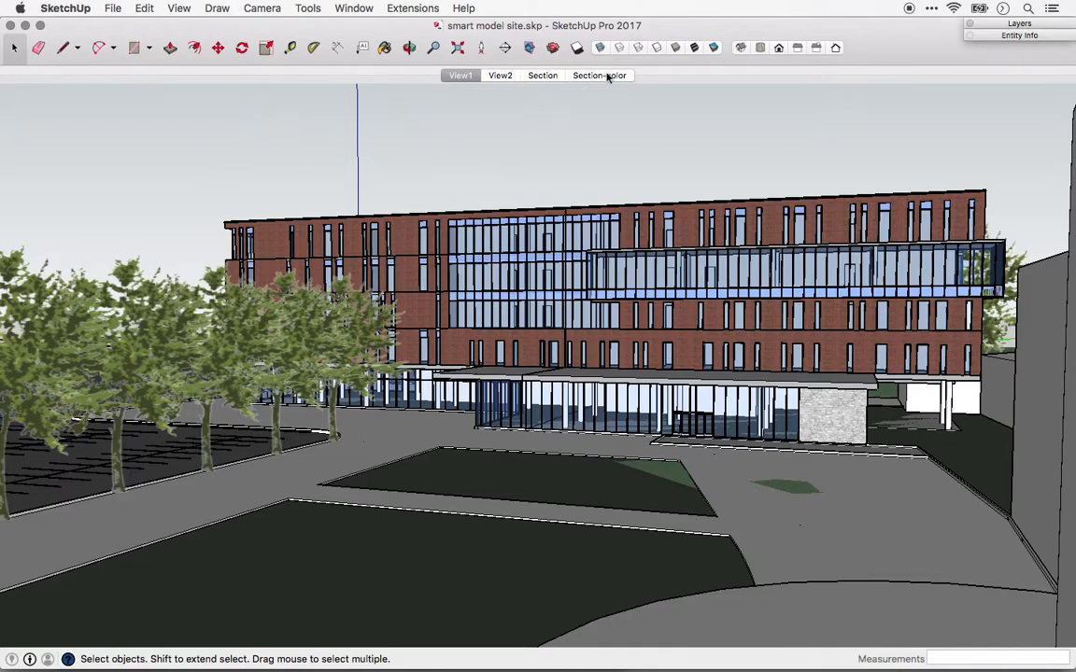
- Compare the Section, Section-color and View2 scenes of the site model
click(540, 79)
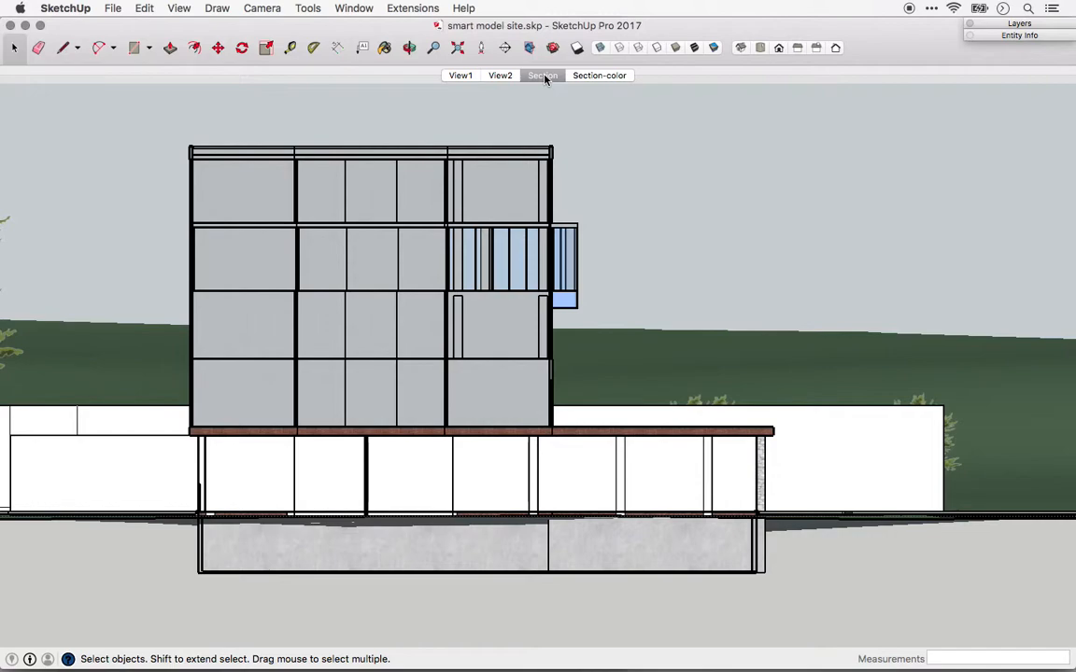
click(588, 77)
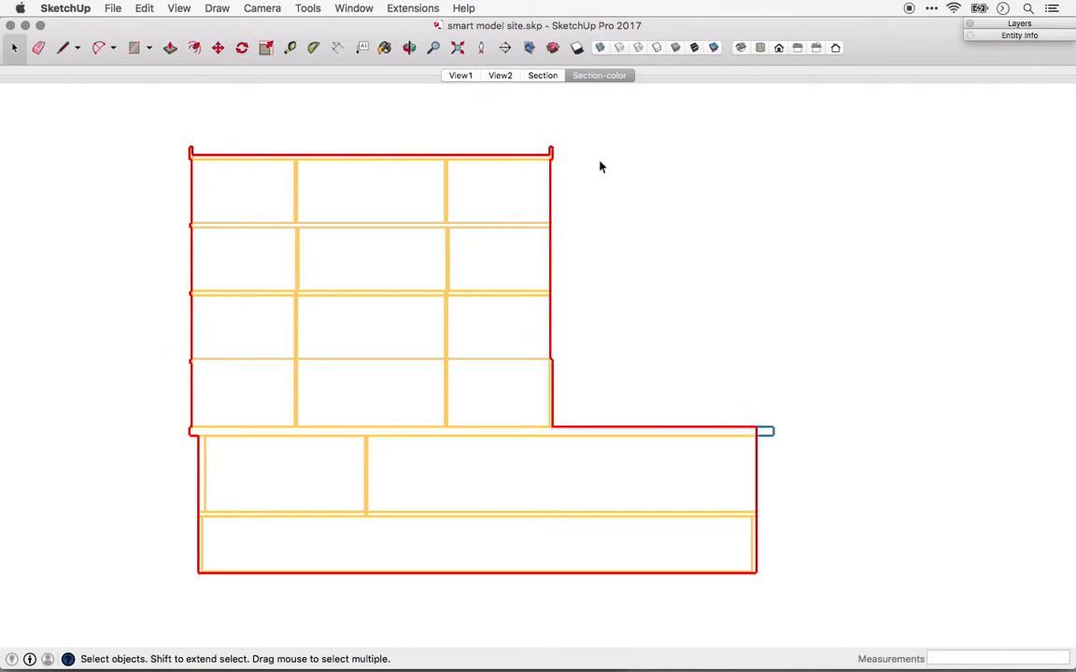
click(498, 76)
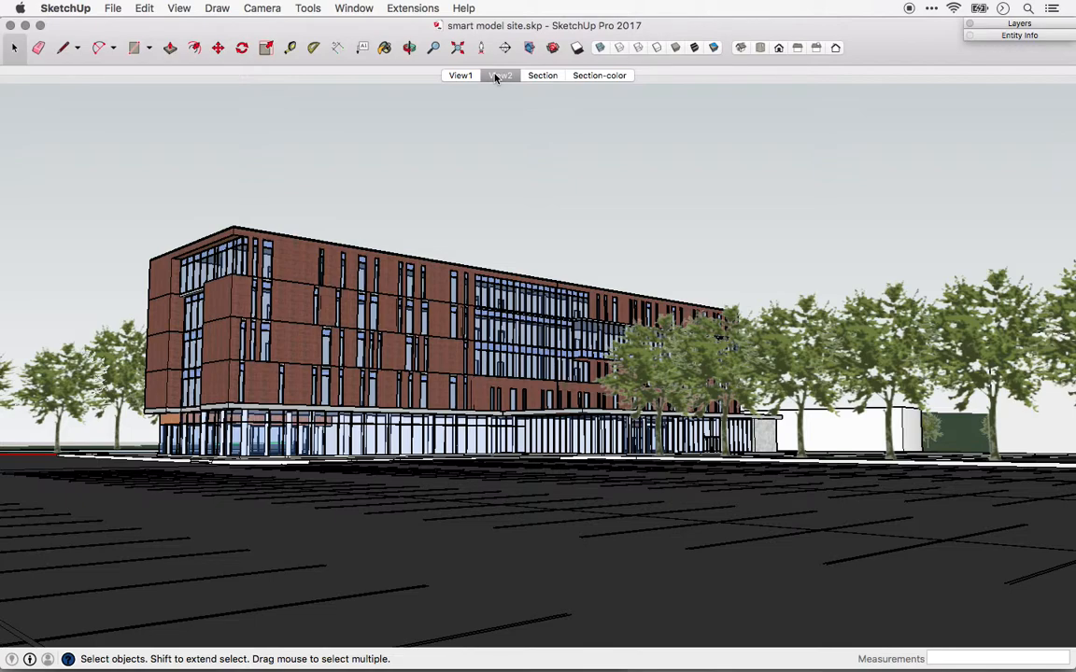
- From an elevated view, check the building, surrounding terrain and site paving by selecting each one separately
key(o)
drag(464, 180, 402, 293)
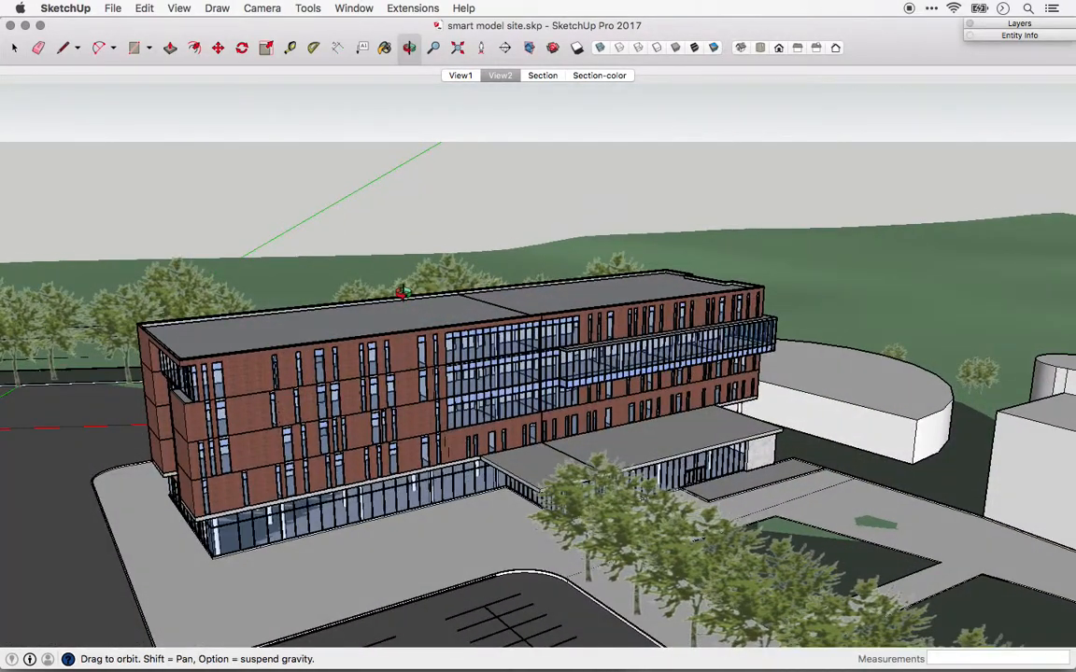
key(space)
scroll(408, 359, up, 2)
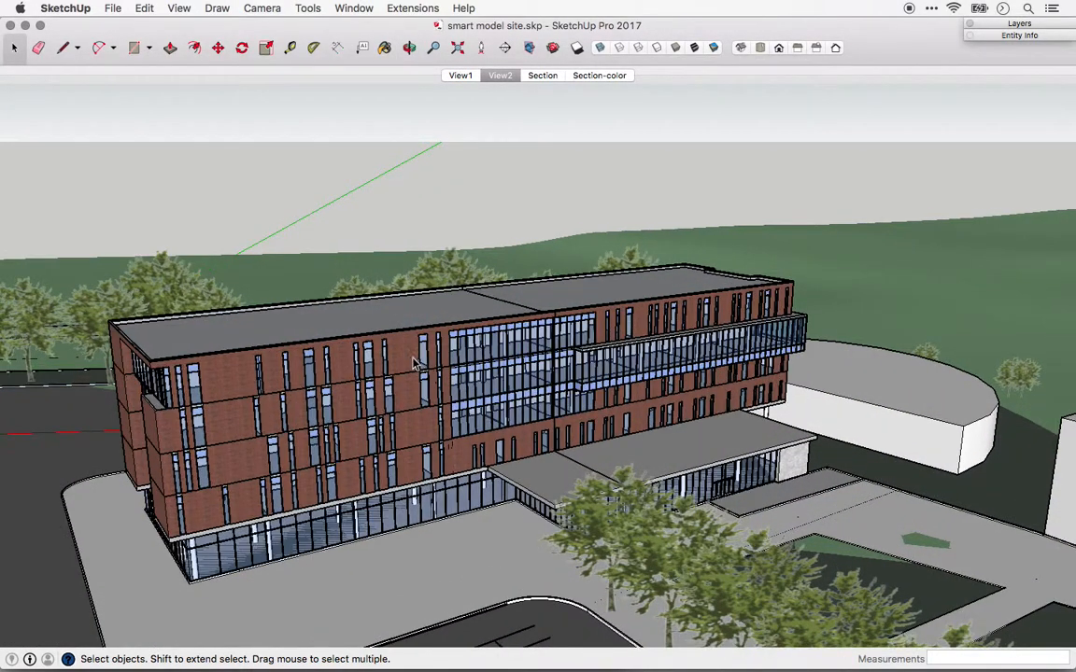
click(416, 364)
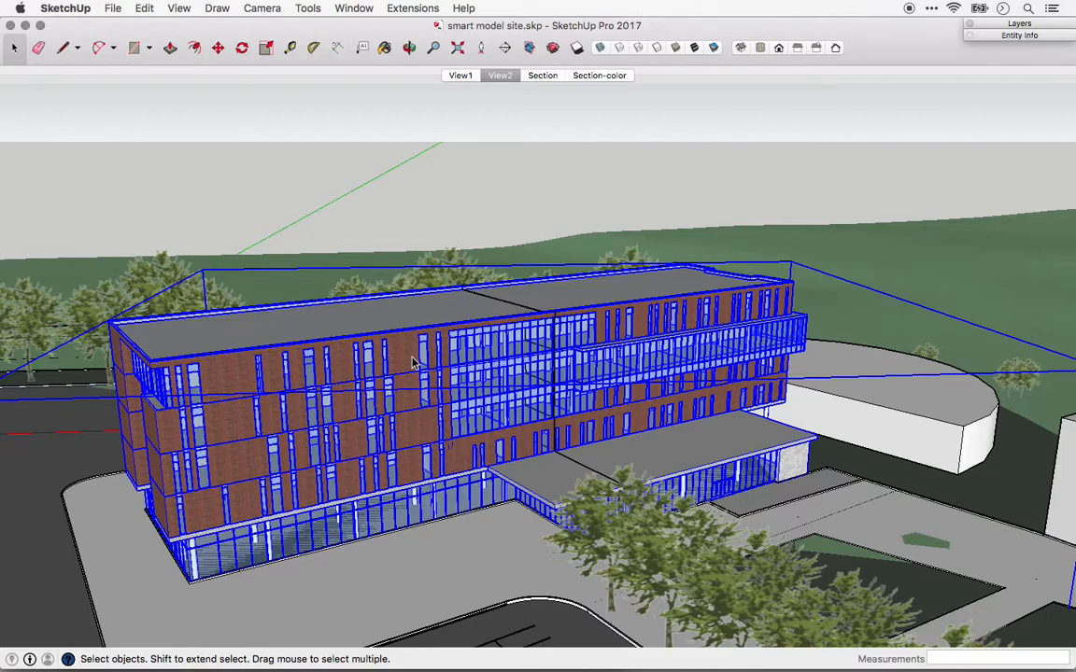
click(812, 239)
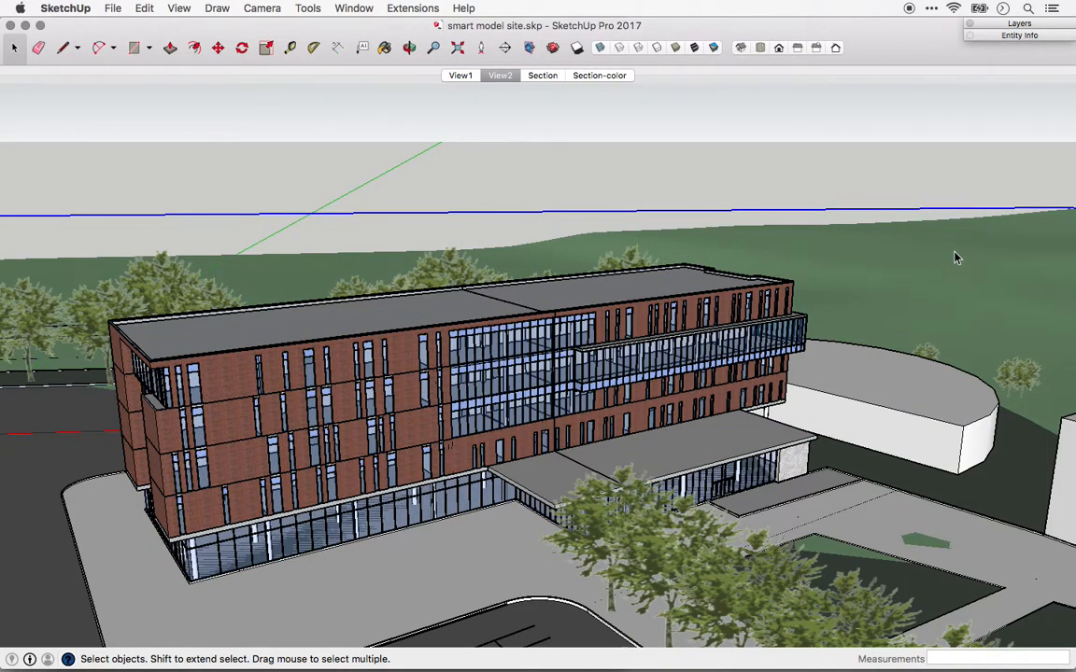
click(594, 478)
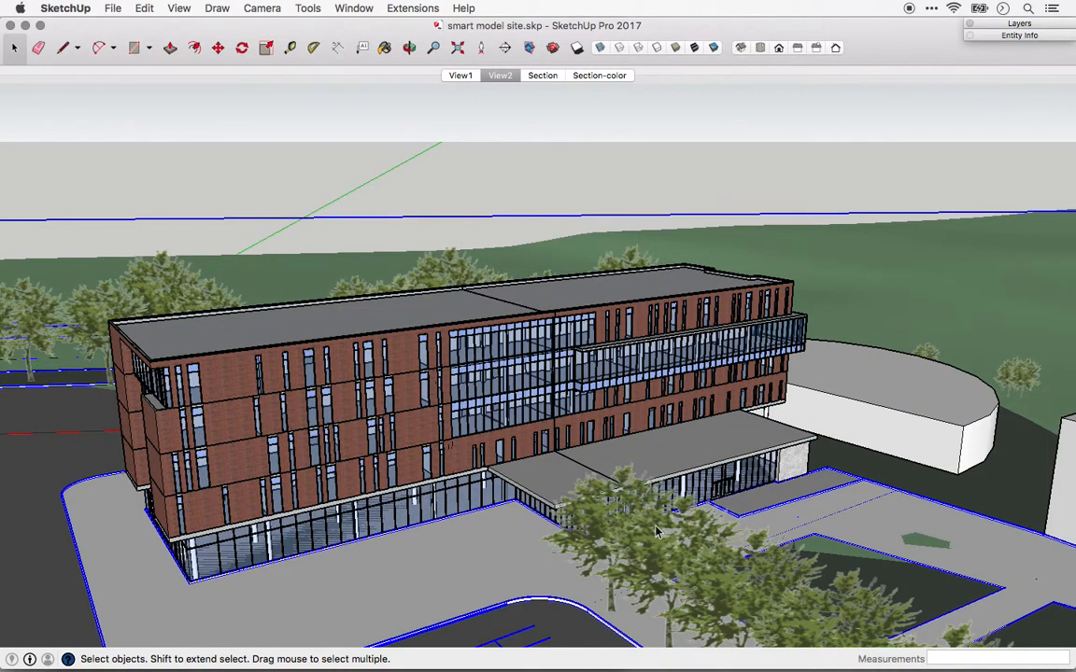
click(682, 155)
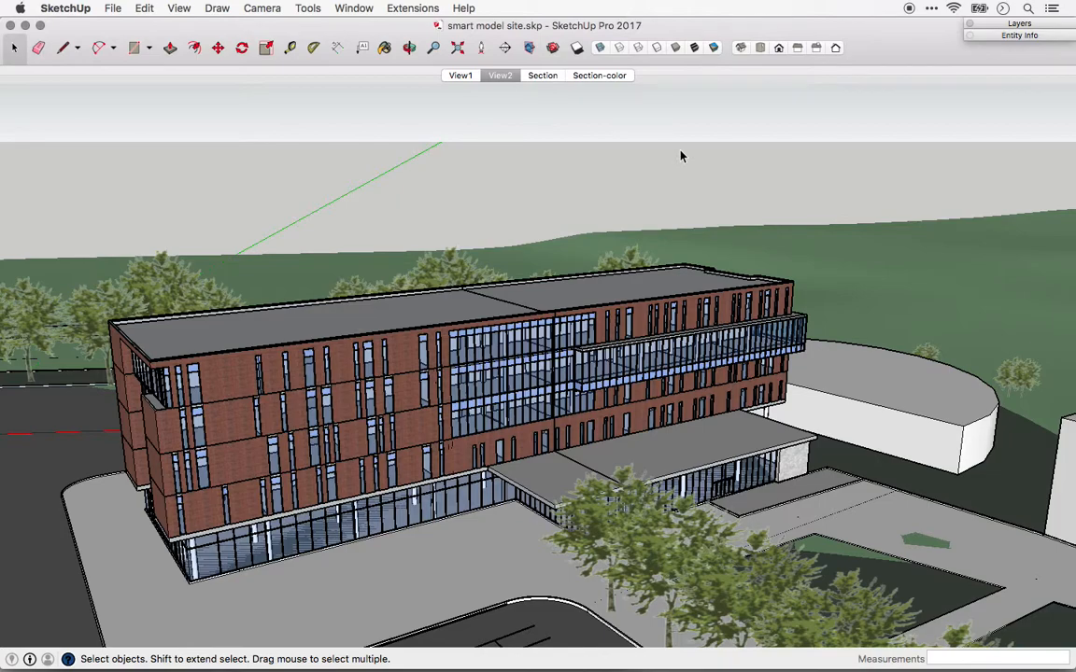
- Examine the Reload option available for the building component
click(457, 325)
middle_drag(457, 326, 537, 394)
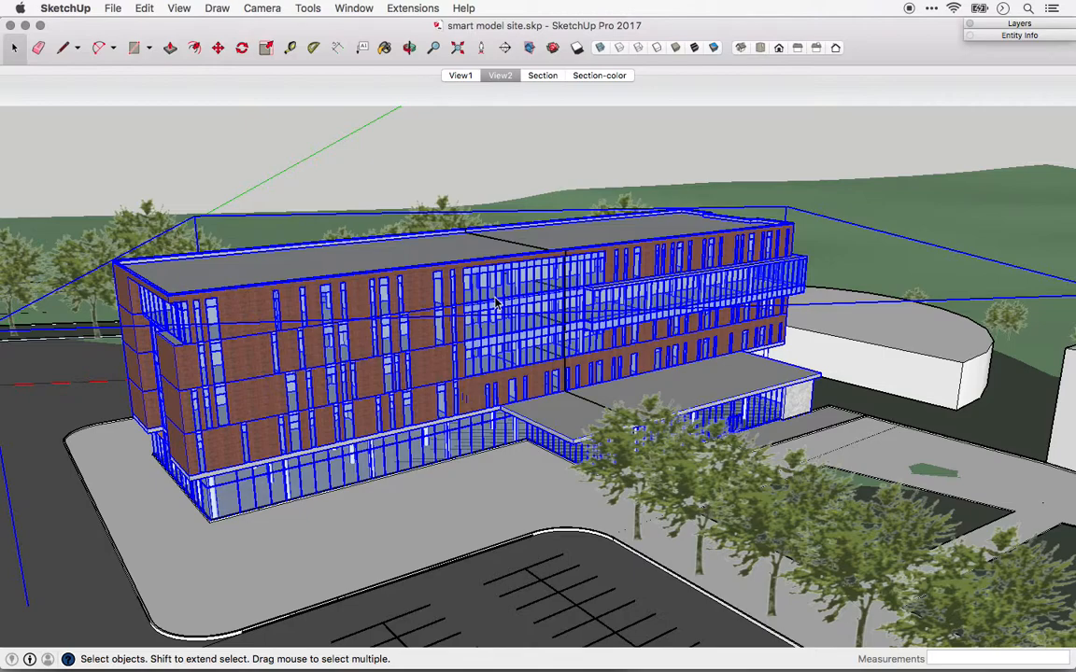
right_click(417, 292)
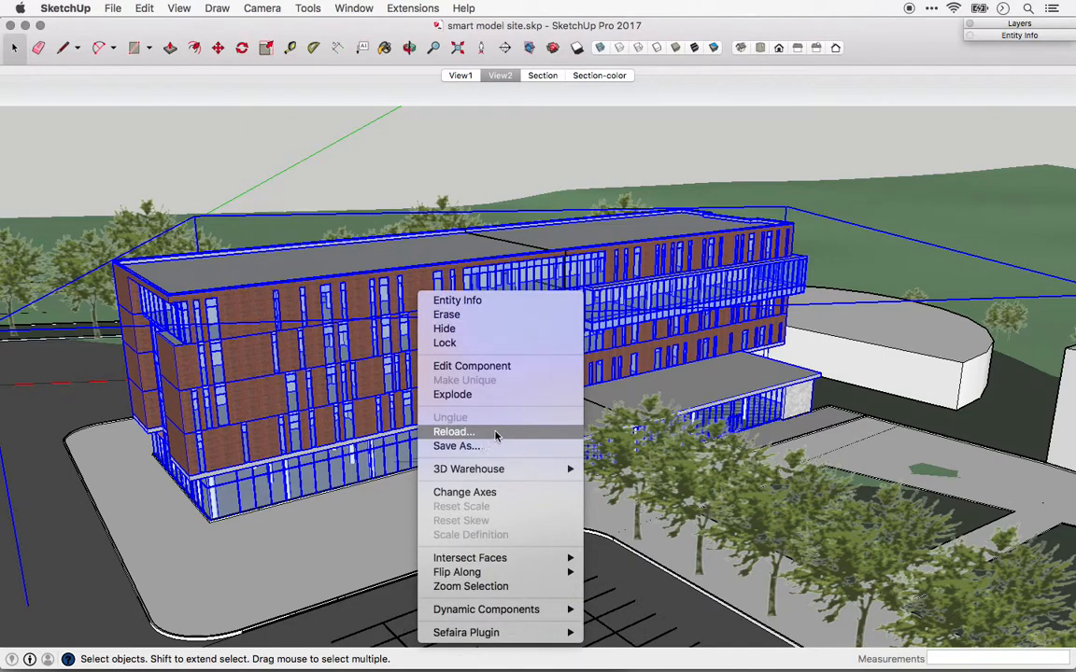
click(381, 169)
click(412, 172)
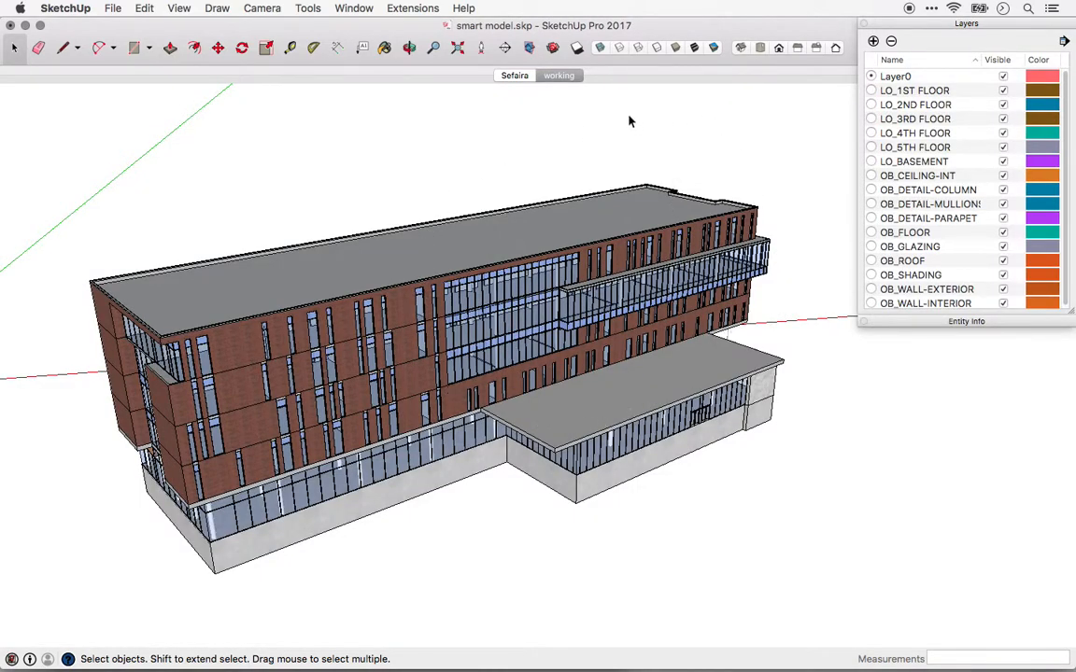
- In smart model.skp, switch from the working scene to the Sefaira scene
click(572, 76)
click(515, 76)
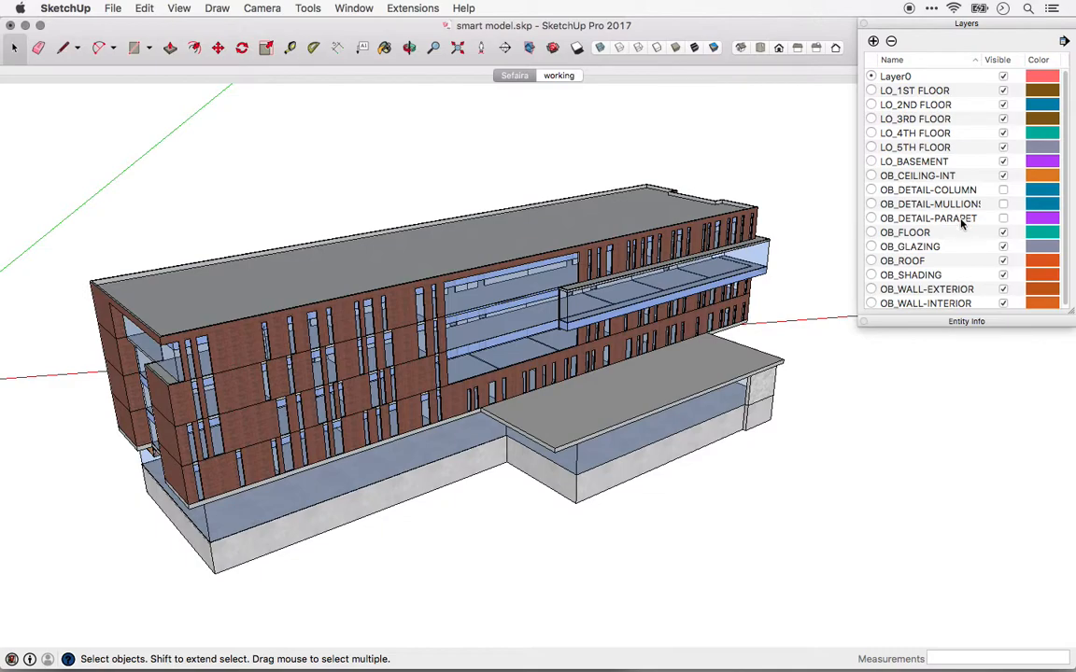
middle_drag(367, 333, 392, 373)
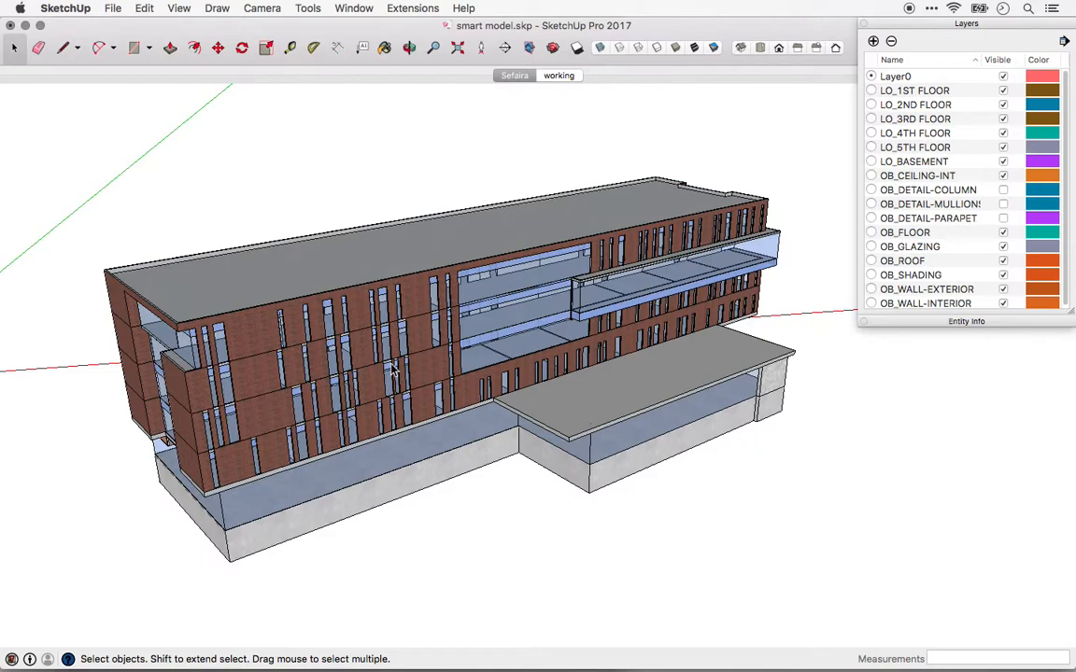
- Show the Sefaira plugin beside the model and display the Entity Palette's entity types on the building
click(414, 8)
mouse_move(420, 29)
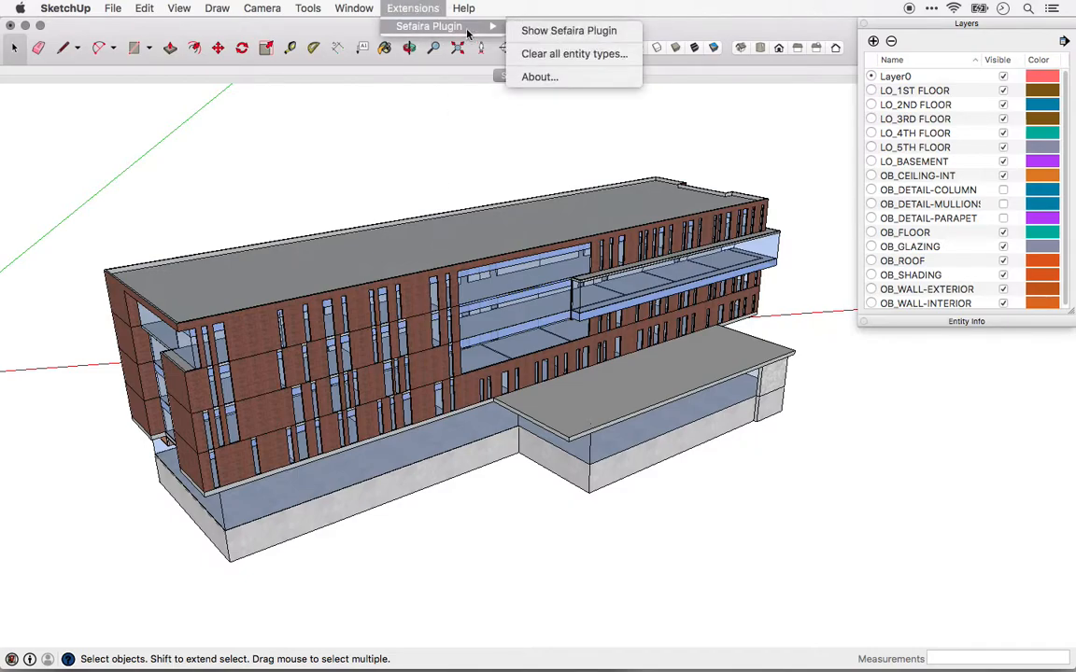
click(555, 33)
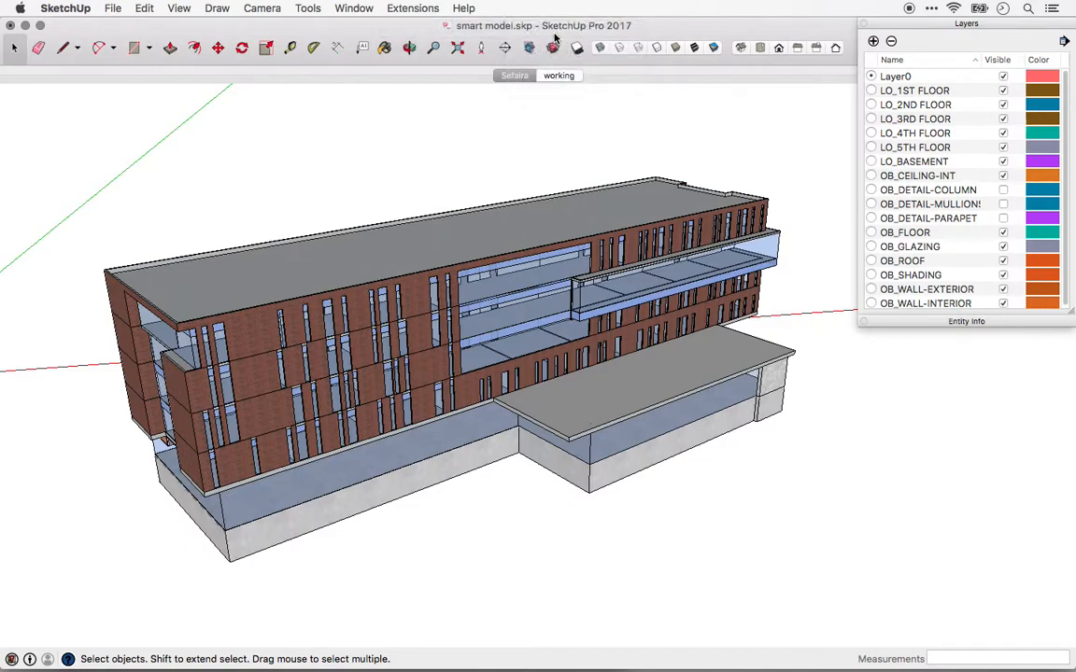
drag(169, 26, 900, 24)
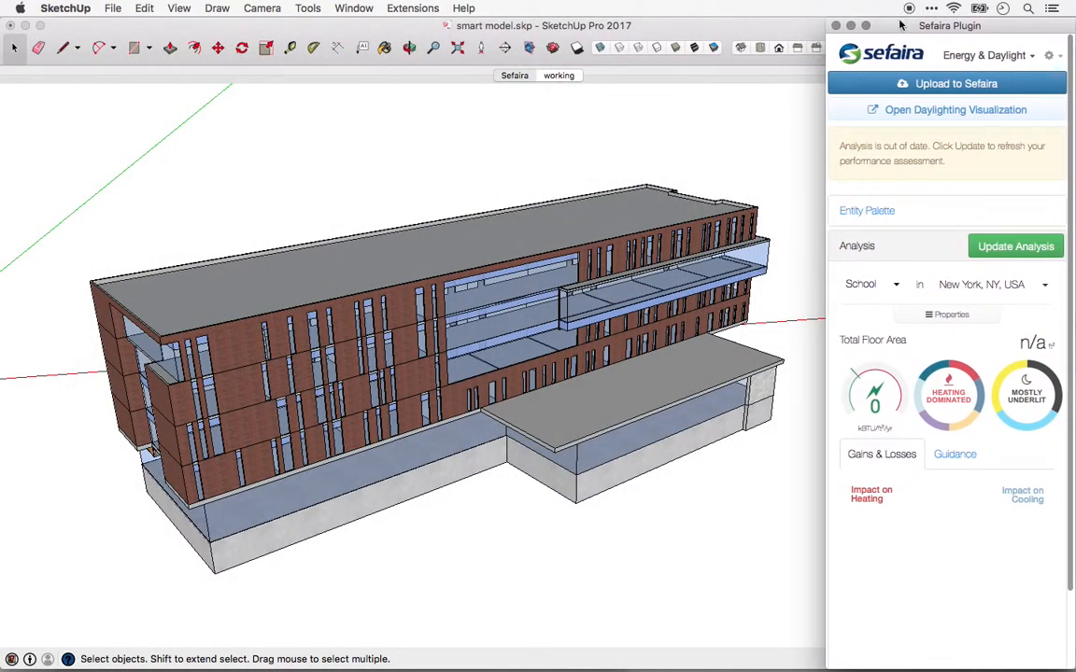
click(875, 212)
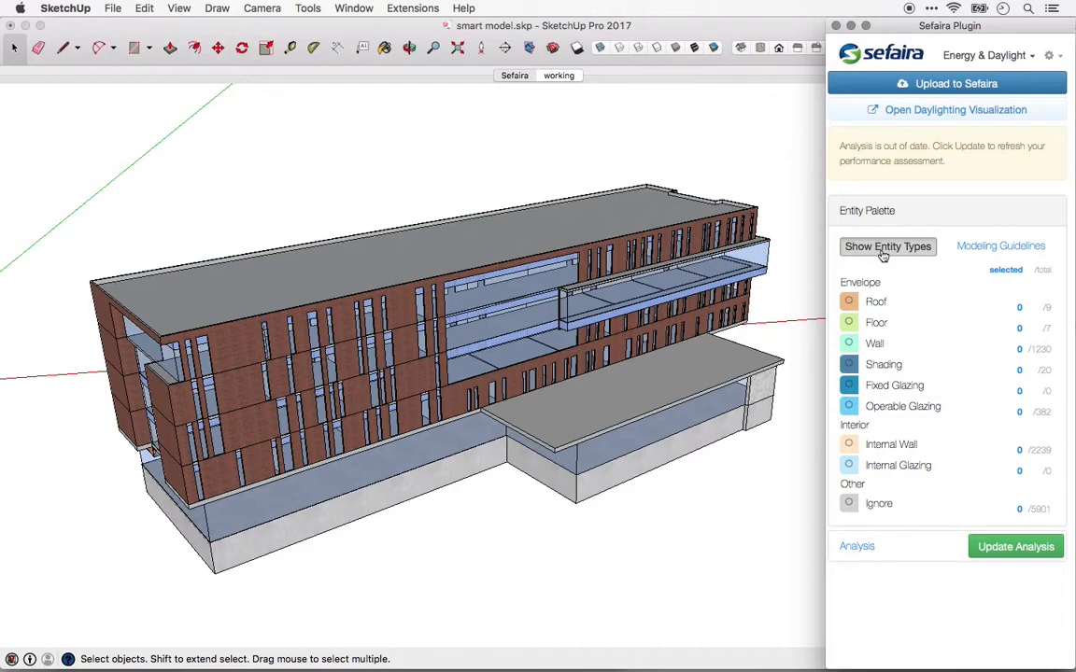
click(882, 248)
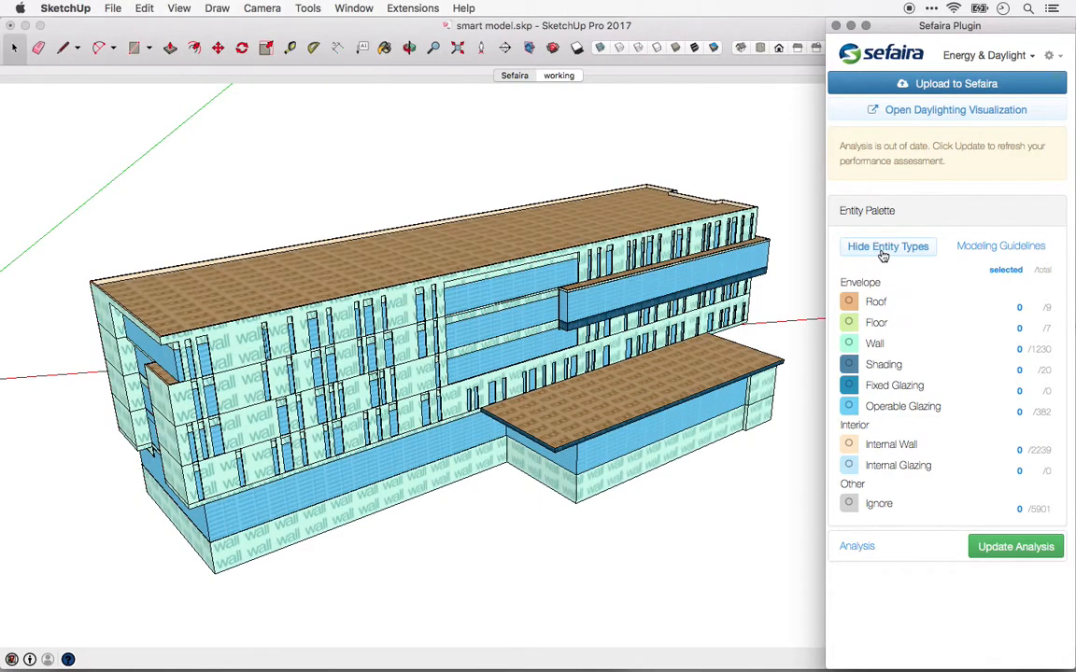
- Open the nested groups of the building's uppermost floor down to its exterior walls for editing
scroll(277, 362, up, 3)
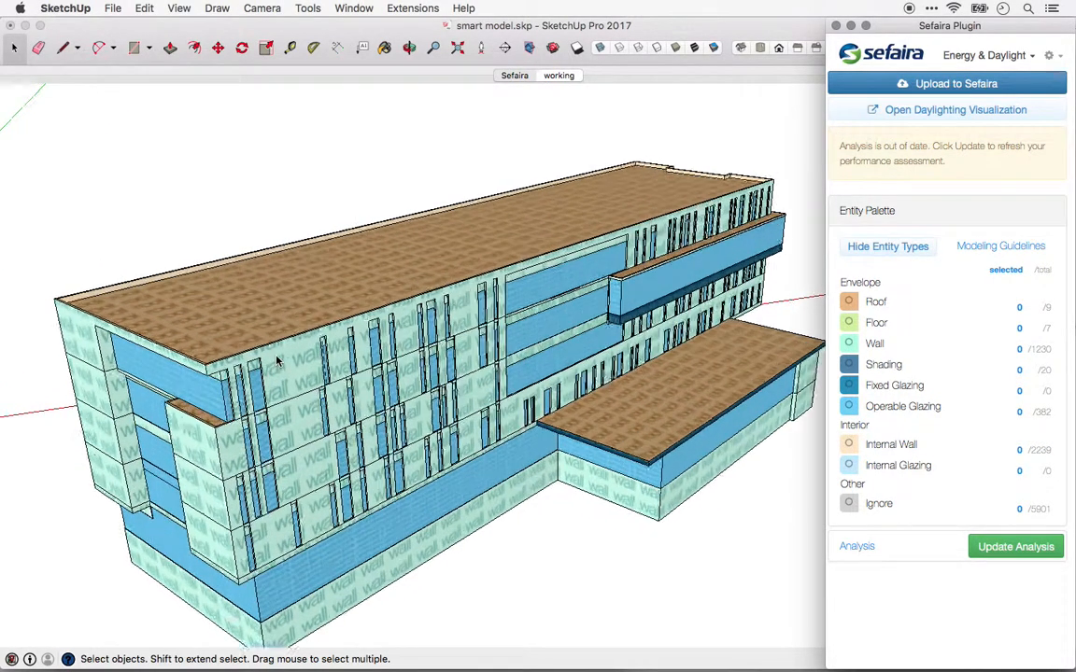
scroll(312, 370, up, 2)
double_click(312, 370)
double_click(296, 370)
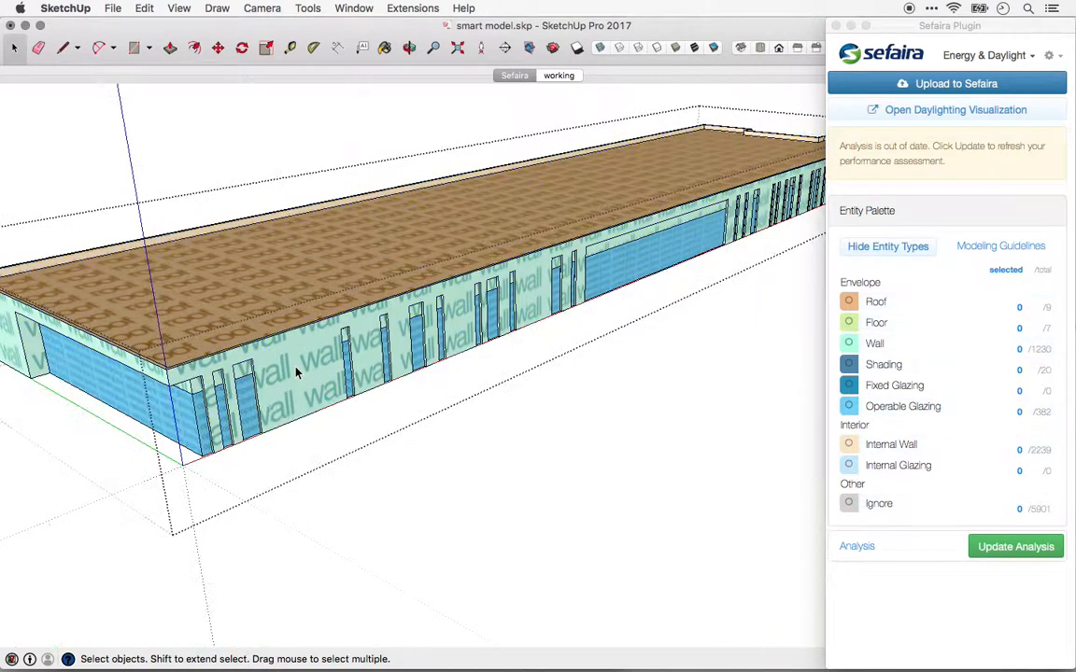
double_click(294, 372)
- Examine the entity types assigned to the inner and outer faces of the exterior walls
middle_drag(298, 375, 420, 374)
scroll(661, 333, up, 5)
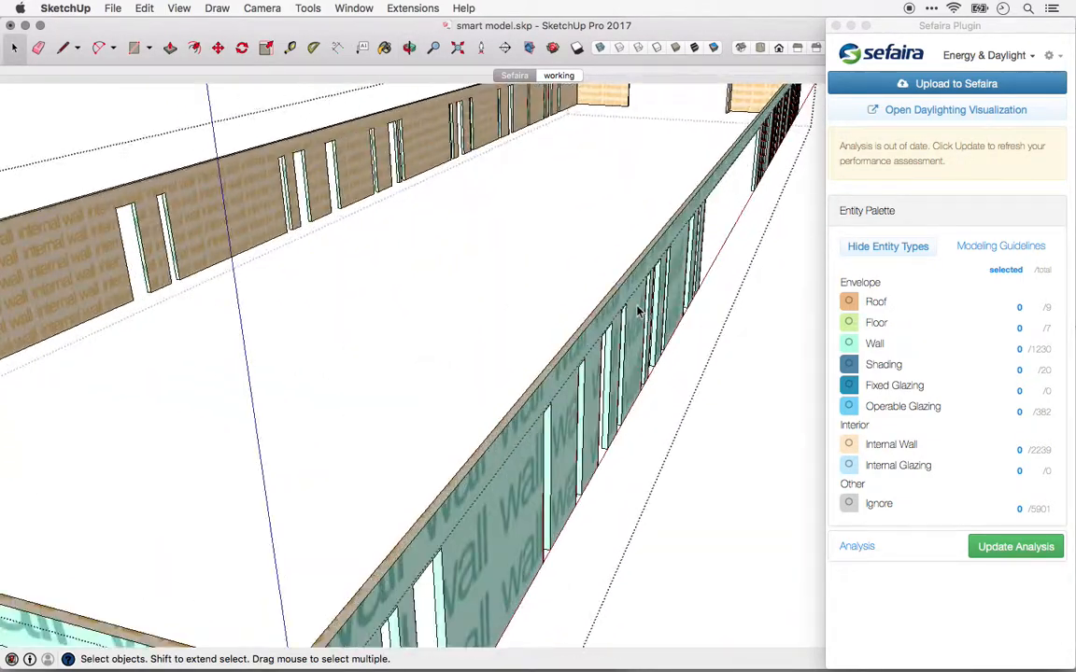
middle_drag(533, 360, 818, 315)
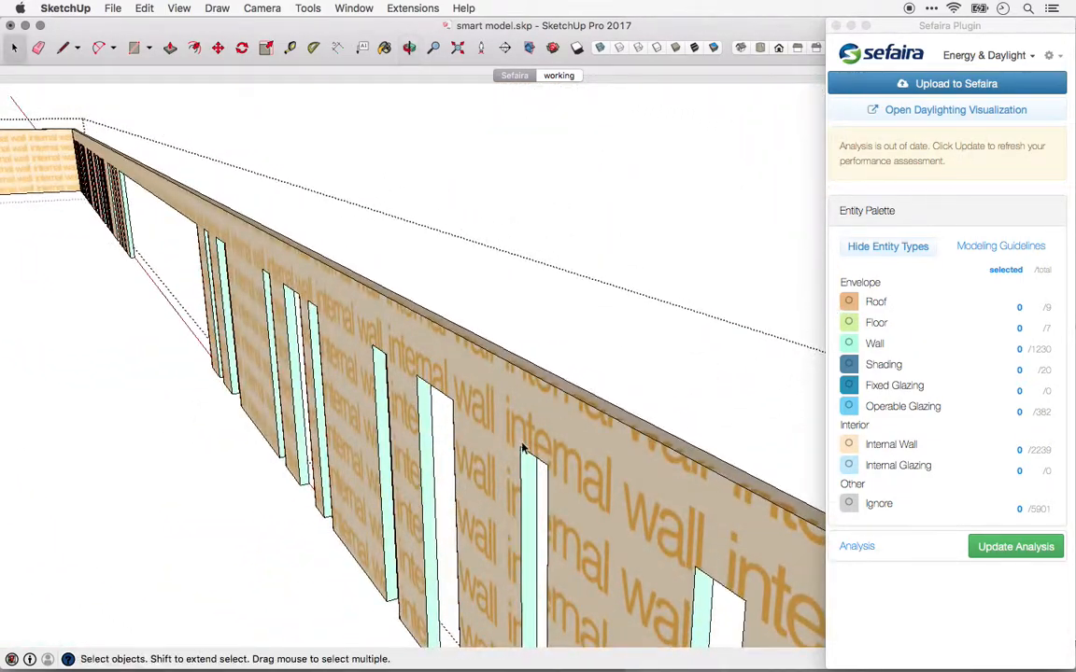
scroll(532, 424, down, 4)
shift+middle_drag(532, 424, 764, 356)
scroll(539, 398, down, 5)
scroll(539, 412, down, 5)
scroll(616, 404, up, 3)
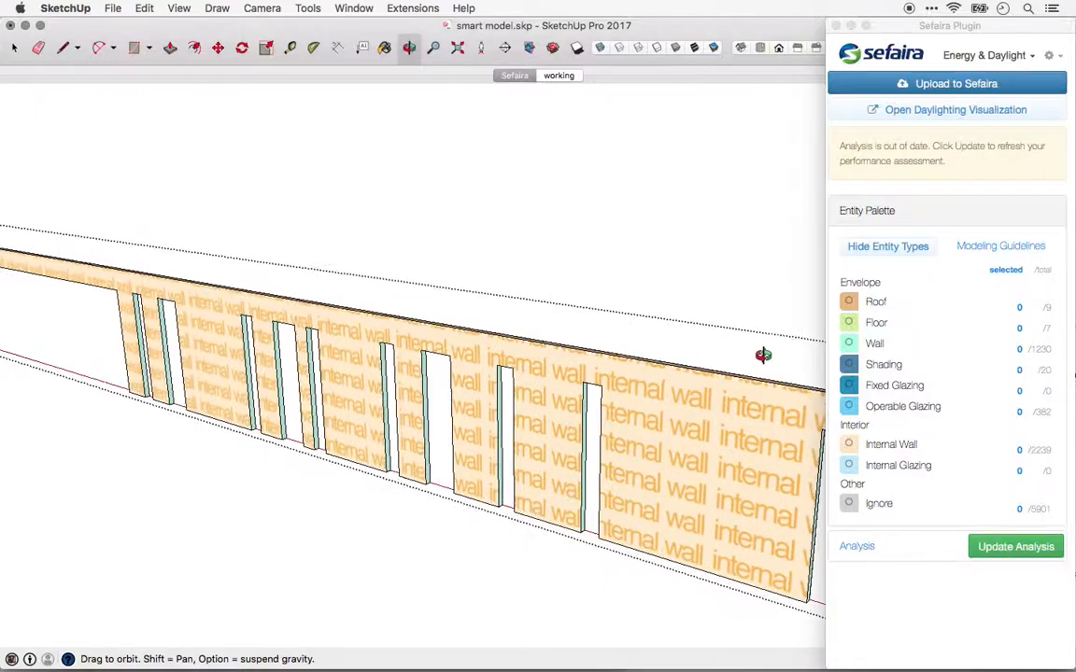
scroll(557, 408, up, 2)
mouse_move(558, 408)
middle_down()
mouse_move(595, 393)
mouse_move(759, 378)
mouse_move(639, 395)
mouse_move(545, 392)
mouse_move(540, 402)
middle_up()
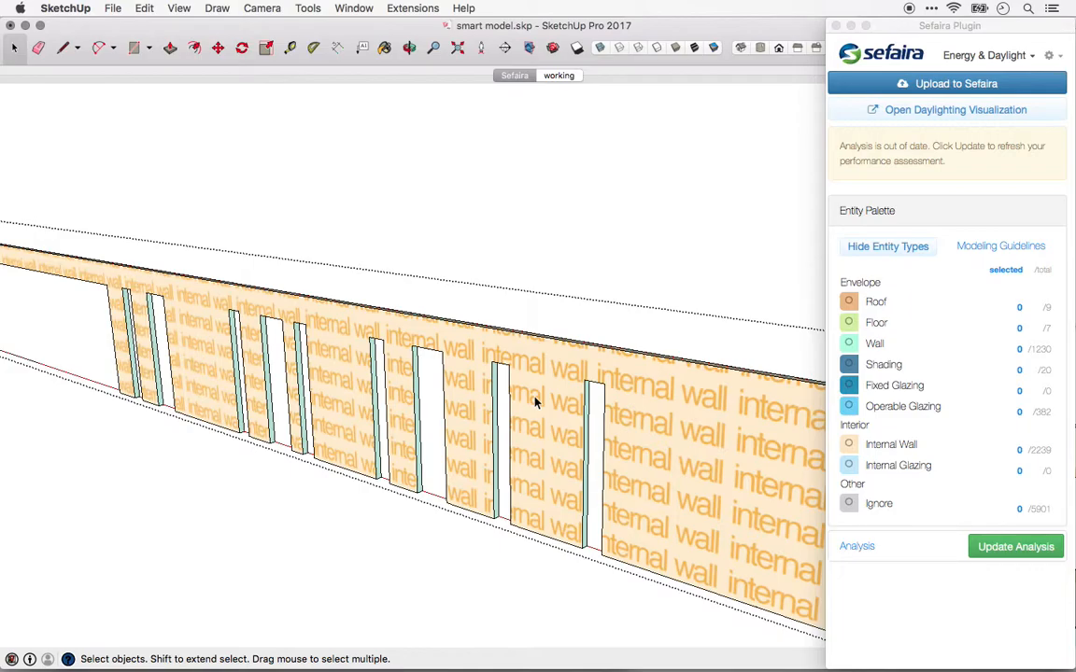
- Select the outer face of the long exterior wall to check its entity type in the Entity Palette
middle_drag(535, 402, 39, 340)
scroll(415, 515, down, 3)
click(497, 506)
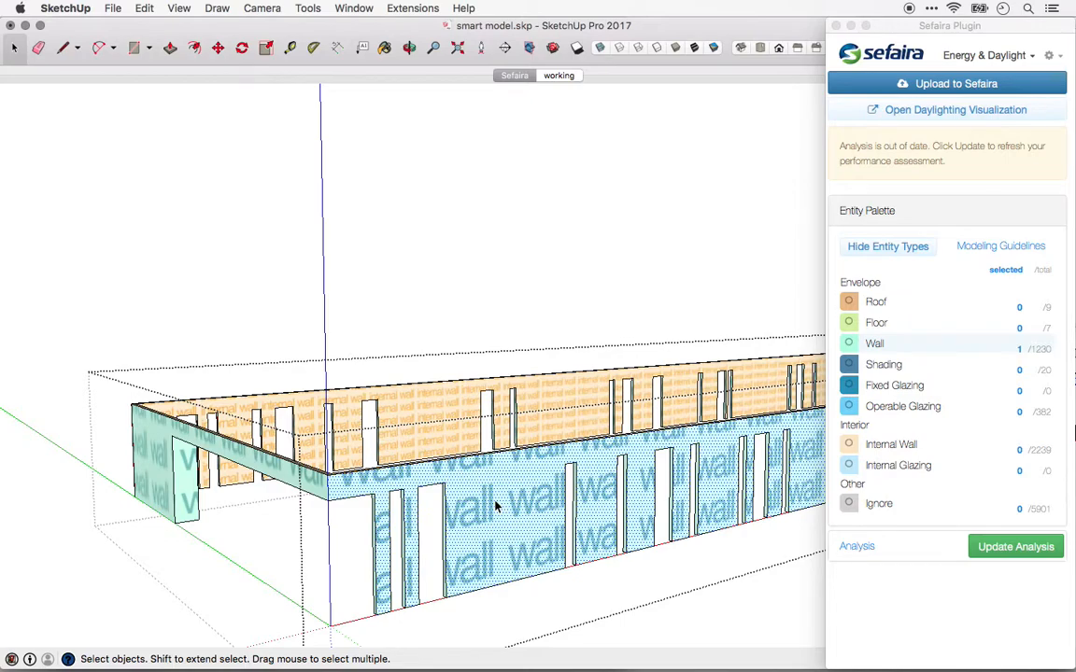
scroll(487, 497, up, 3)
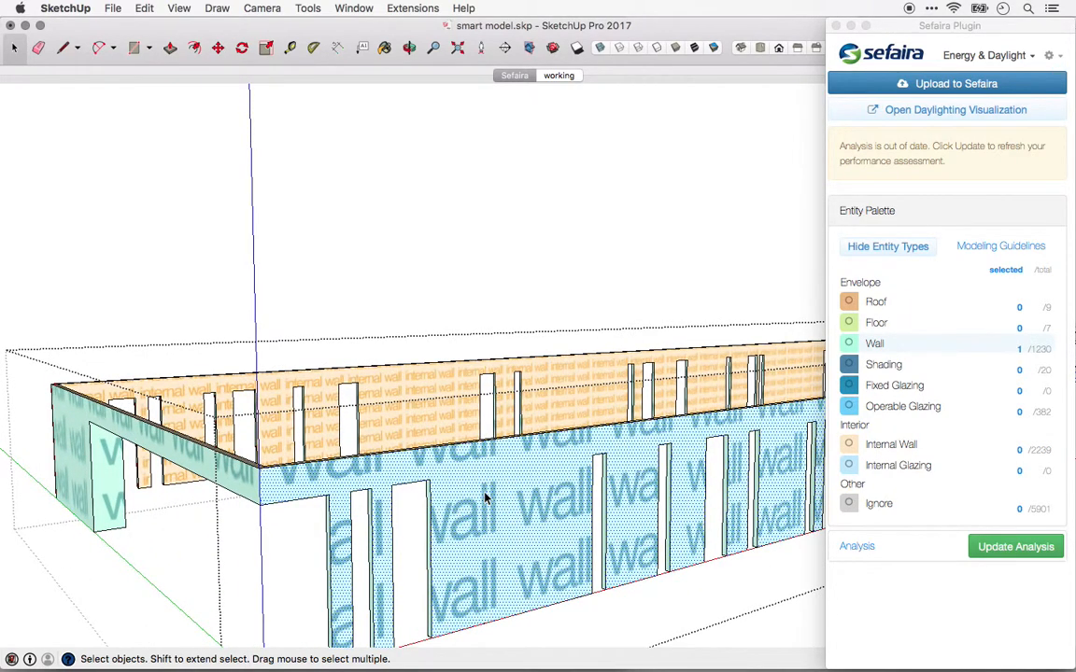
middle_drag(512, 439, 465, 401)
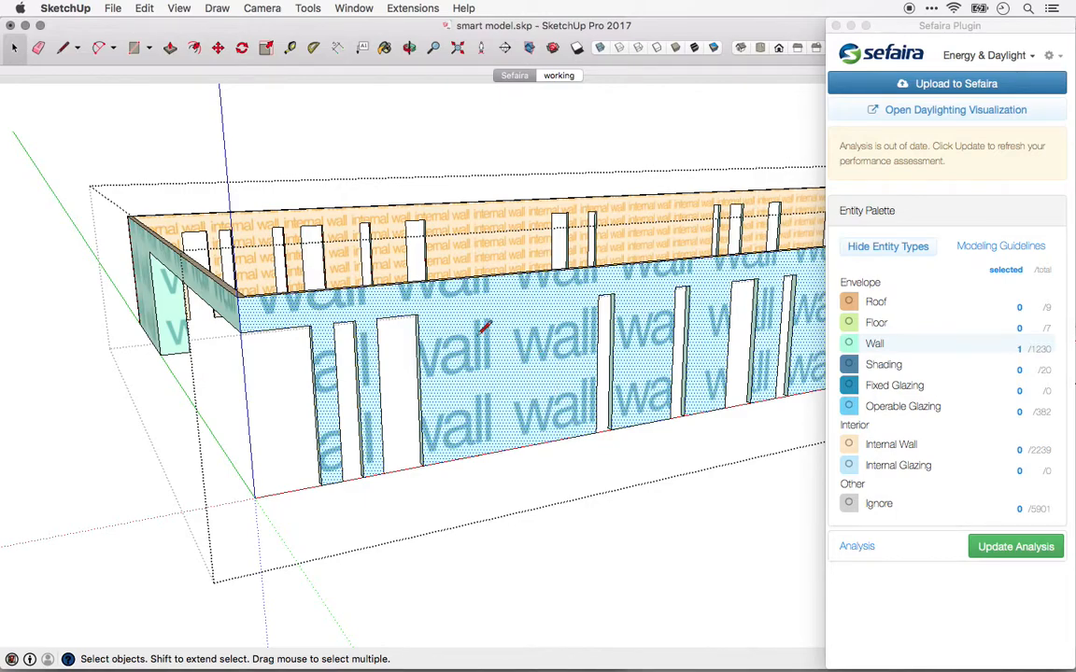
- Draw a vertical line from the upper corner of the wide window opening to the wall's upper edge, splitting the outer face
key(l)
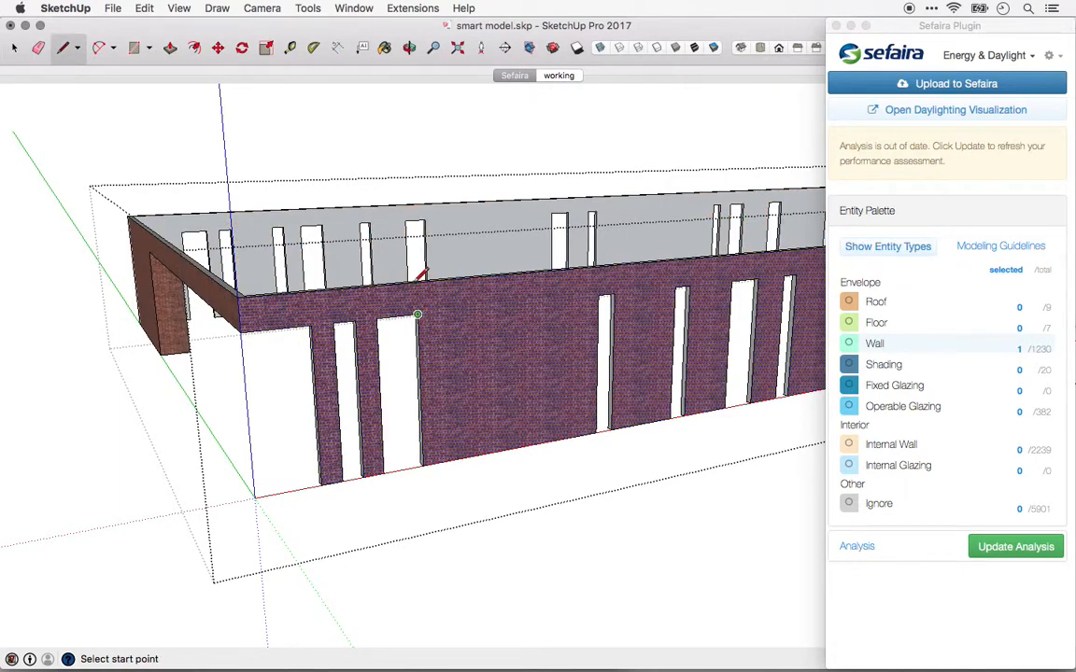
click(418, 313)
click(417, 281)
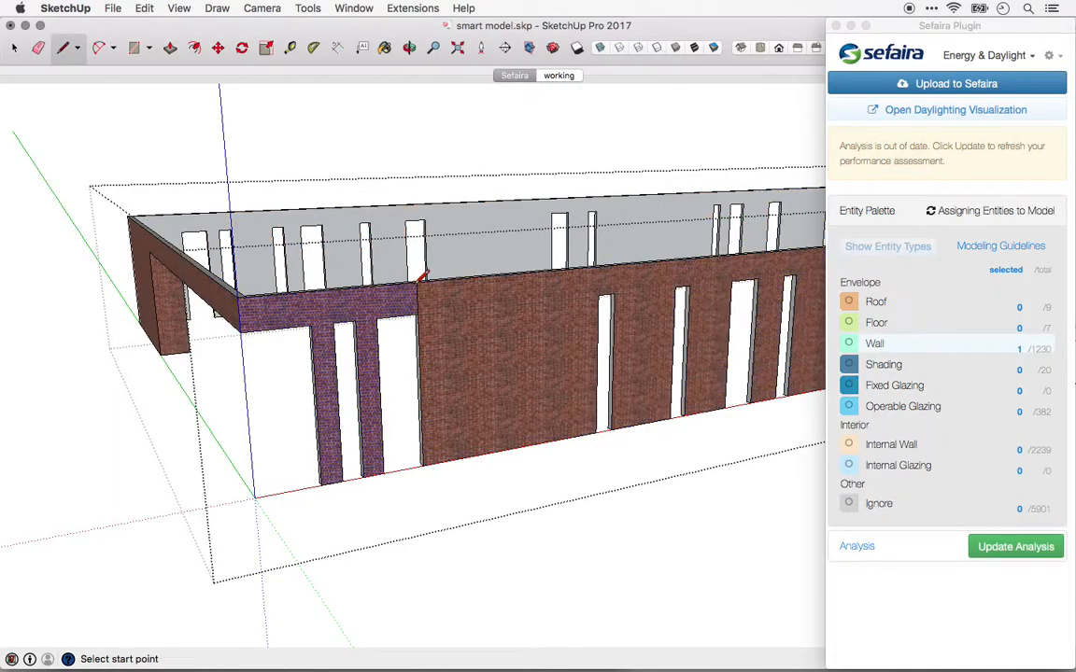
key(space)
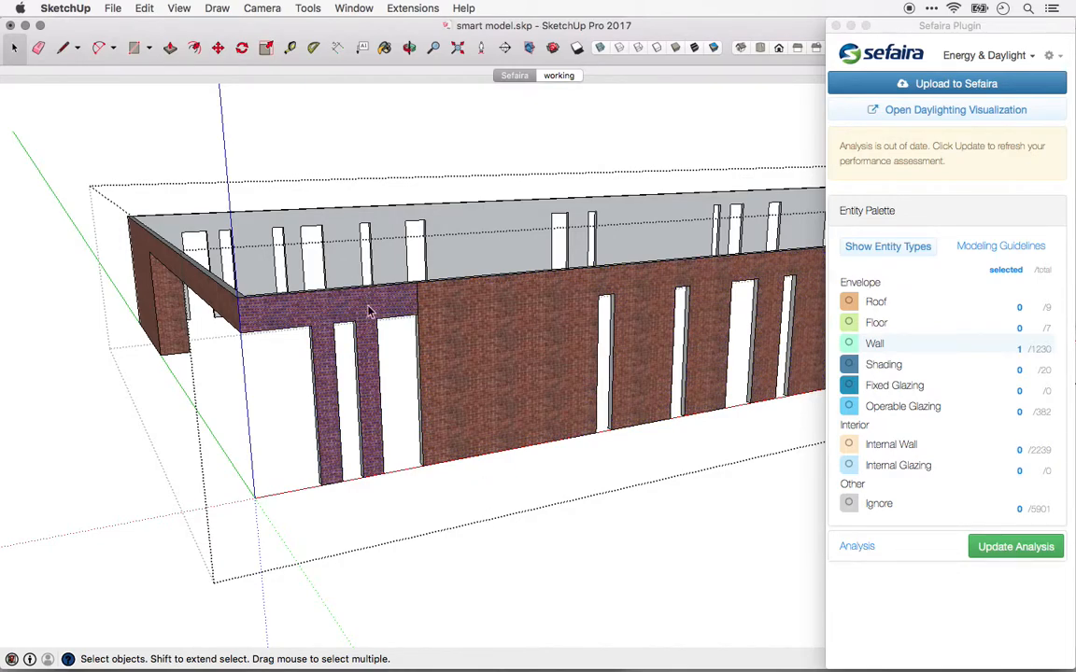
- Delete the vertical dividing line from the outer wall face and display the entity types again
click(418, 299)
key(Delete)
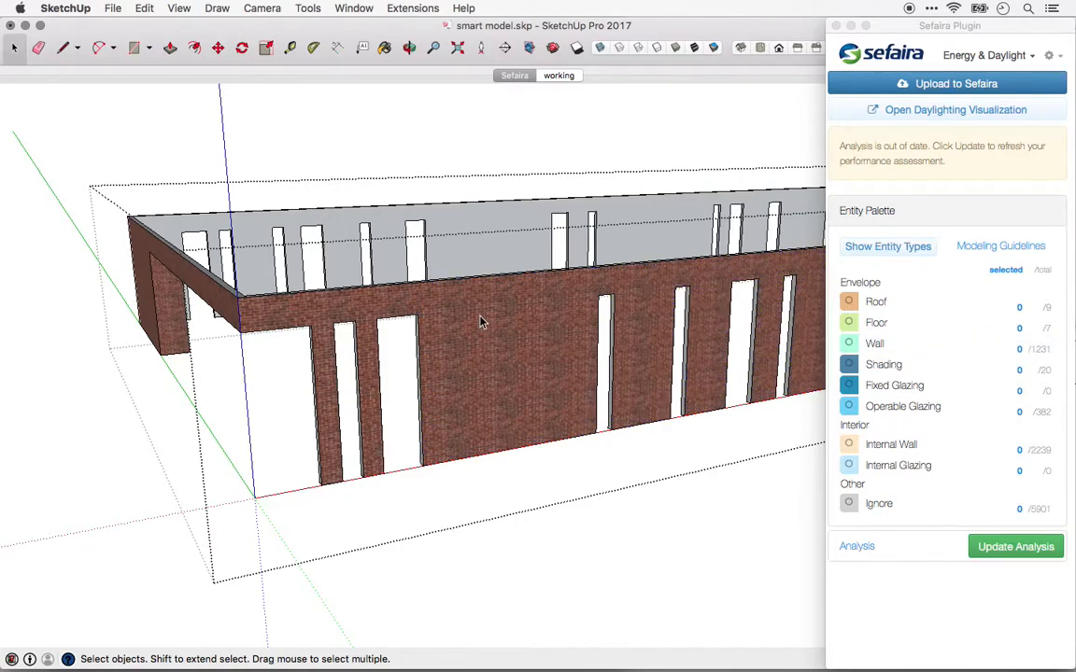
click(471, 319)
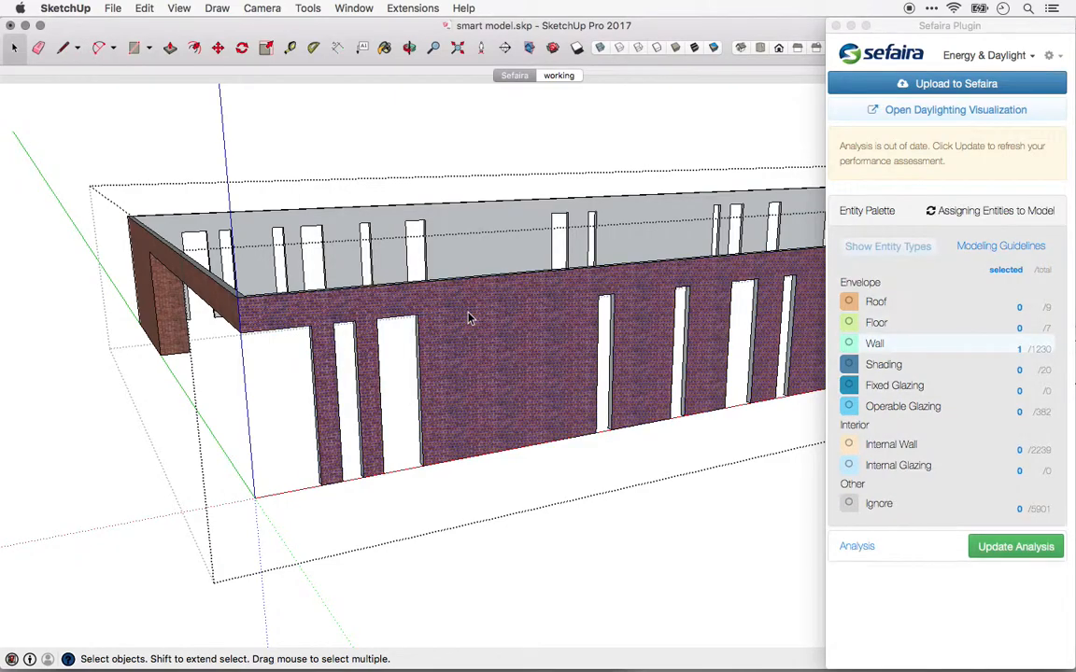
click(577, 521)
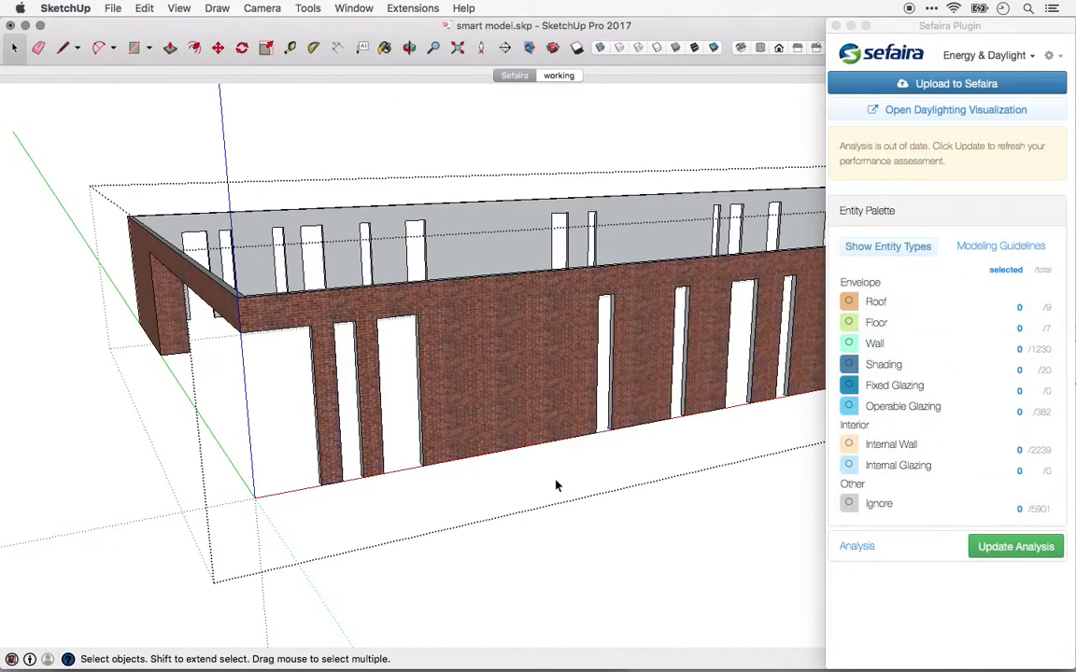
click(888, 253)
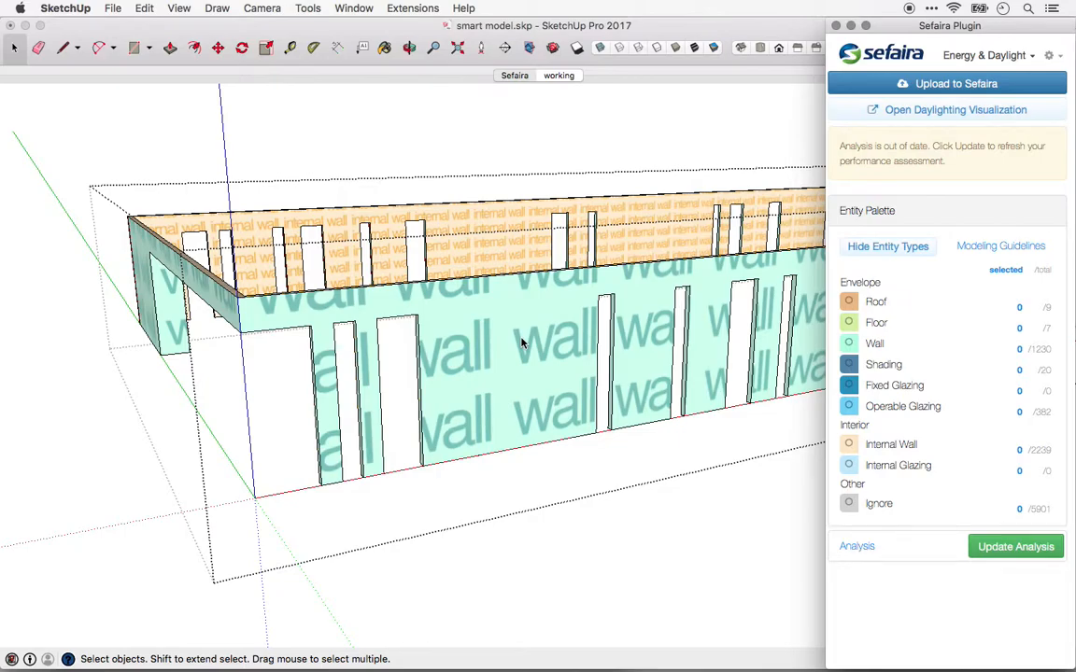
- Examine the entity types along the exterior wall's window openings, then close the wall group and review the whole building
middle_drag(521, 343, 172, 355)
middle_drag(411, 341, 378, 319)
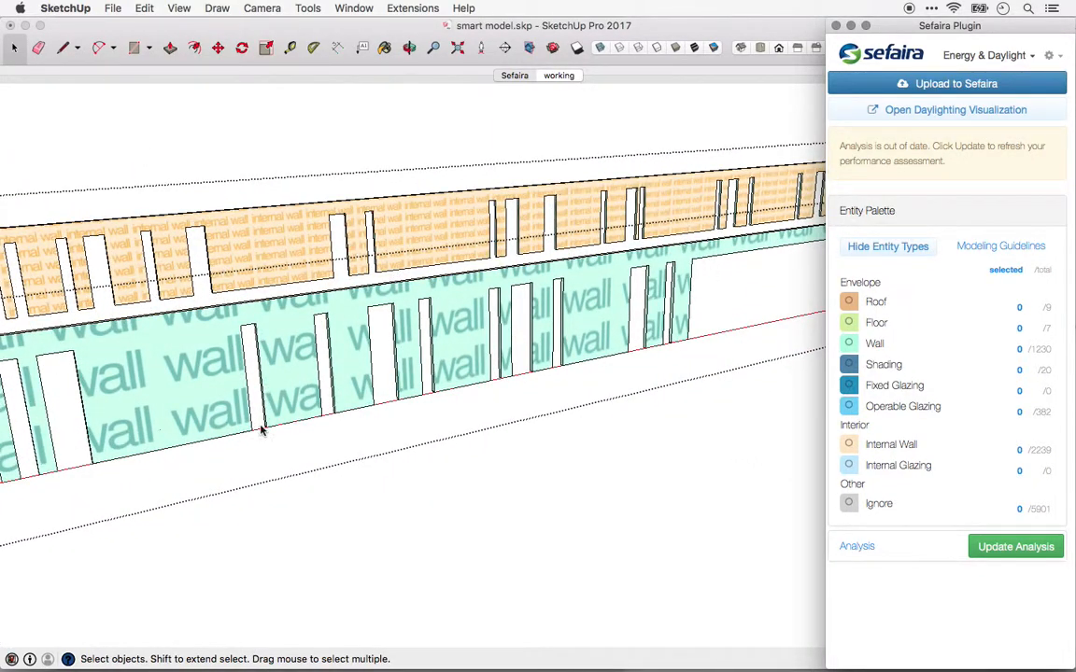
middle_drag(614, 292, 462, 187)
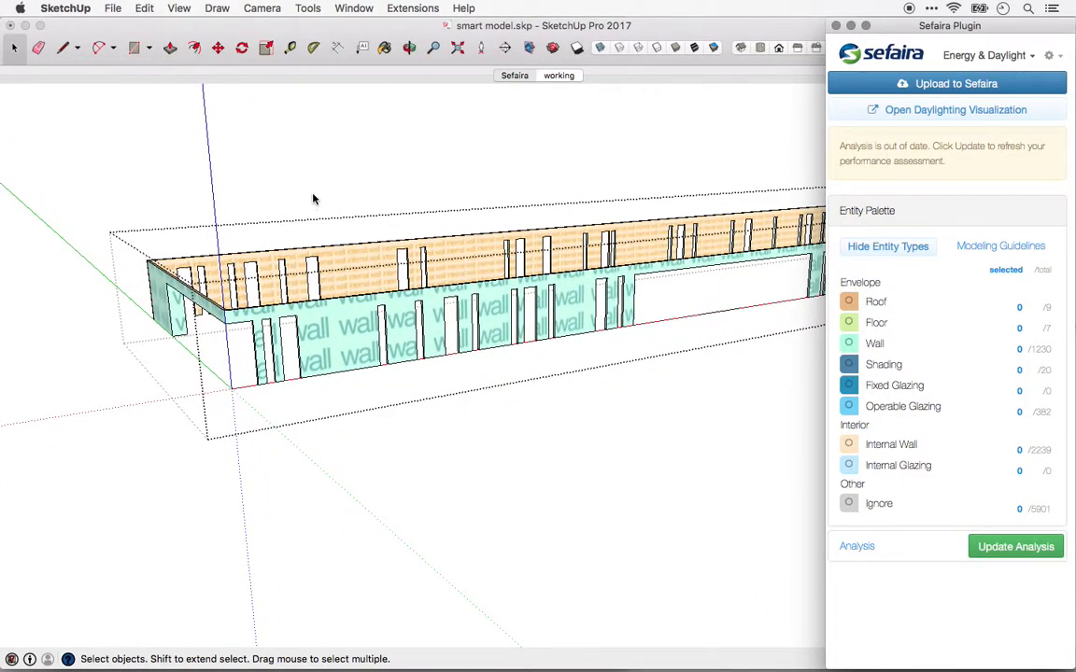
scroll(205, 350, up, 5)
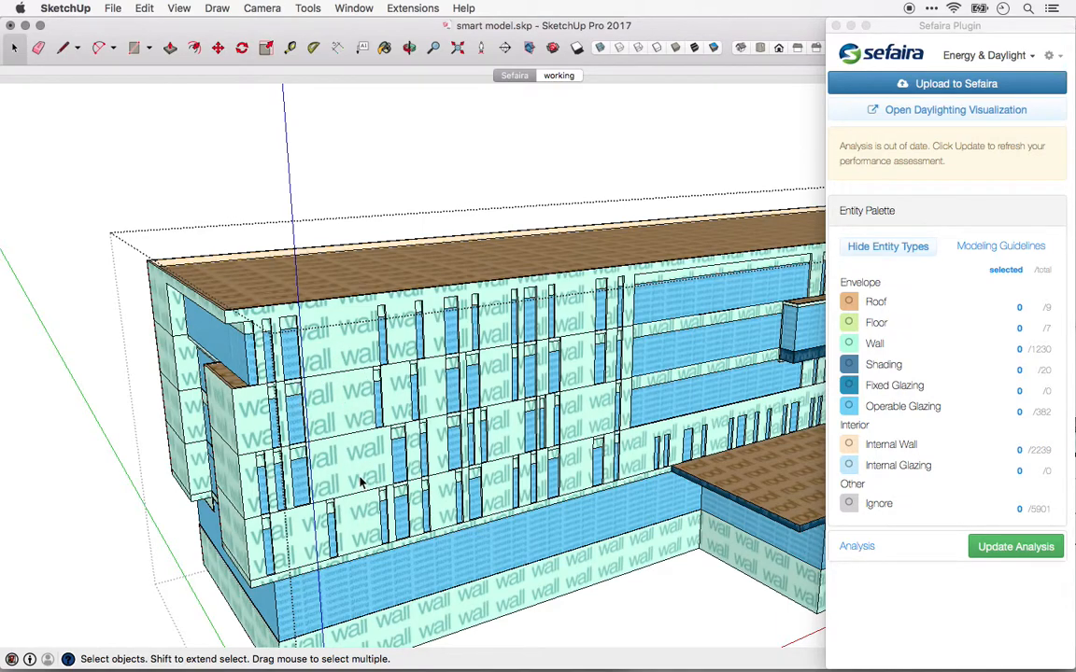
middle_drag(322, 411, 312, 348)
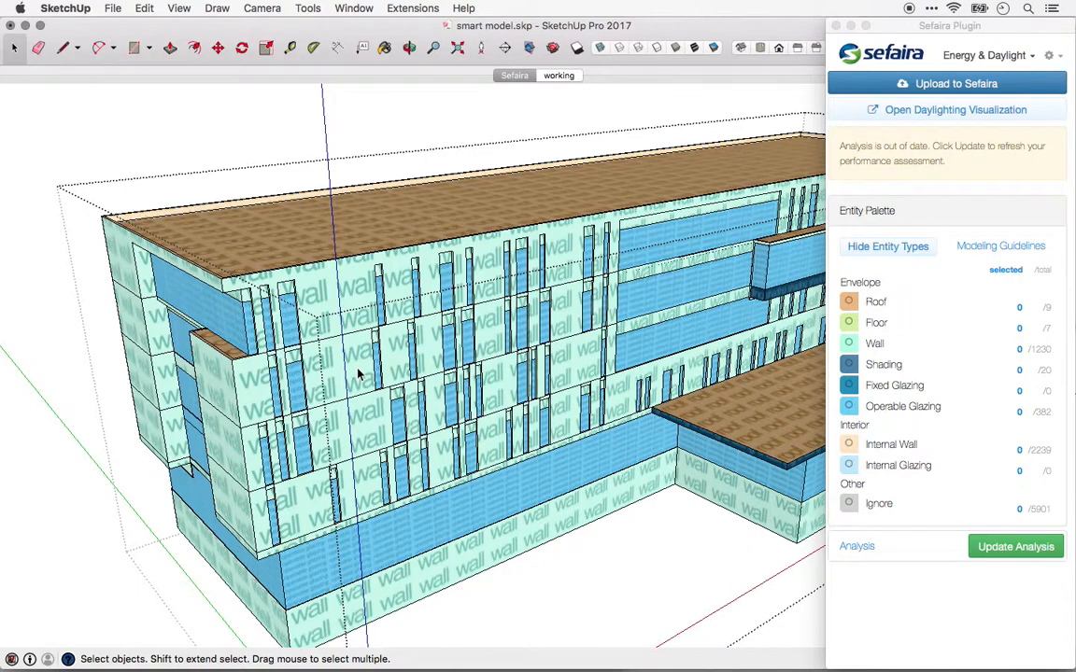
- Hide the entity types and make the OB_DETAIL-MULLIONS layer visible, uncovering the layer list first
click(890, 247)
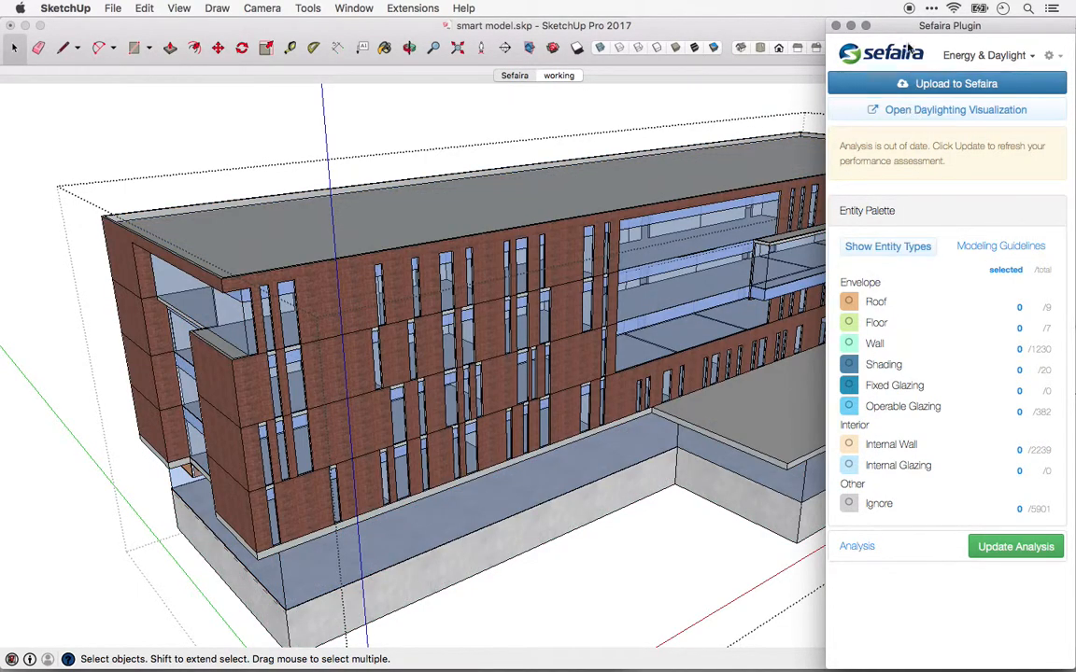
drag(901, 32, 57, 28)
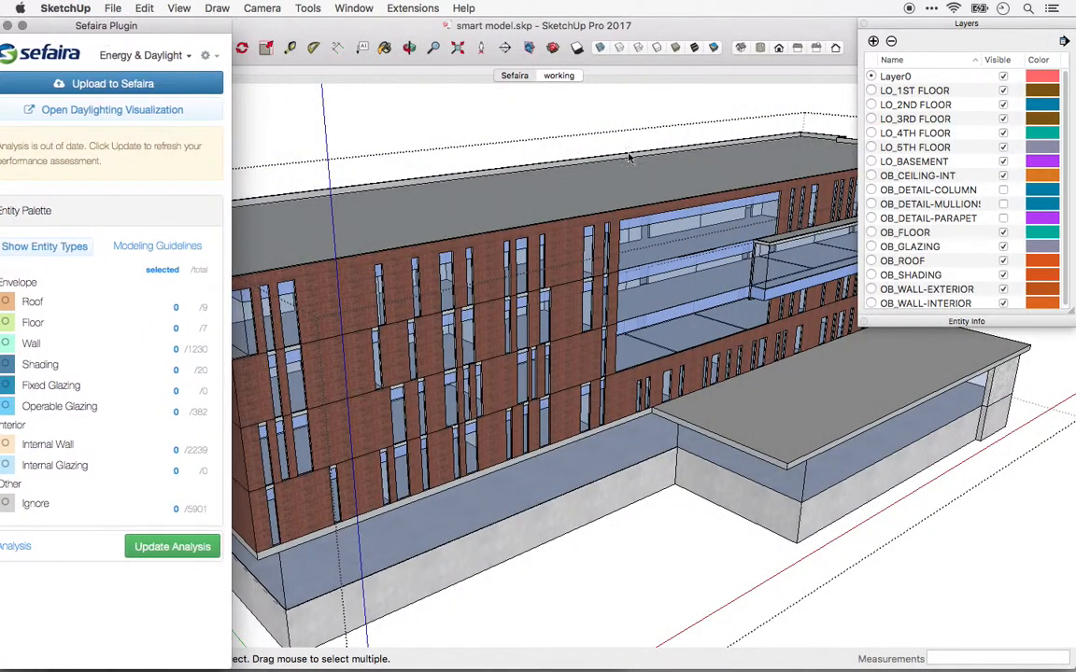
click(1003, 203)
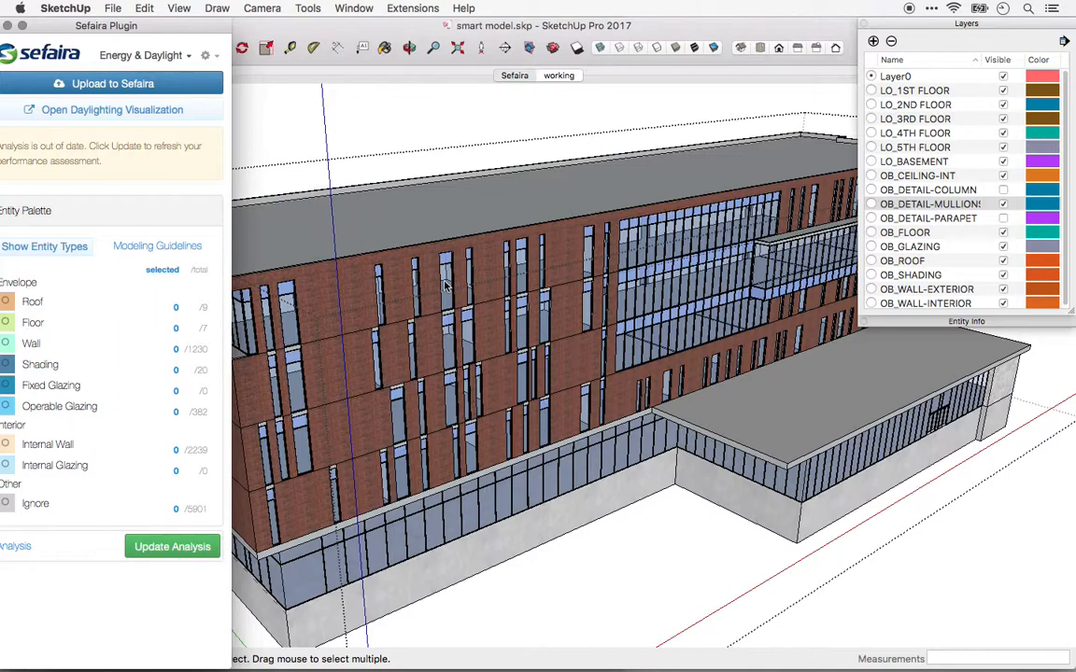
- Open a tall upper-floor window component for editing and select its mullion frame to check its entity types
scroll(445, 285, up, 2)
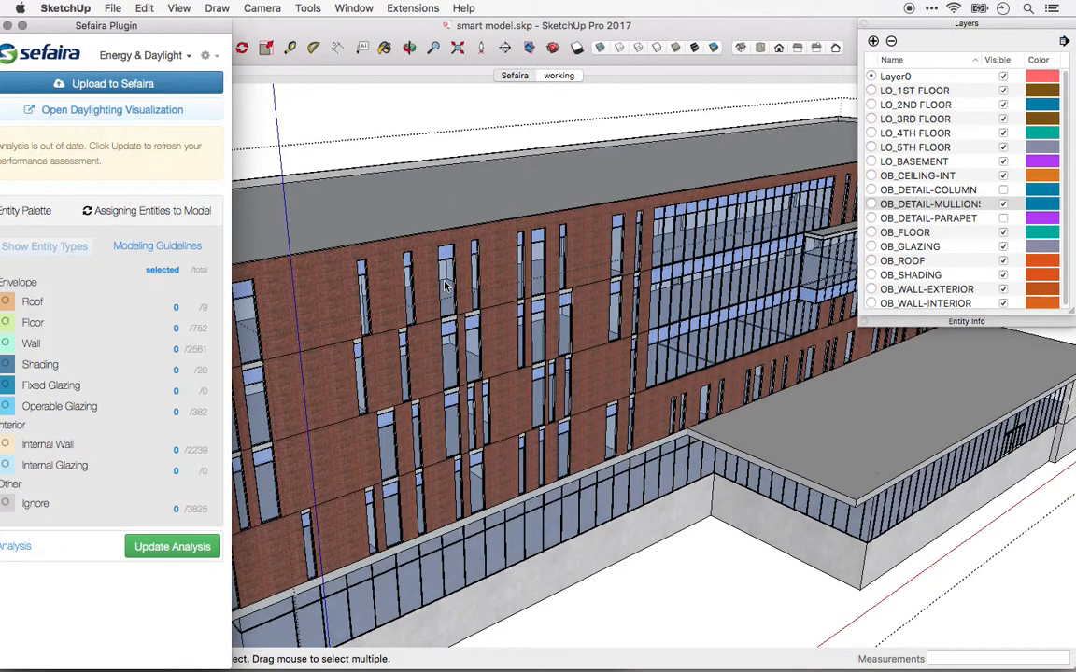
scroll(446, 282, up, 6)
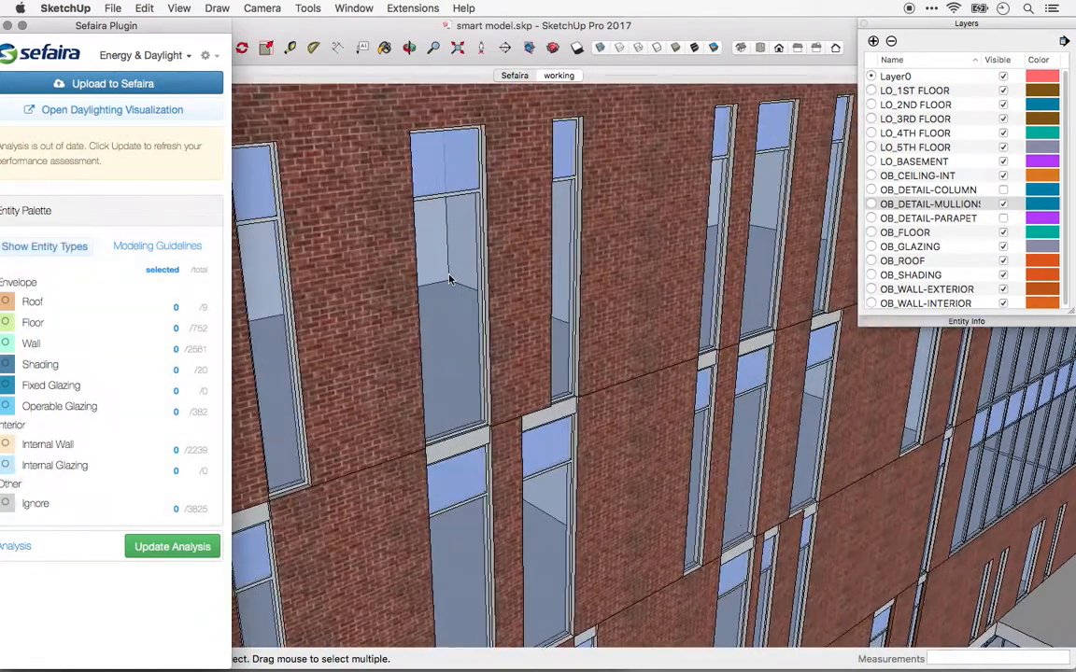
double_click(441, 270)
middle_drag(447, 255, 458, 307)
drag(169, 16, 192, 16)
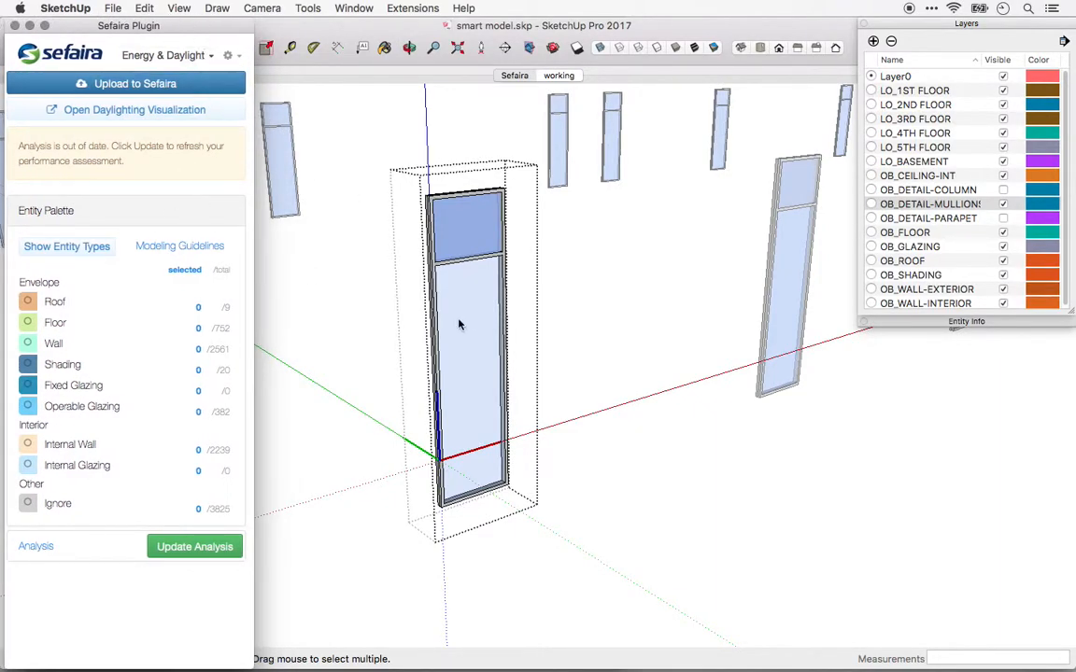
scroll(458, 324, up, 3)
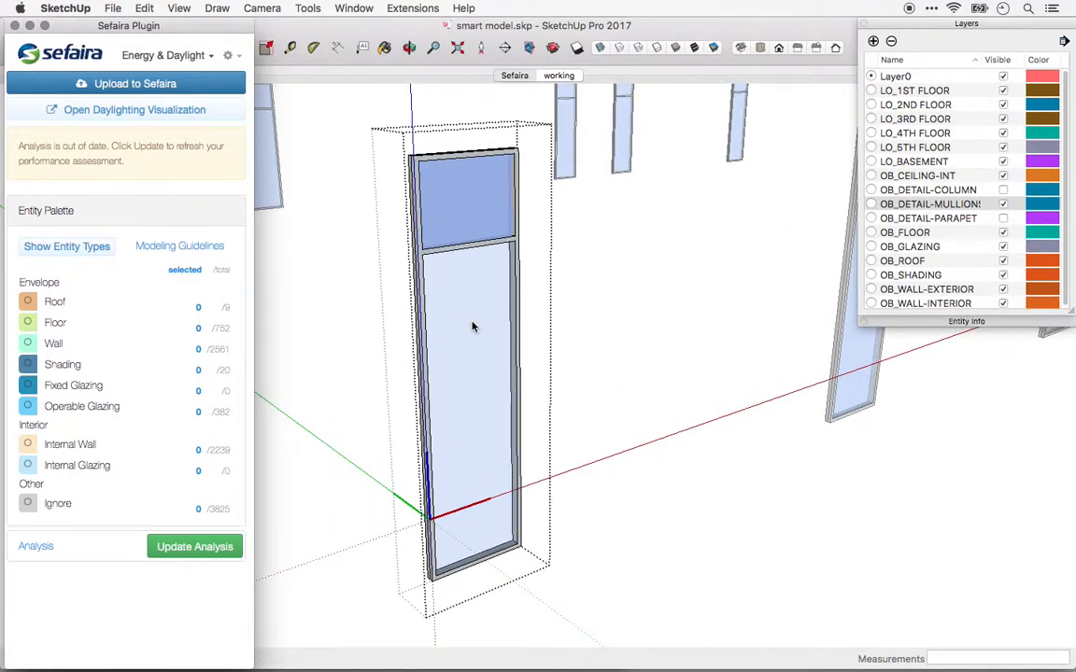
middle_drag(473, 325, 465, 313)
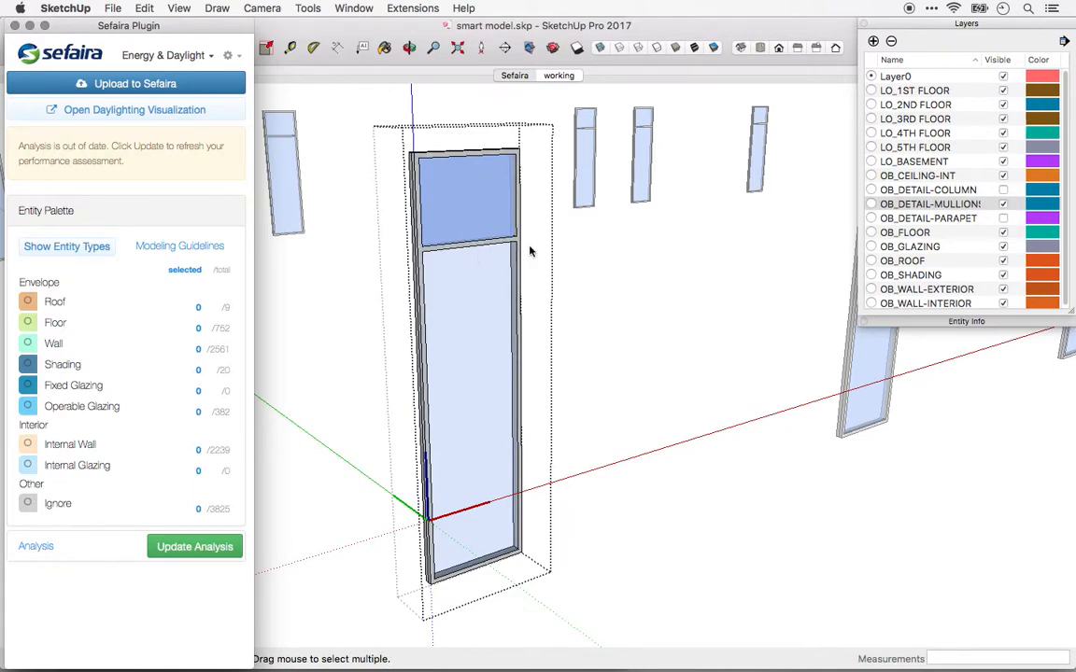
click(415, 265)
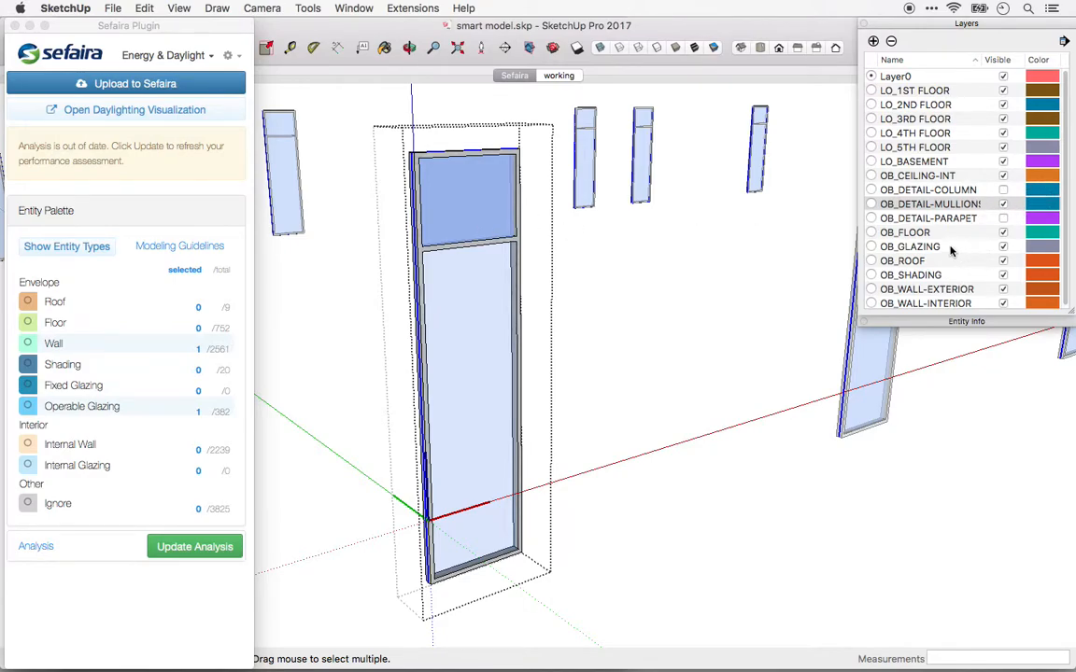
- Switch the OB_GLAZING layer off and on again, then hide the OB_DETAIL-MULLIONS layer
click(1004, 246)
click(1003, 246)
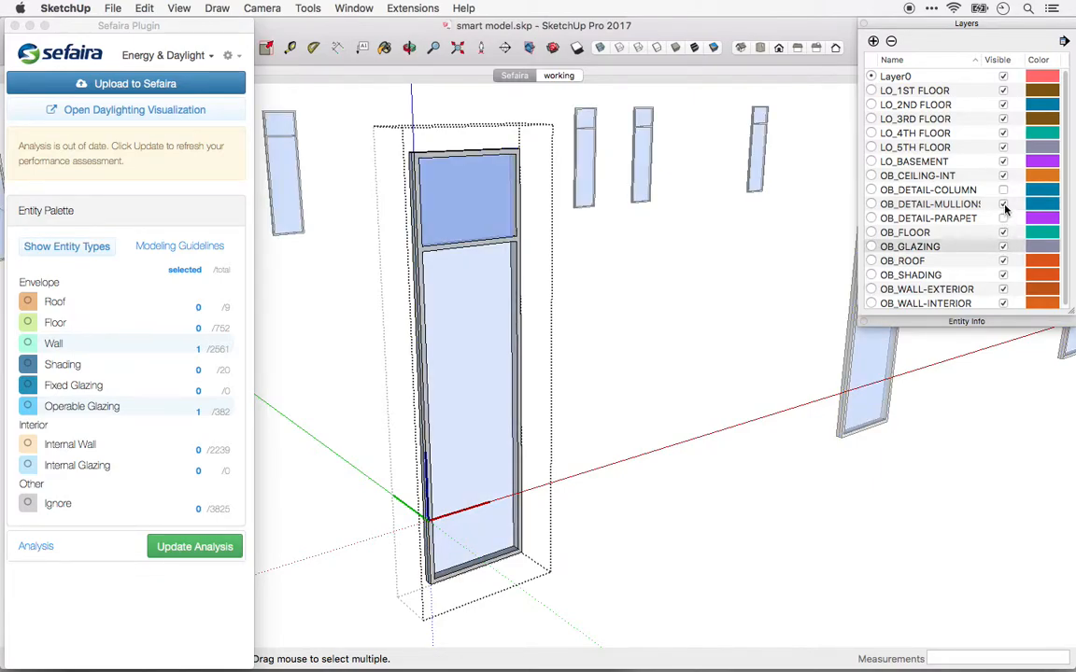
click(1003, 205)
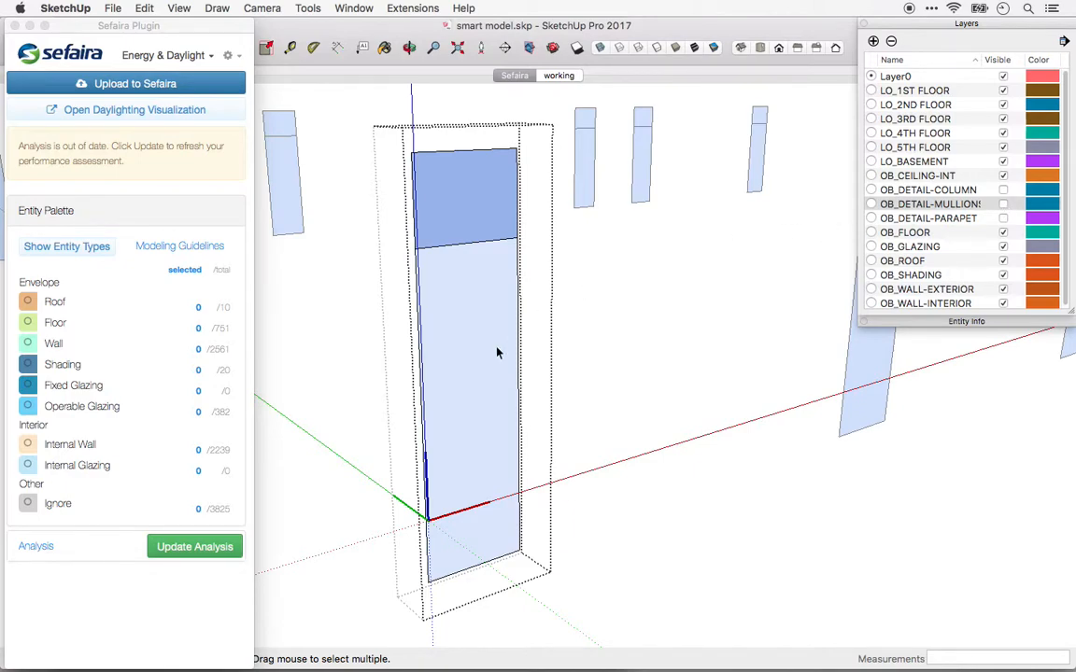
- Inspect the tall window's glazing within the surrounding model and close the window component
key(h)
middle_drag(537, 318, 500, 312)
scroll(493, 304, up, 1)
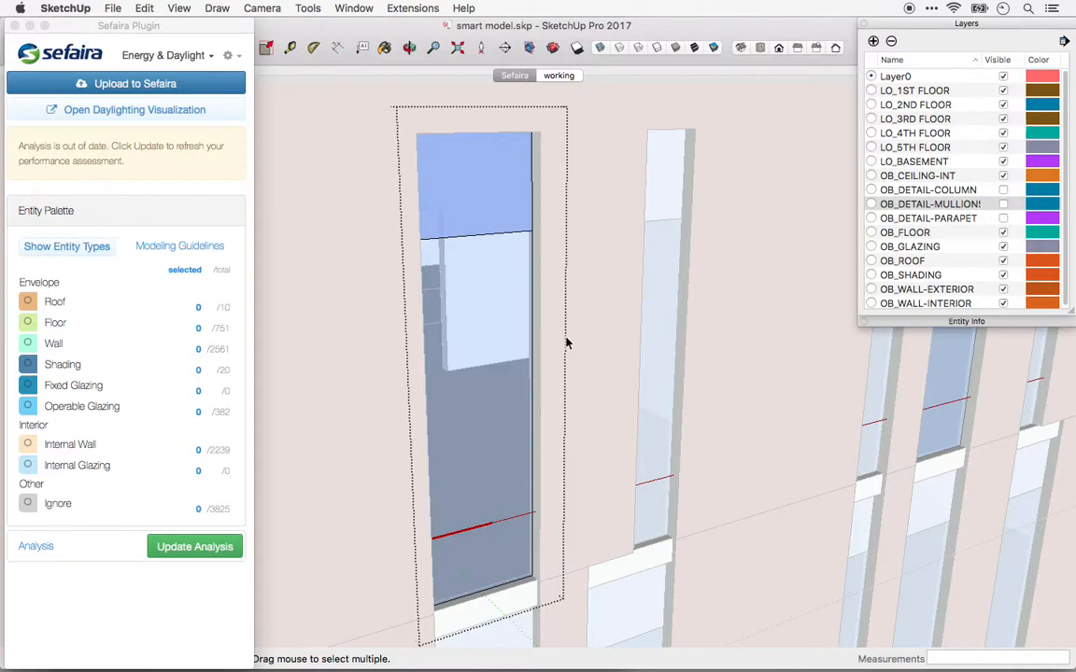
click(506, 302)
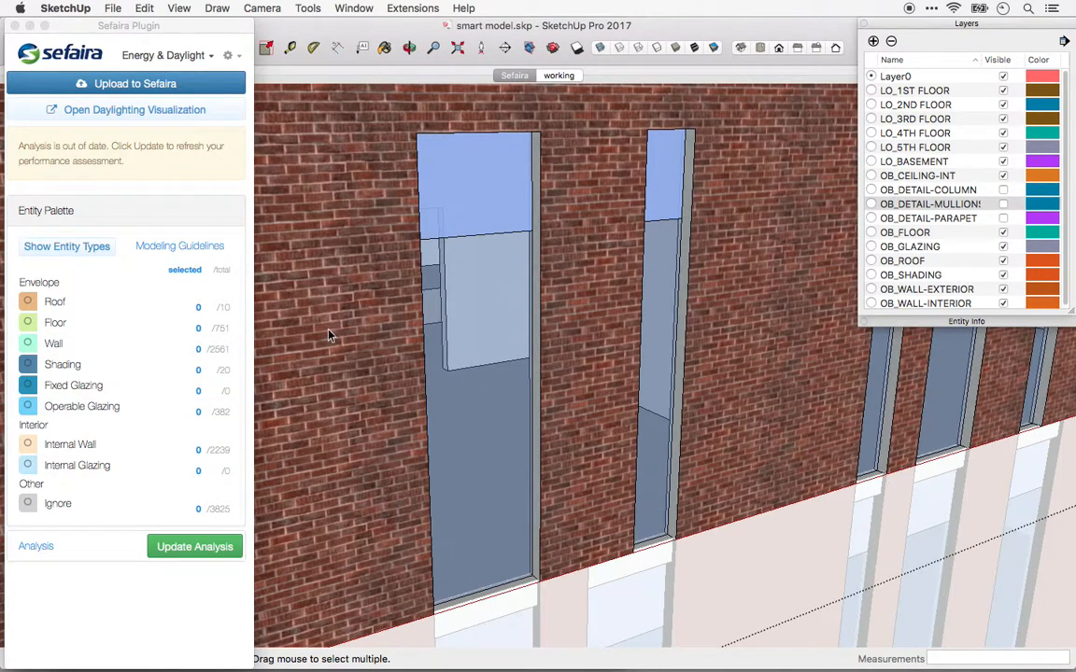
- Open the wide top-floor window component in the brick facade for editing
scroll(322, 336, down, 10)
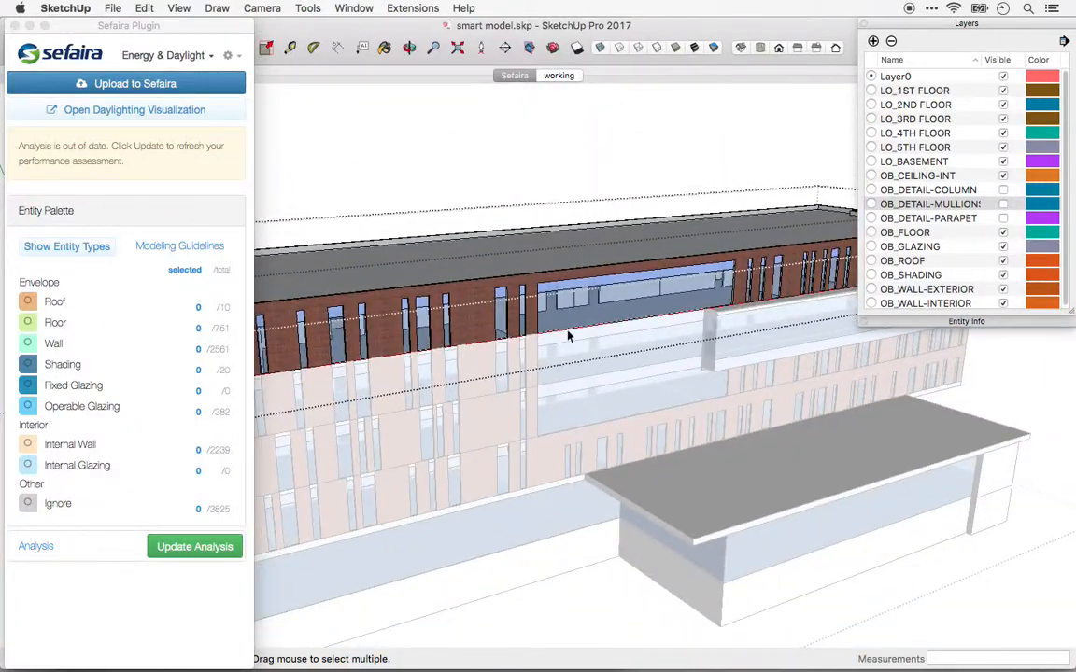
scroll(553, 270, up, 10)
mouse_move(526, 283)
shift+middle_down()
mouse_move(464, 353)
mouse_move(515, 364)
mouse_move(608, 356)
mouse_move(578, 362)
mouse_move(677, 291)
mouse_move(660, 303)
shift+middle_up()
scroll(660, 303, up, 2)
scroll(659, 306, down, 1)
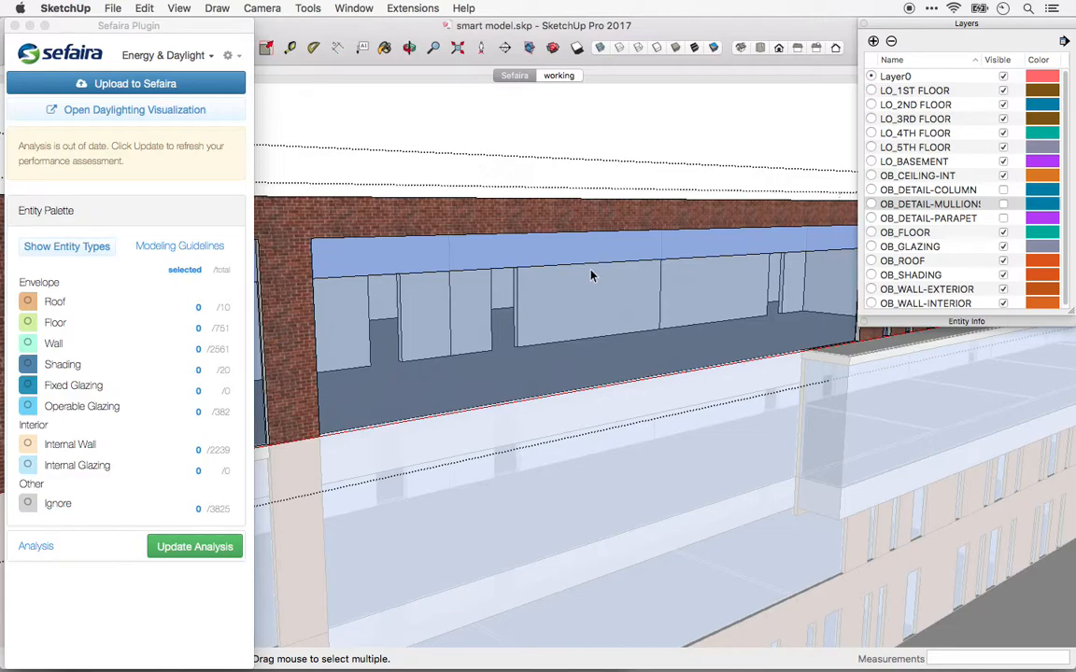
scroll(518, 285, up, 1)
double_click(475, 310)
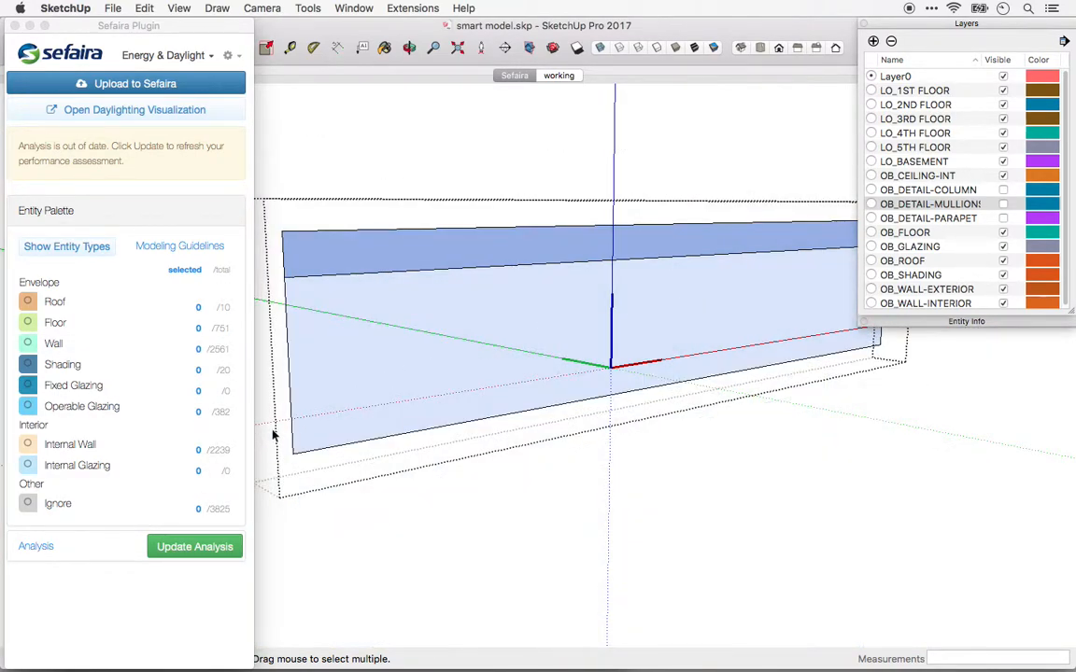
- Display the entity types and examine those on the wide window's upper band and lower pane
click(72, 249)
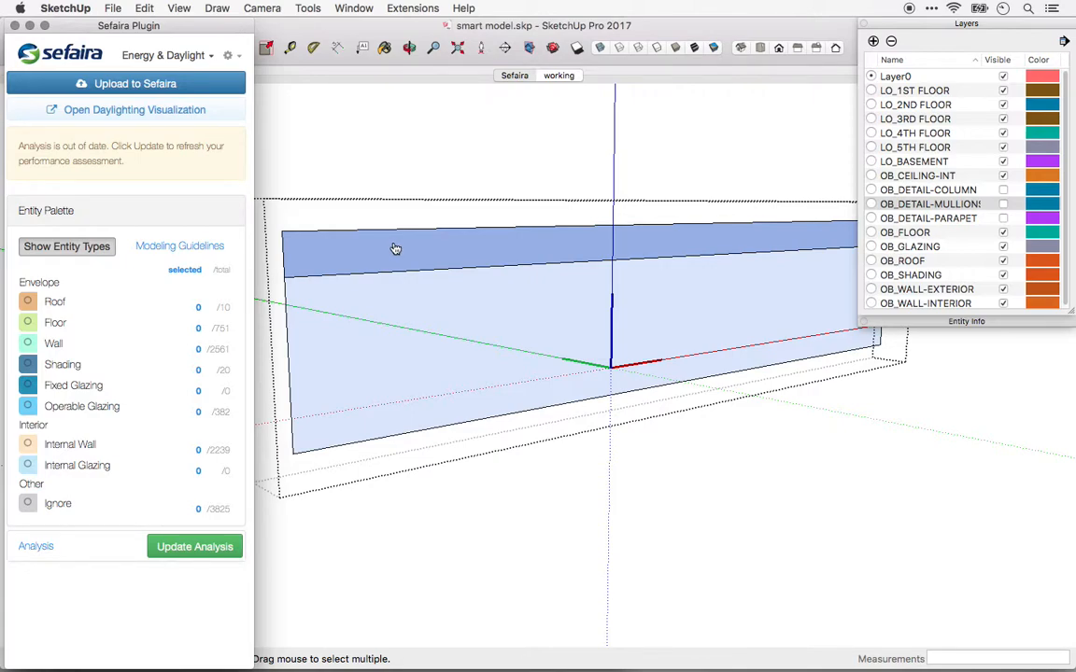
scroll(374, 285, down, 5)
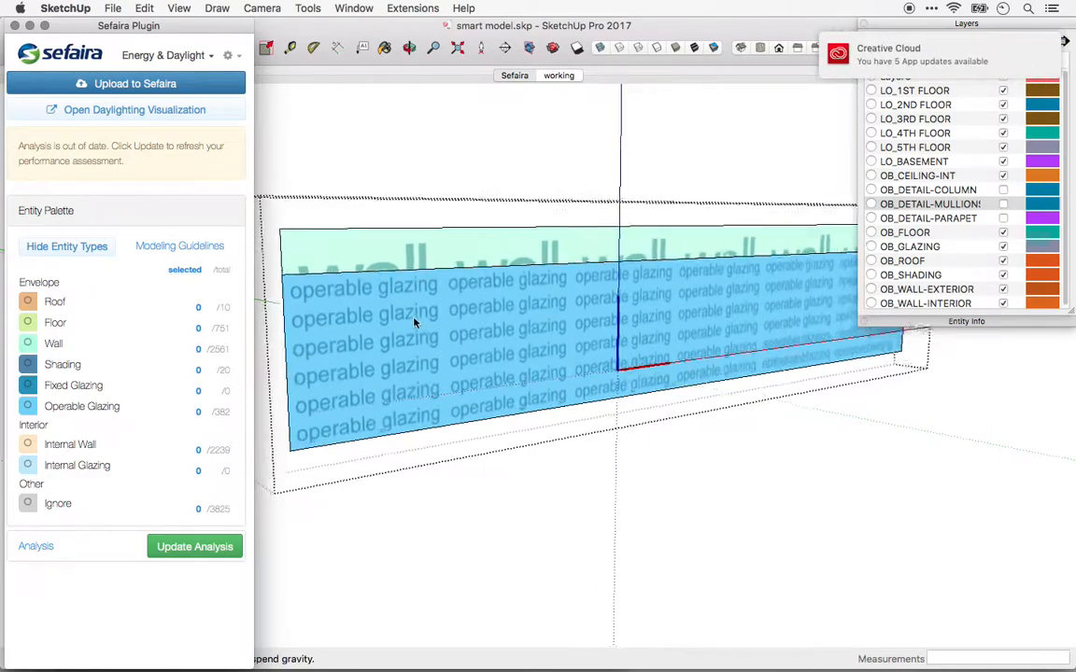
scroll(438, 318, up, 5)
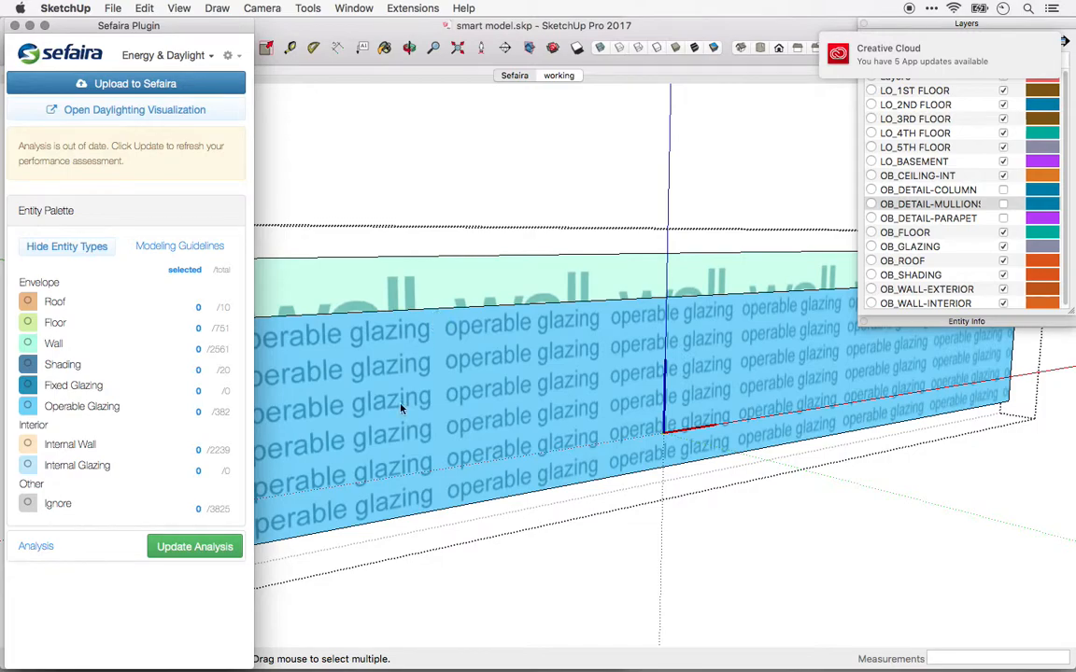
scroll(541, 392, down, 3)
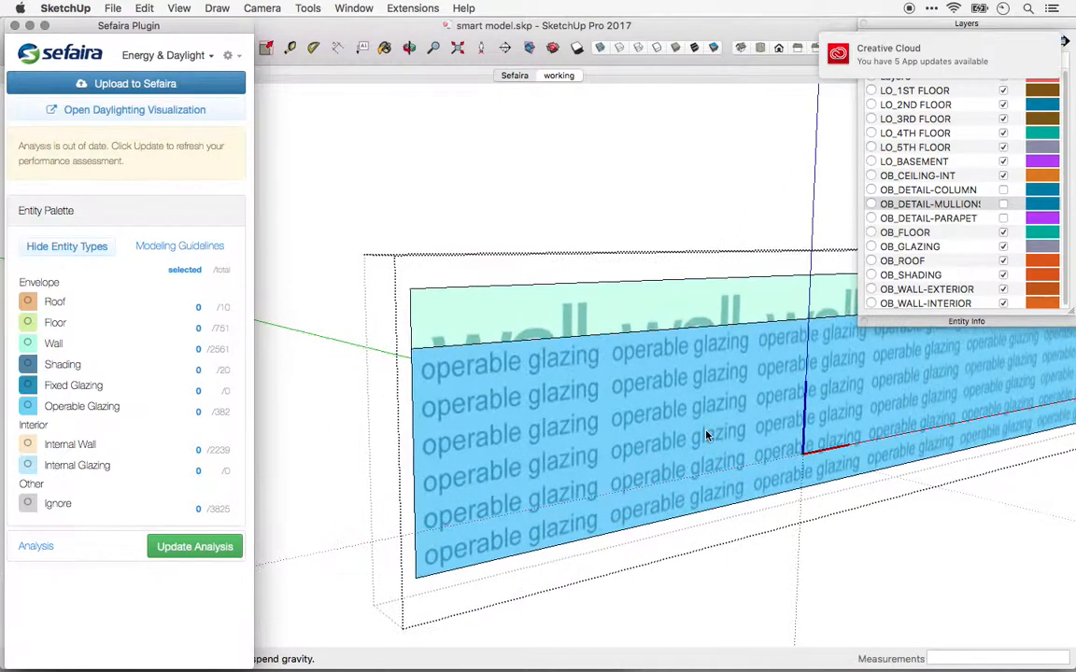
scroll(637, 343, up, 2)
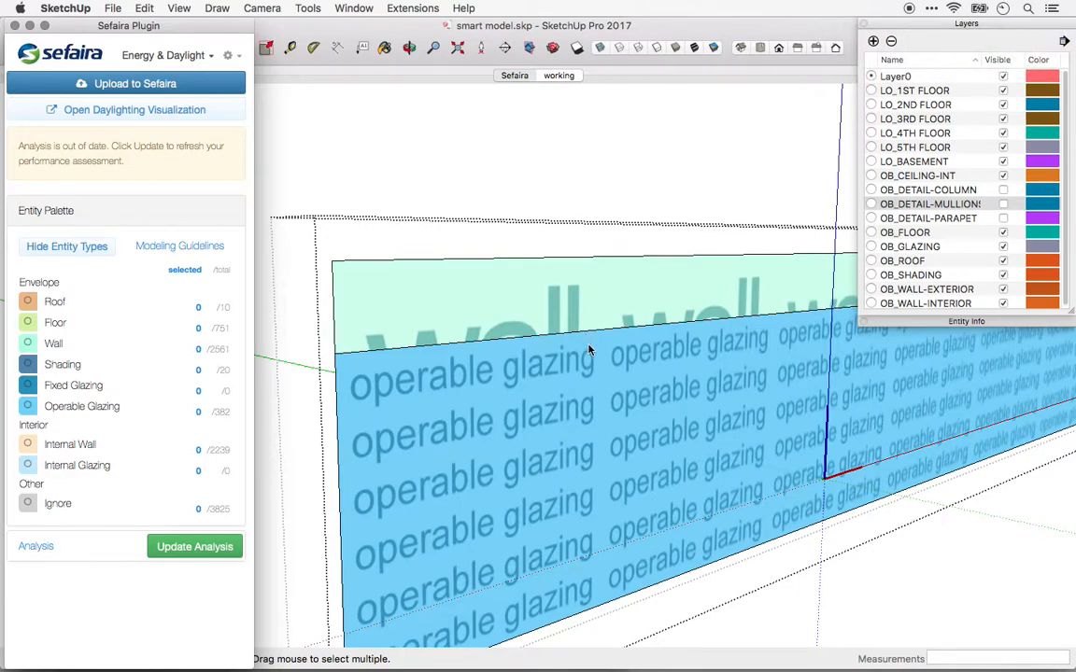
middle_drag(590, 333, 586, 262)
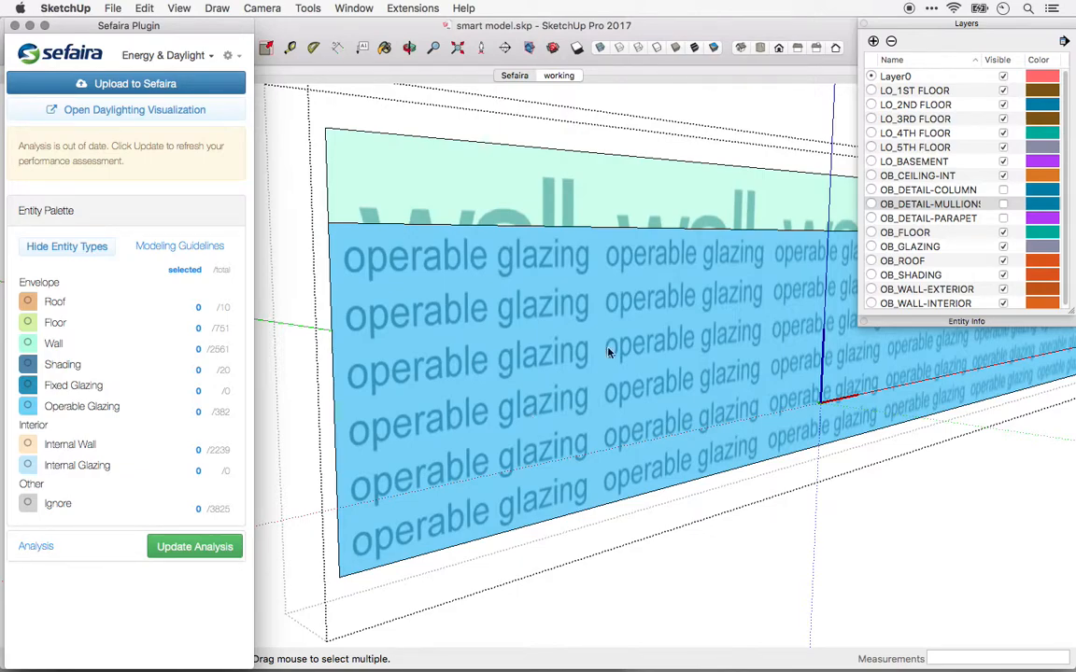
- Close the wide window component and select the top floor's roof to check its entity types in the Entity Palette
drag(177, 34, 1006, 35)
scroll(132, 401, down, 3)
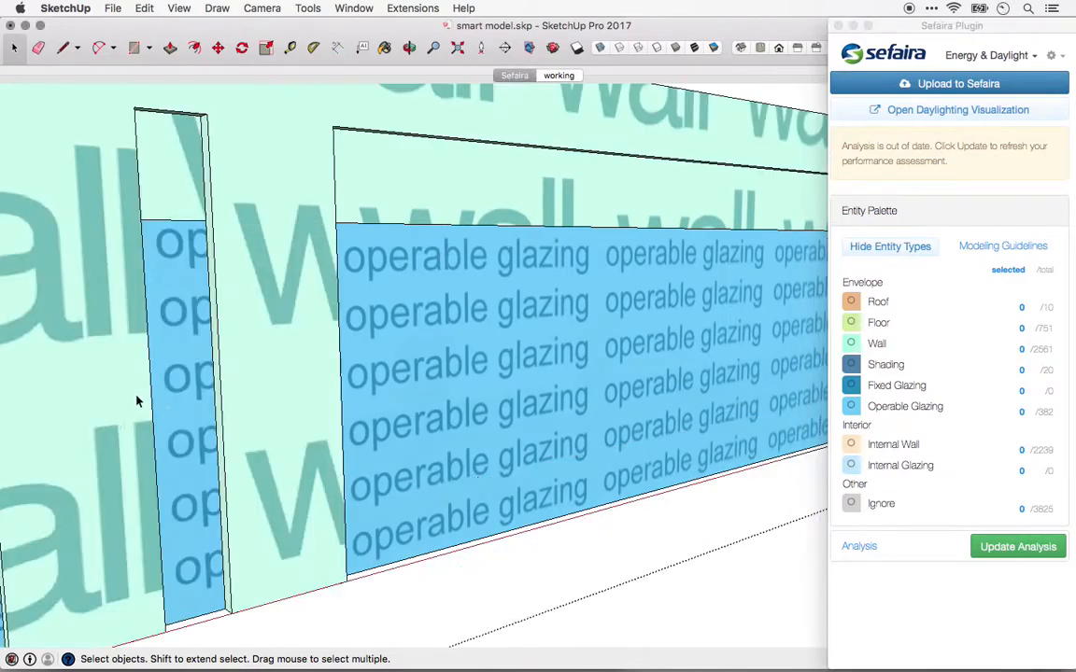
scroll(396, 399, down, 5)
middle_drag(408, 398, 280, 316)
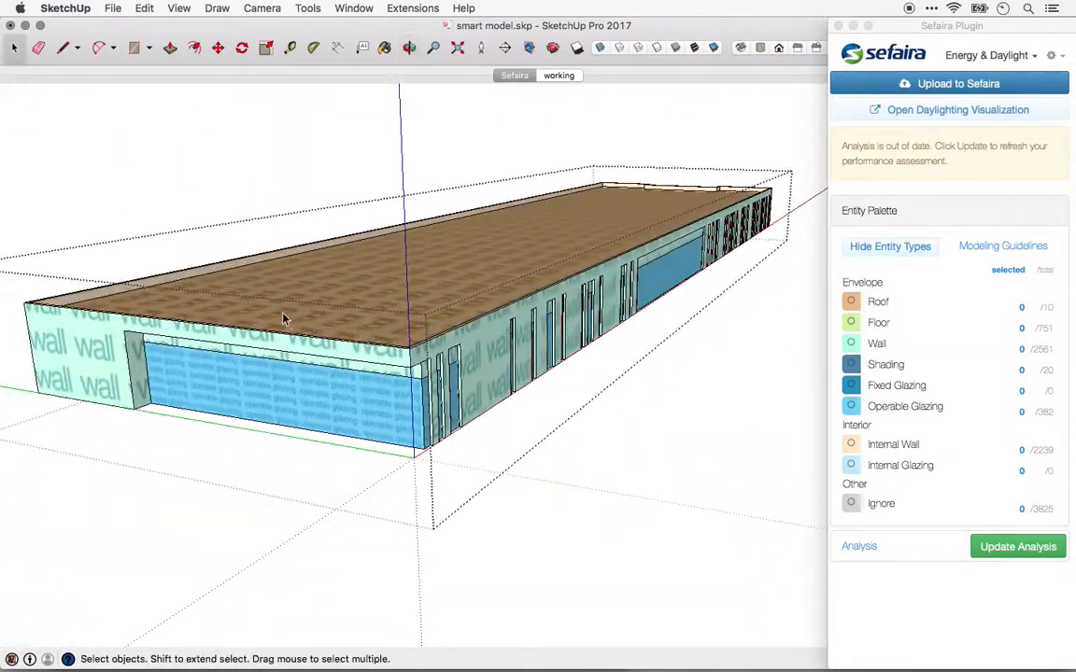
scroll(279, 317, up, 5)
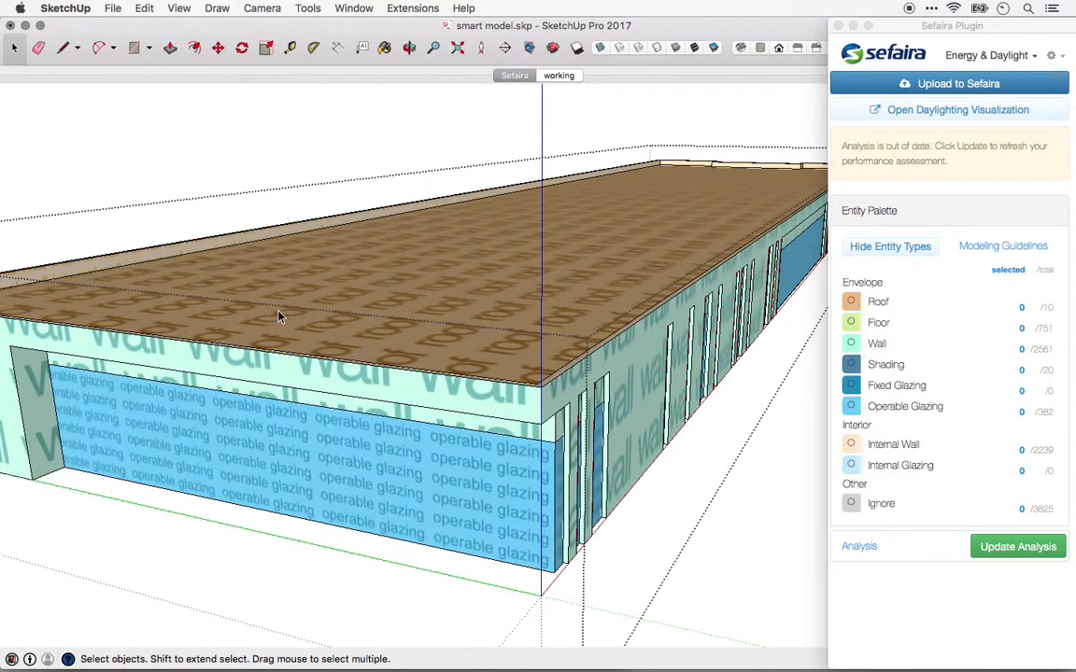
middle_drag(372, 338, 533, 335)
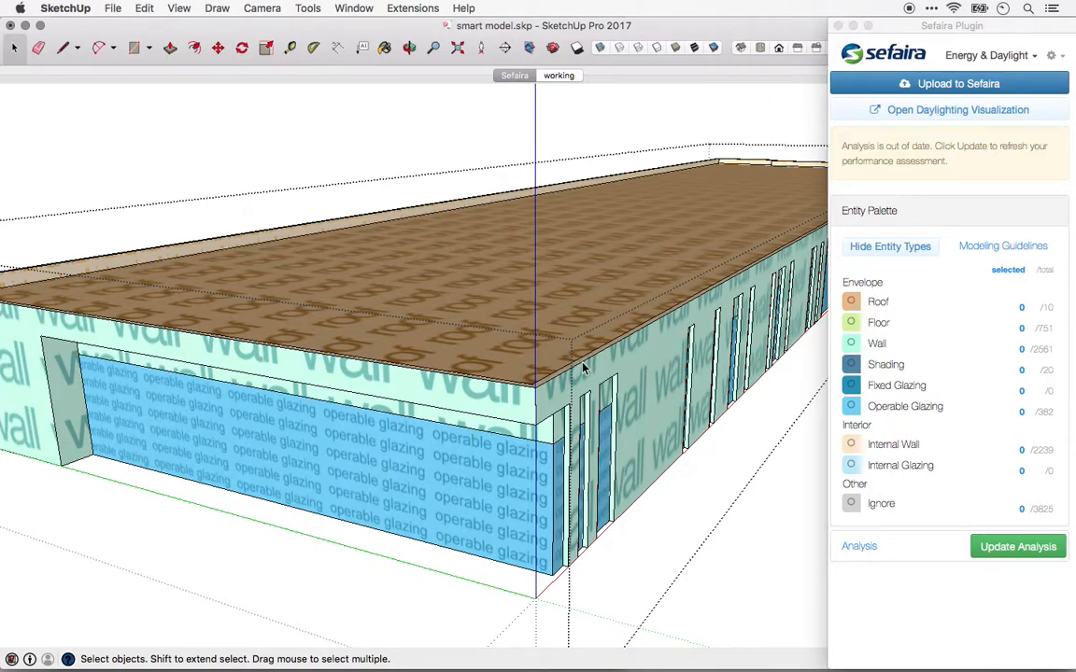
double_click(463, 281)
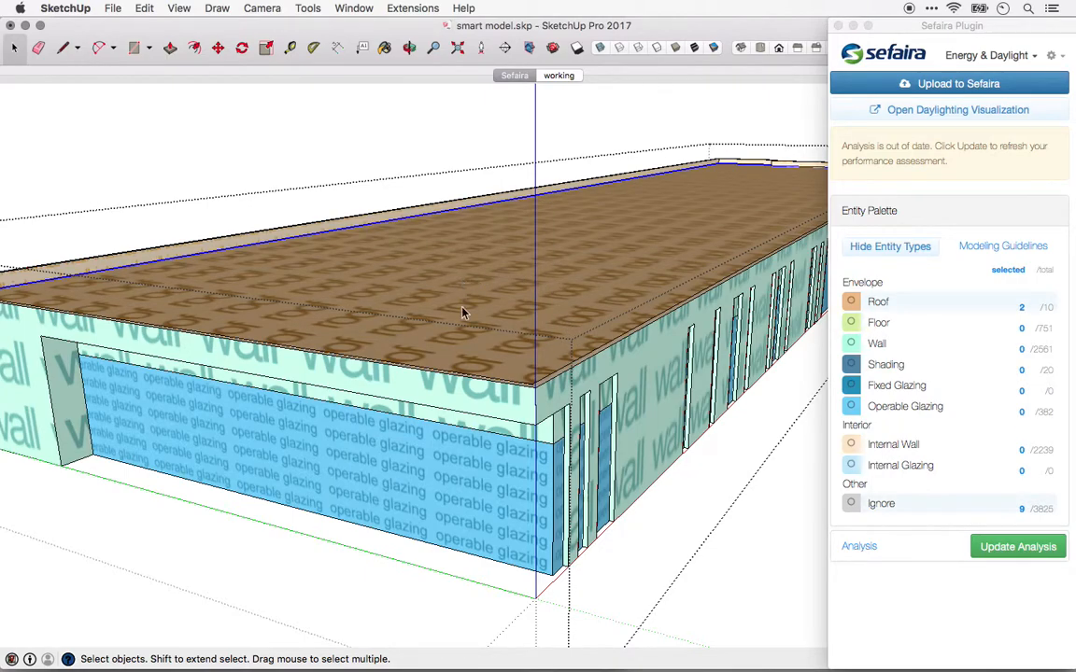
- Open the top level's floor slab group to examine its entity type, then close the group
scroll(464, 368, down, 5)
middle_drag(446, 530, 577, 290)
middle_drag(615, 203, 480, 437)
click(502, 338)
key(Delete)
scroll(474, 490, up, 3)
key(space)
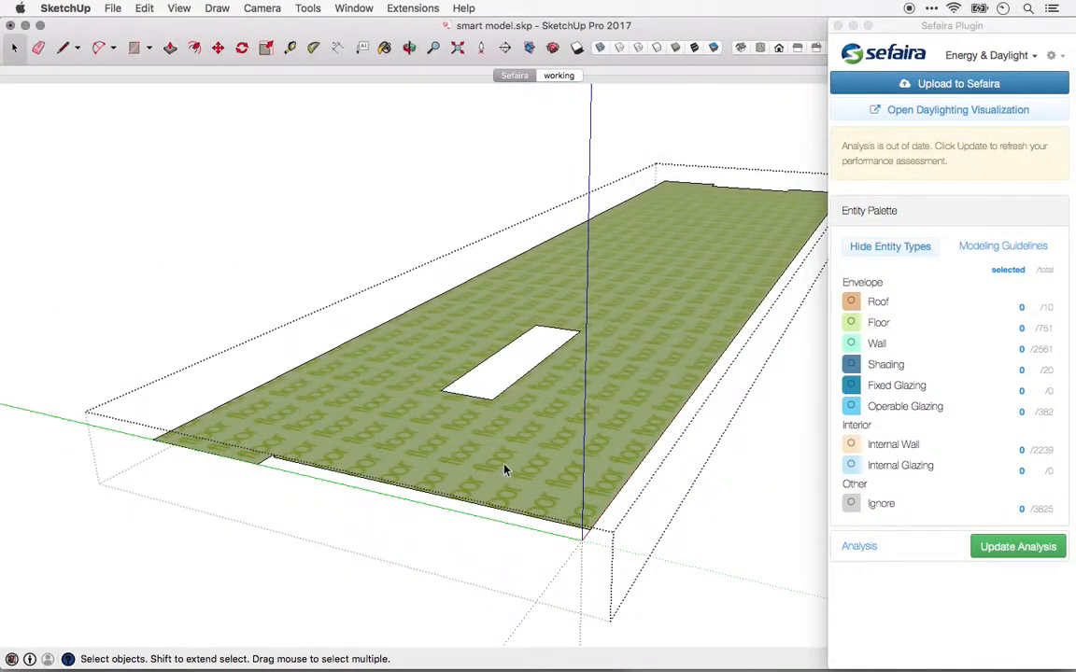
scroll(504, 470, up, 3)
middle_drag(436, 508, 432, 459)
scroll(480, 427, down, 4)
click(385, 609)
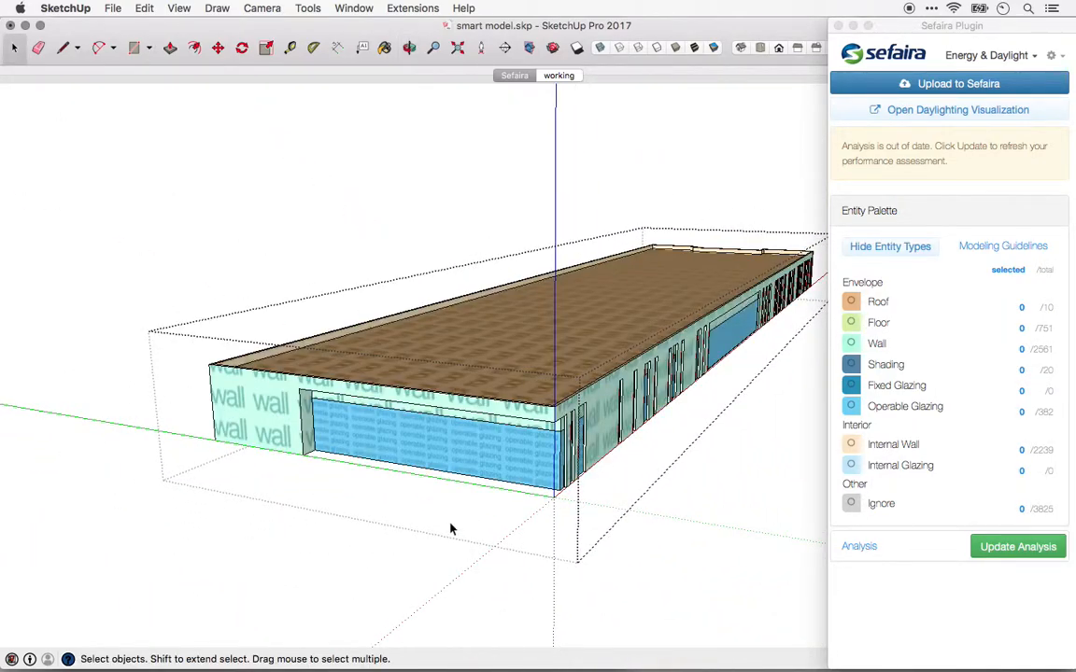
- Leave the top level and examine the entity types on another level's ceilings, outer walls and underside
click(361, 605)
middle_drag(400, 581, 373, 528)
scroll(504, 431, down, 2)
scroll(470, 439, up, 6)
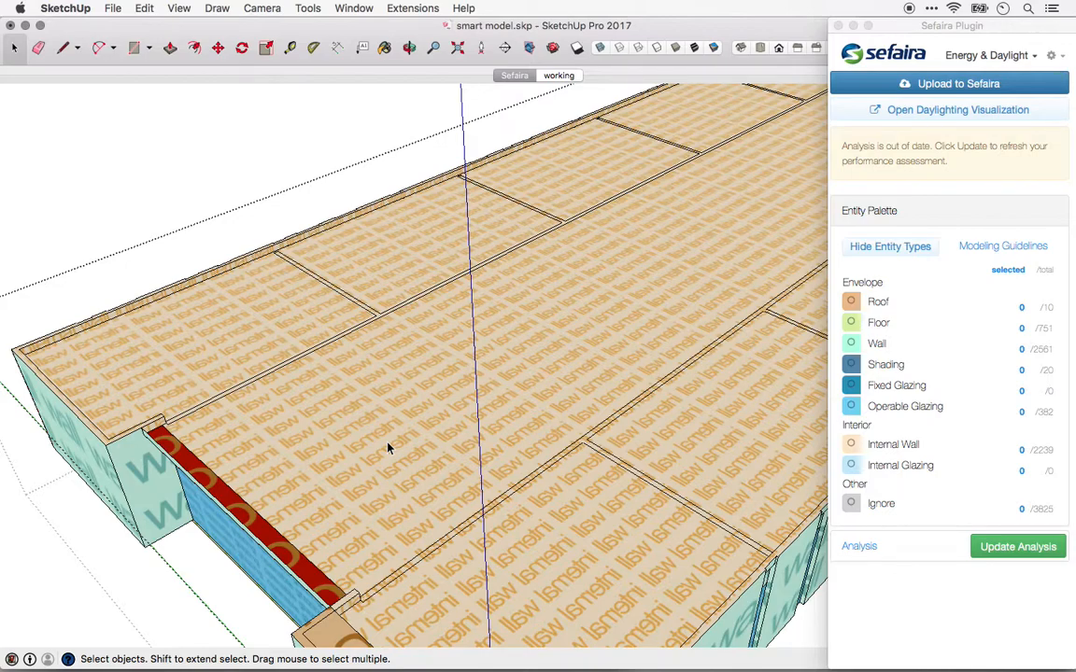
middle_drag(384, 451, 465, 335)
middle_drag(394, 487, 313, 203)
middle_drag(391, 429, 382, 419)
scroll(367, 362, down, 4)
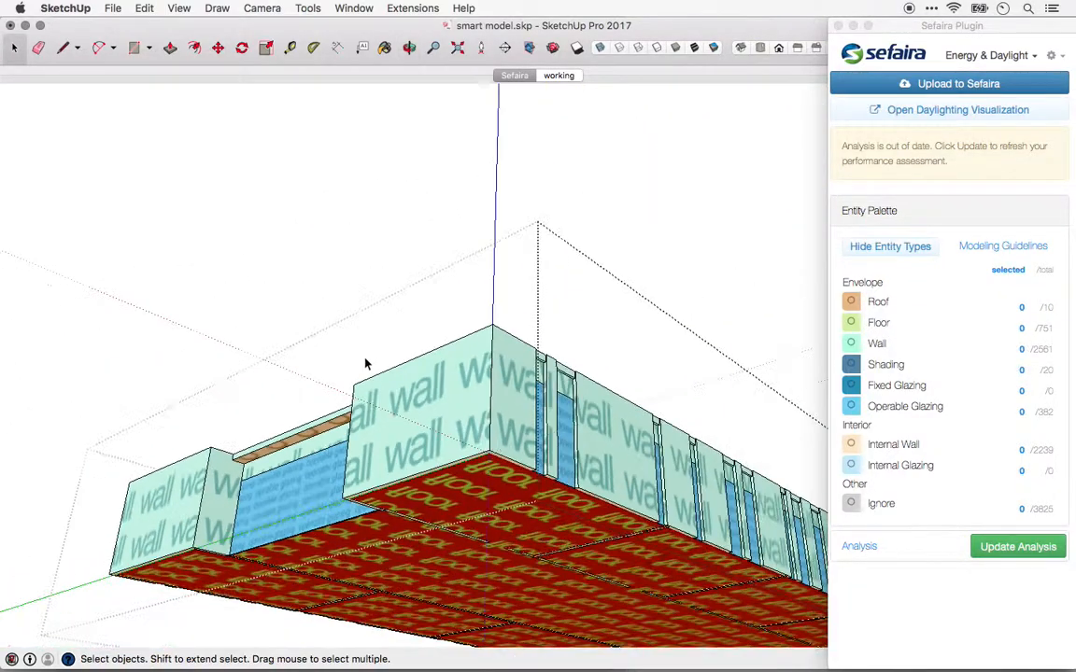
- Close the open level group and examine the entity types on the upper storeys' walls, glazing and recessed overhangs
click(114, 345)
scroll(507, 441, down, 2)
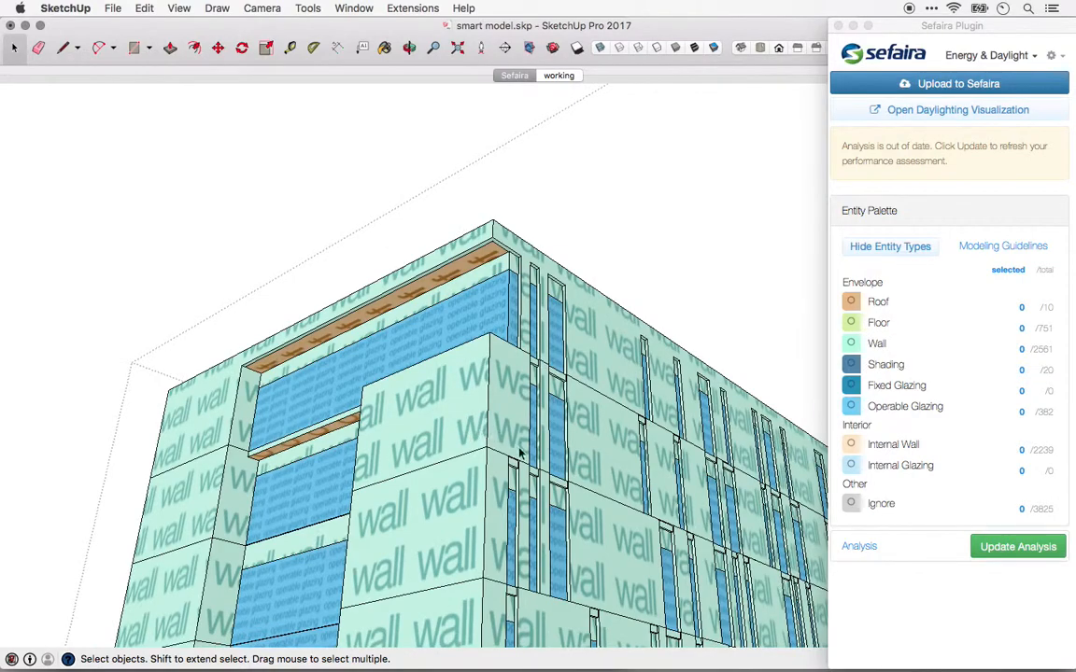
scroll(315, 358, up, 4)
middle_drag(343, 447, 313, 454)
scroll(414, 289, up, 2)
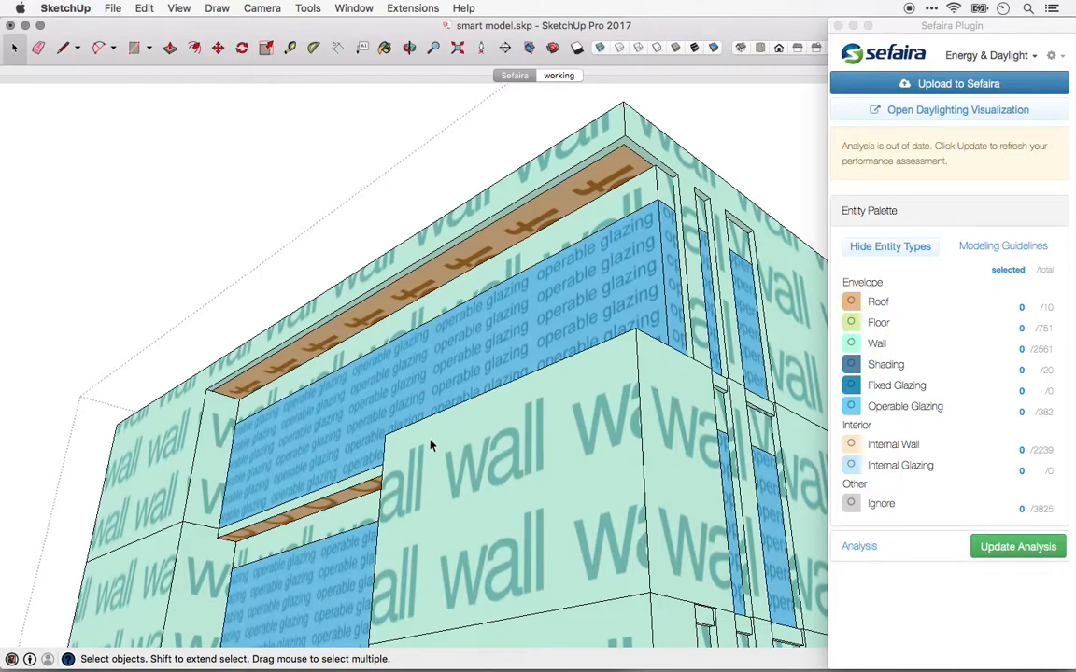
scroll(431, 446, down, 3)
middle_drag(433, 446, 509, 361)
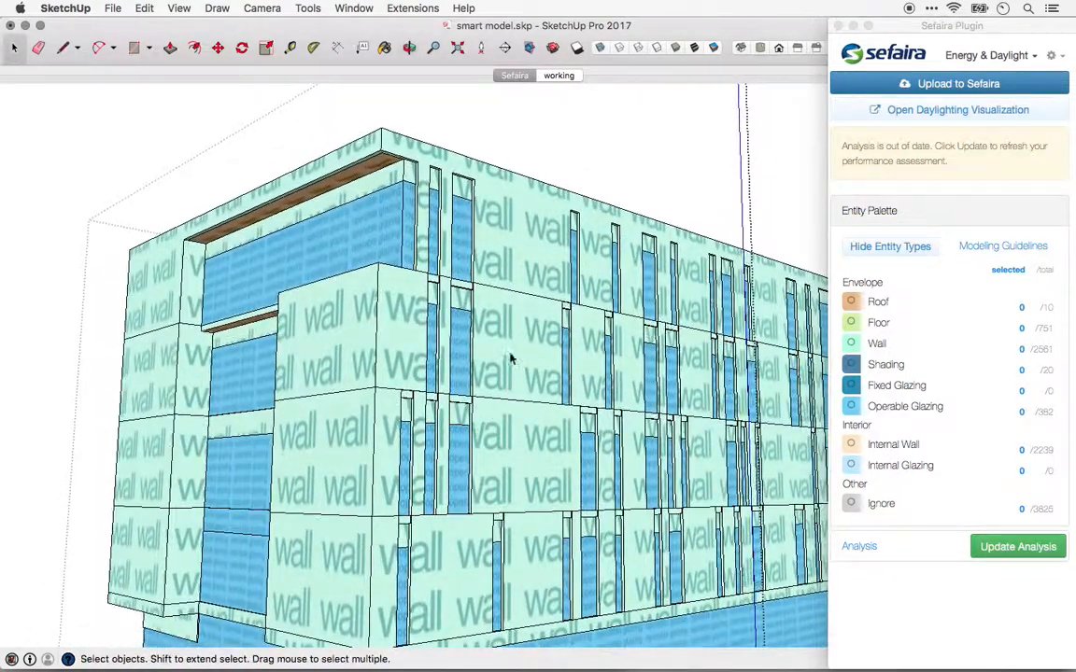
- Examine the recessed window reveals near the top level's corner and select the top level to check its entity types in the Entity Palette
middle_drag(480, 314, 480, 295)
scroll(480, 295, up, 6)
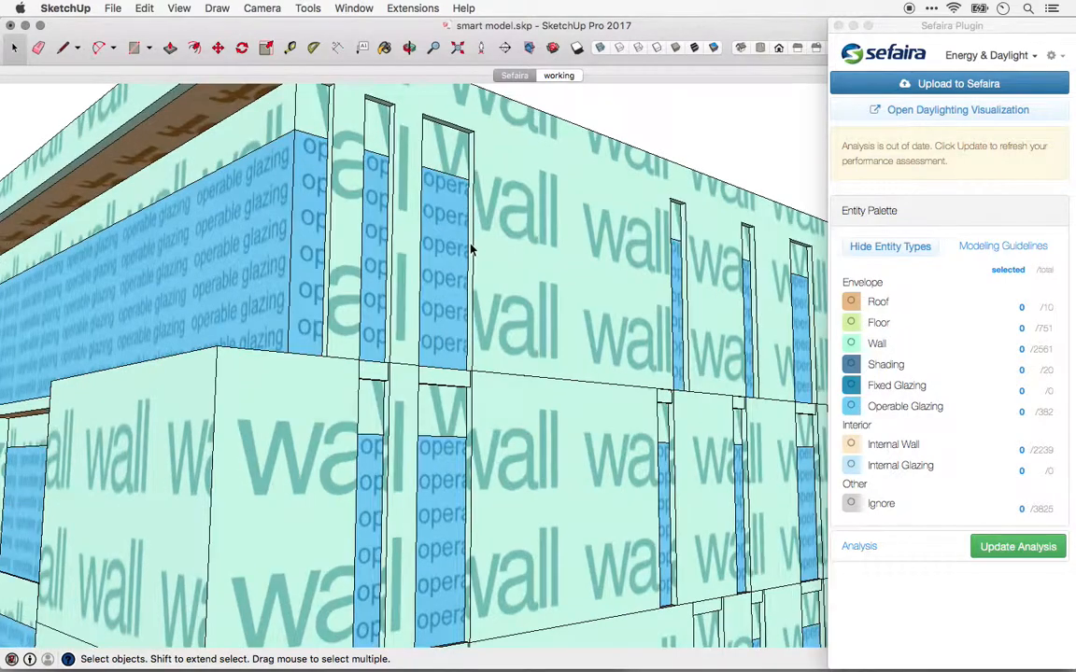
middle_drag(471, 250, 496, 313)
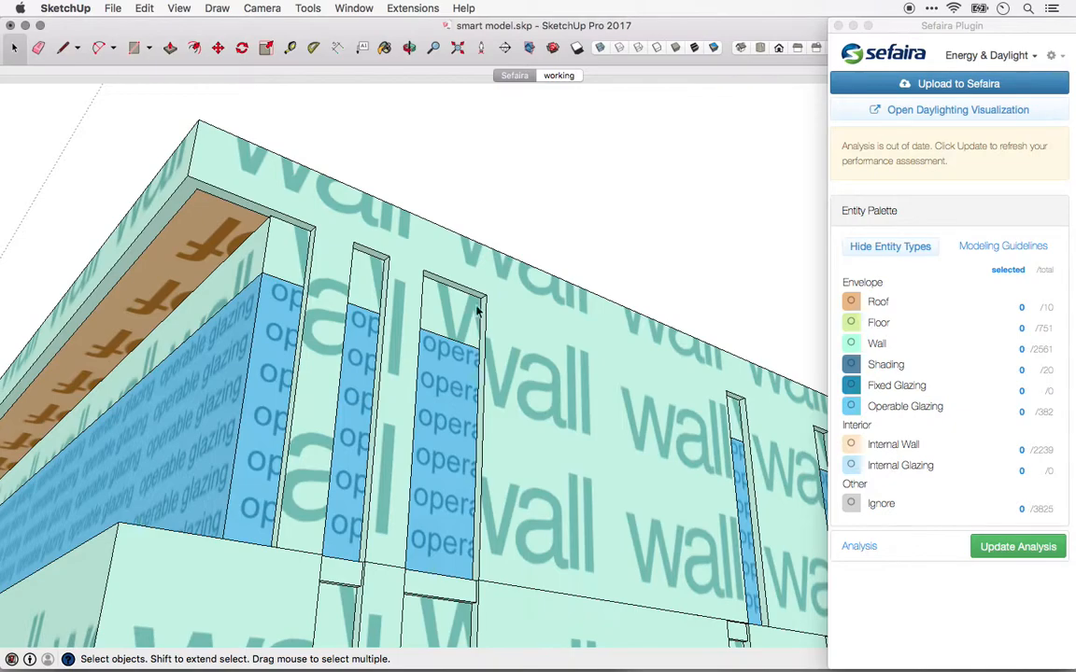
scroll(458, 291, up, 6)
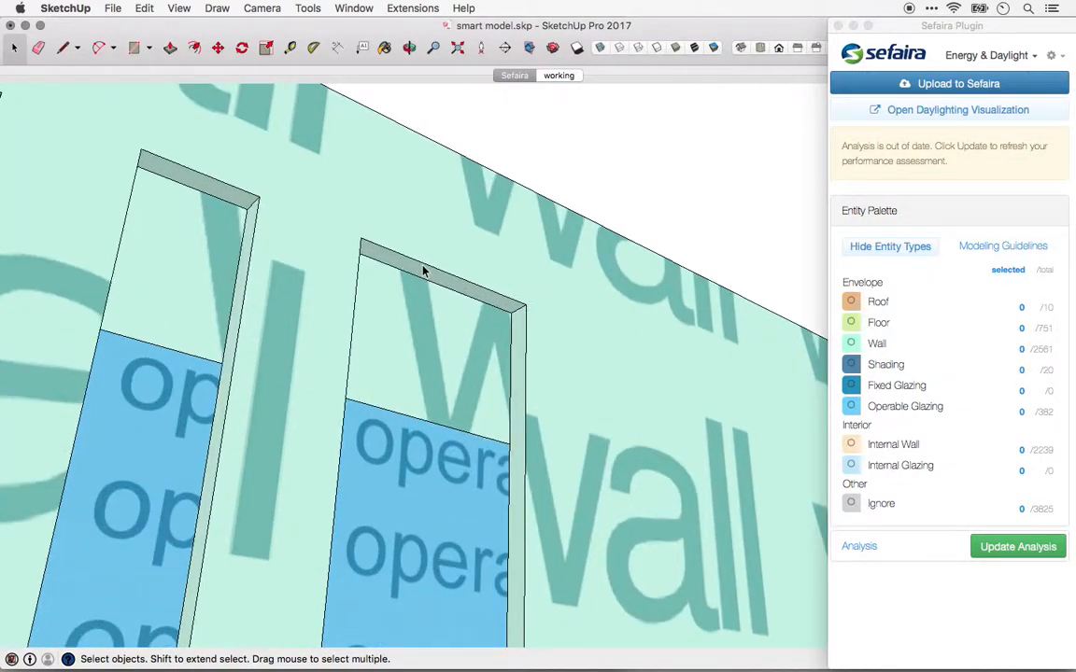
key(super+a)
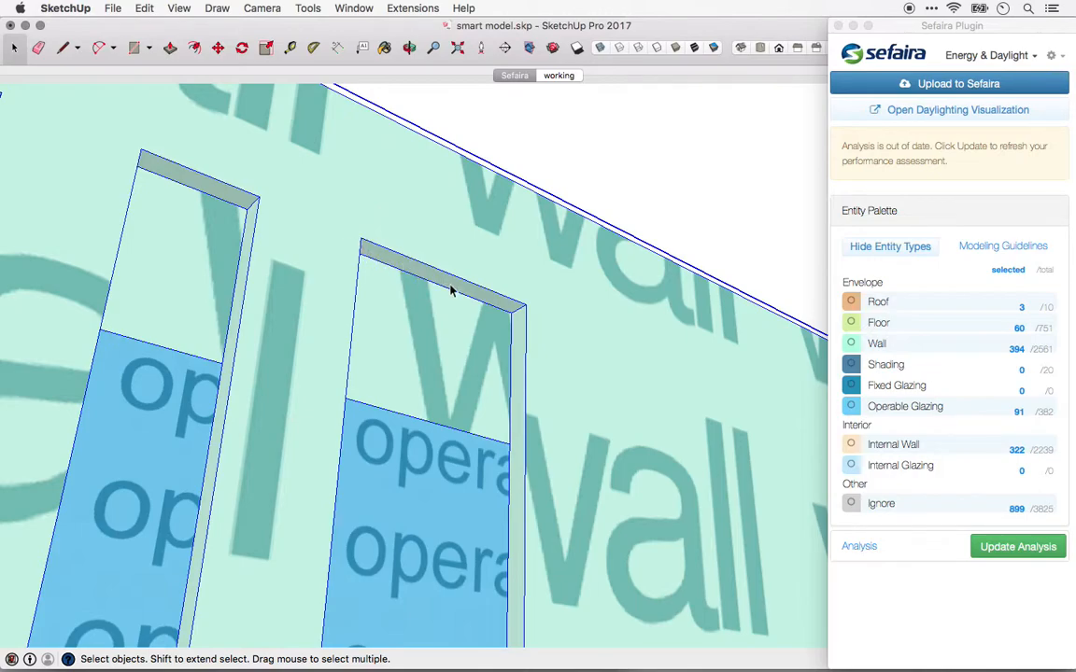
- Examine the untextured wall-thickness faces around the selected top level's roof overhang and corner windows
scroll(357, 304, down, 4)
middle_drag(357, 305, 336, 217)
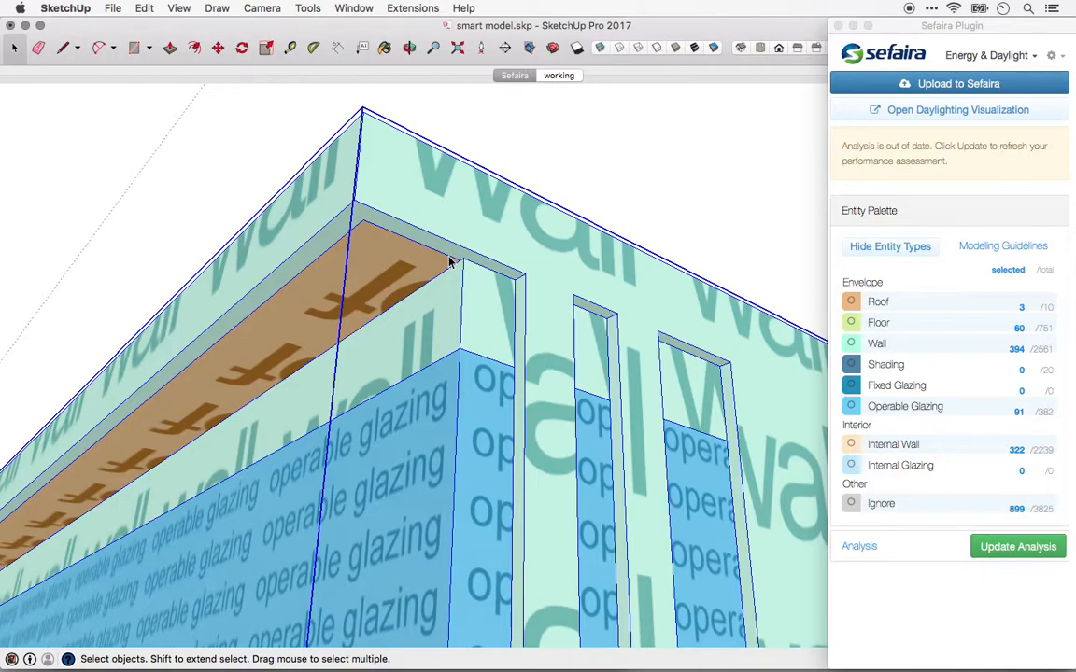
middle_drag(449, 262, 378, 231)
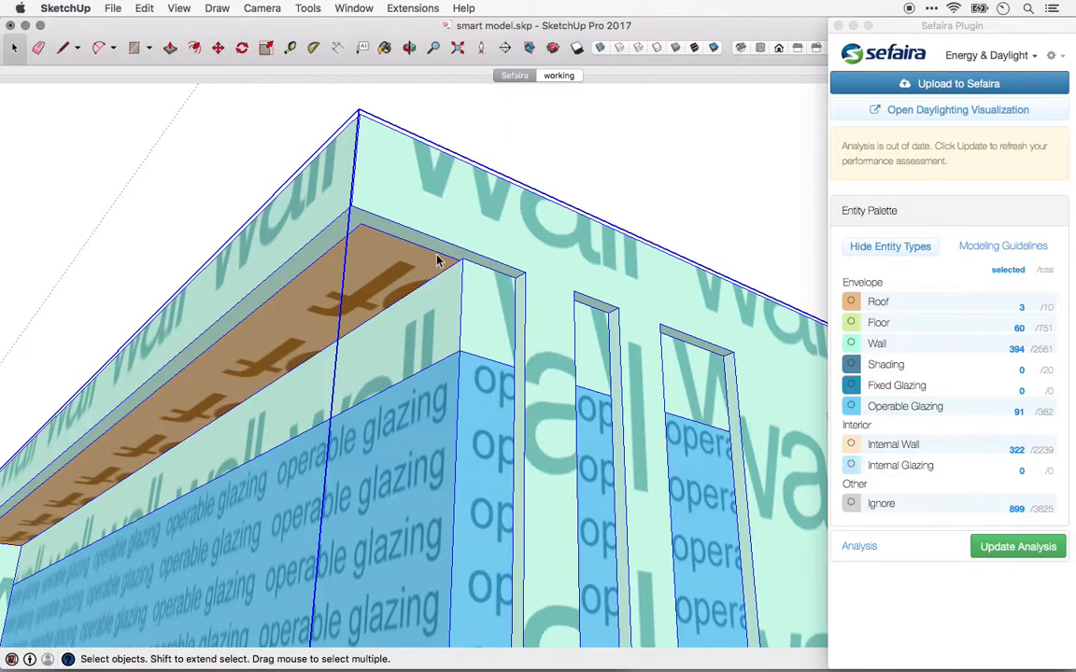
scroll(438, 264, down, 3)
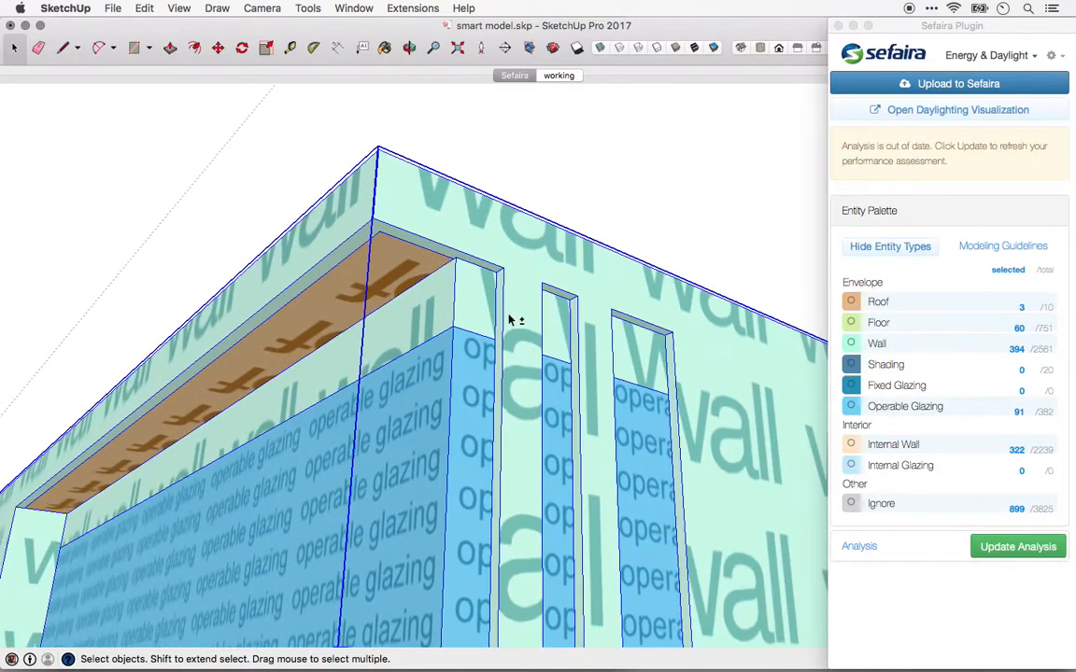
shift+middle_drag(511, 317, 466, 237)
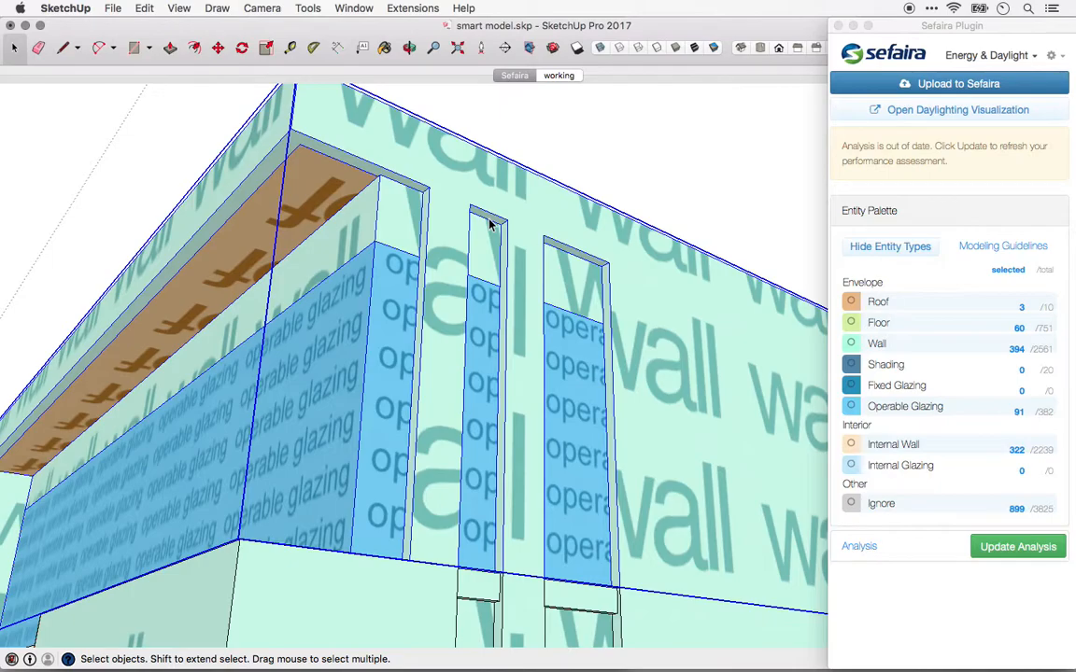
middle_drag(454, 186, 481, 392)
scroll(481, 392, down, 10)
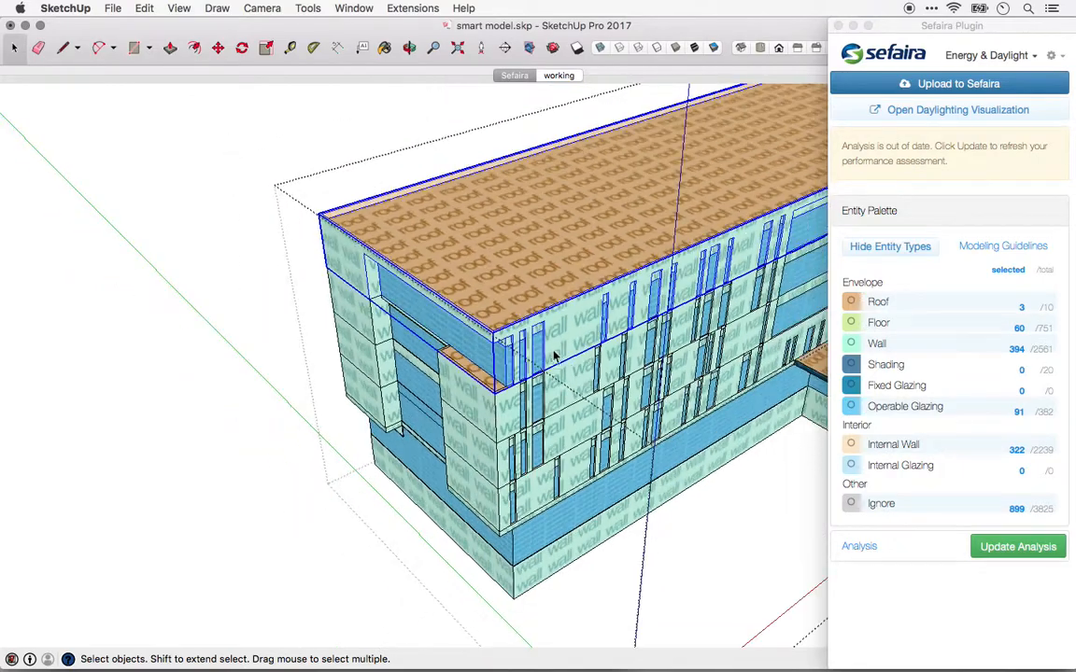
- Clear the selection and show only the Floor entity type across the whole building
middle_drag(551, 355, 376, 336)
scroll(383, 373, down, 5)
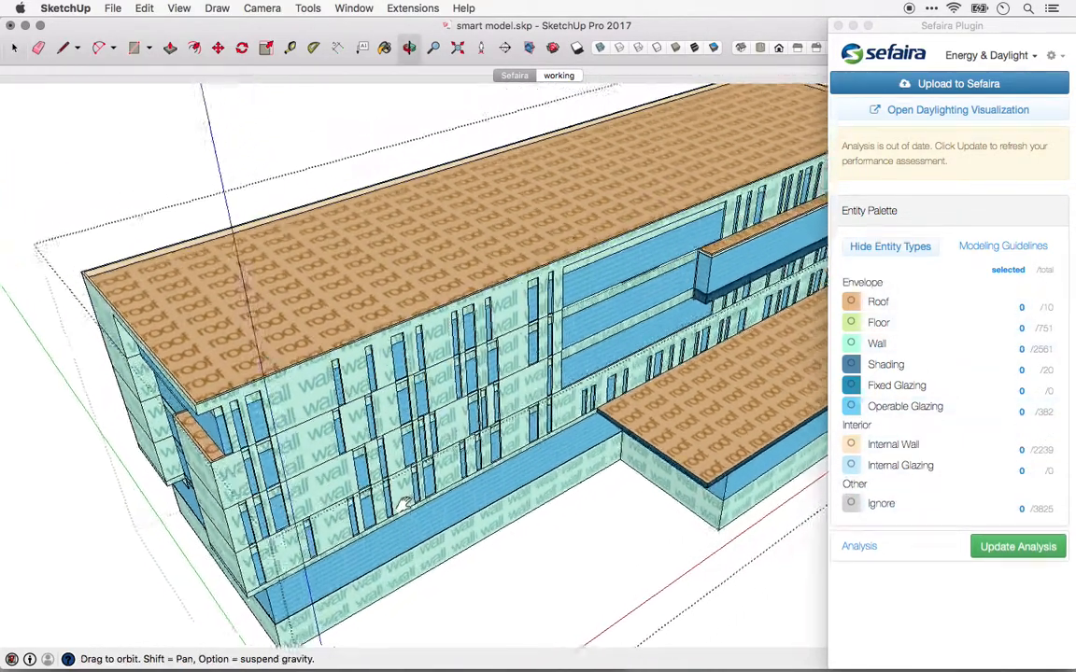
middle_drag(401, 504, 619, 500)
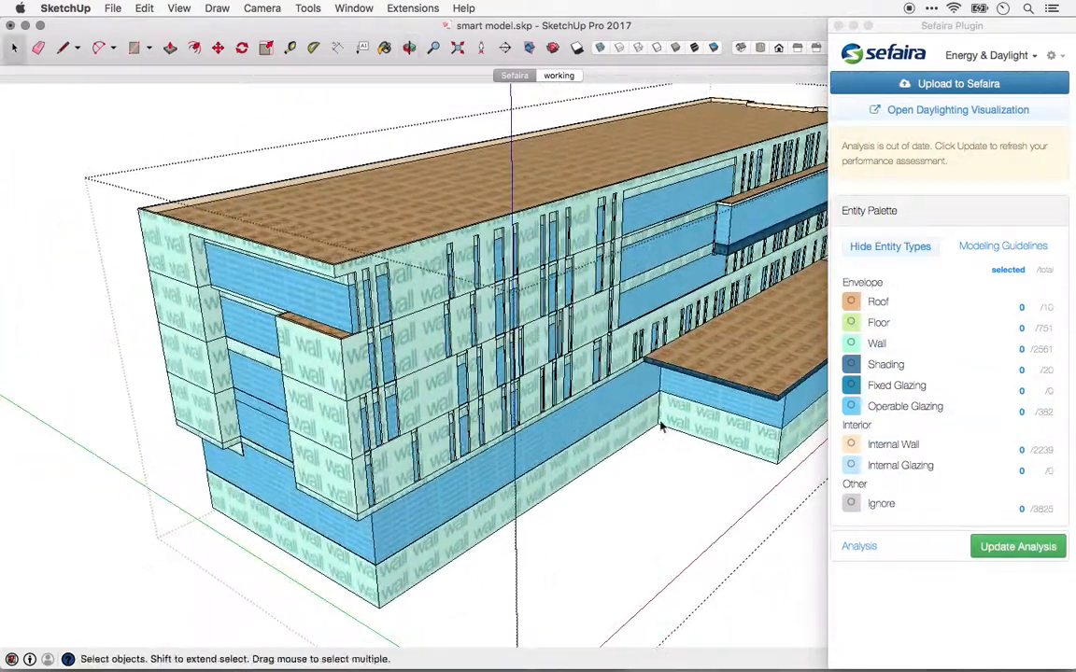
click(852, 325)
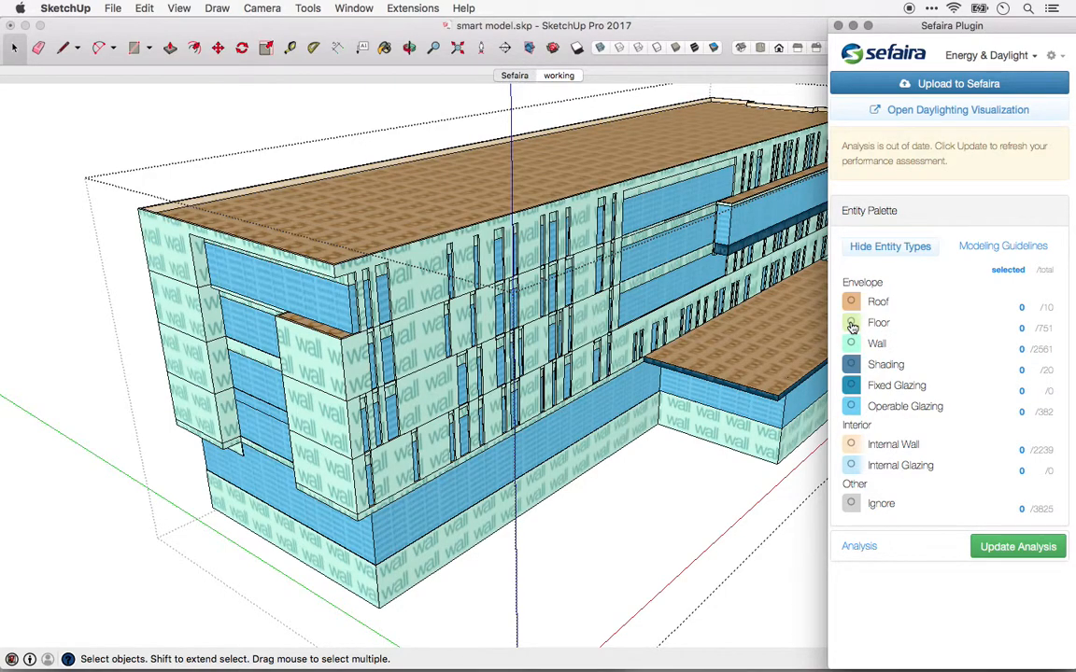
click(852, 325)
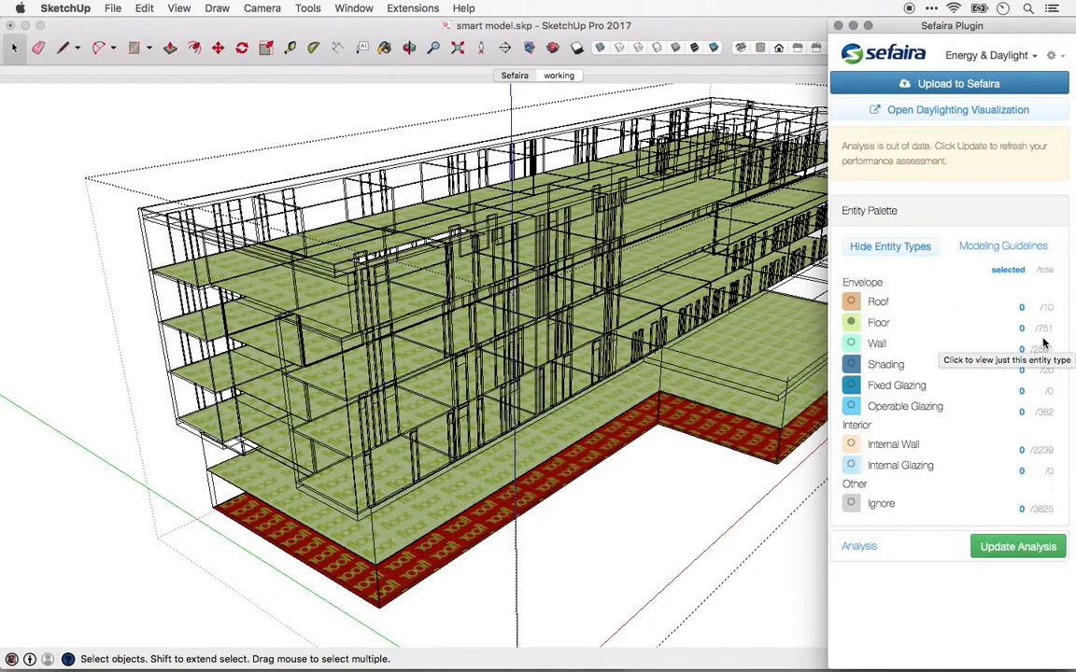
- Examine the isolated floor planes on all levels of the building, focusing on the upper storeys
middle_drag(571, 282, 526, 325)
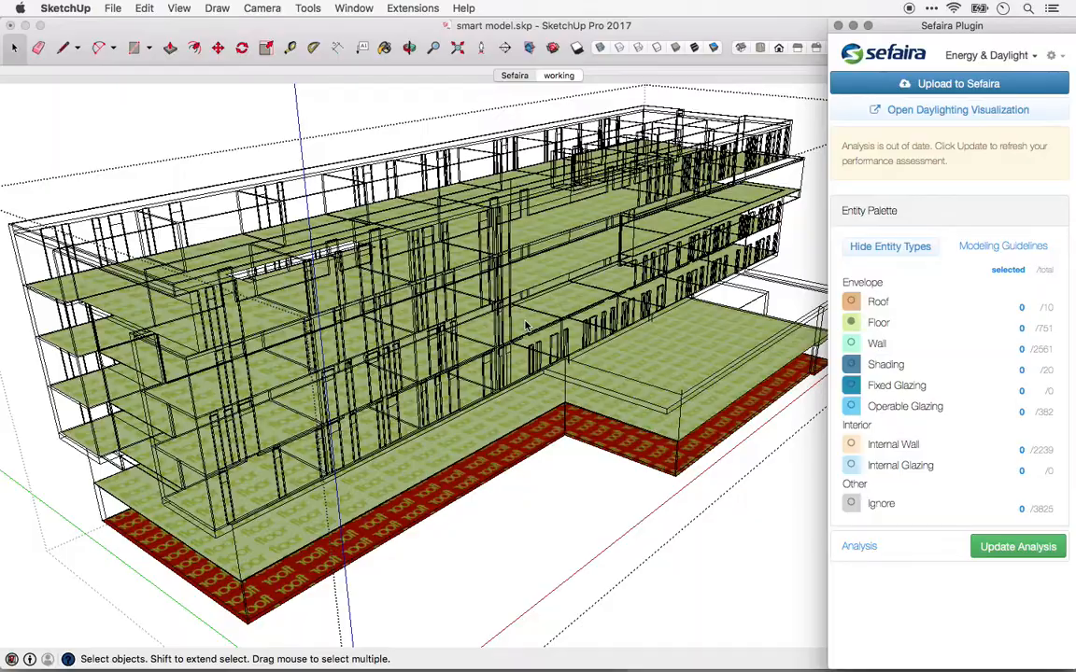
middle_drag(369, 374, 321, 350)
scroll(271, 339, up, 3)
middle_drag(202, 347, 319, 272)
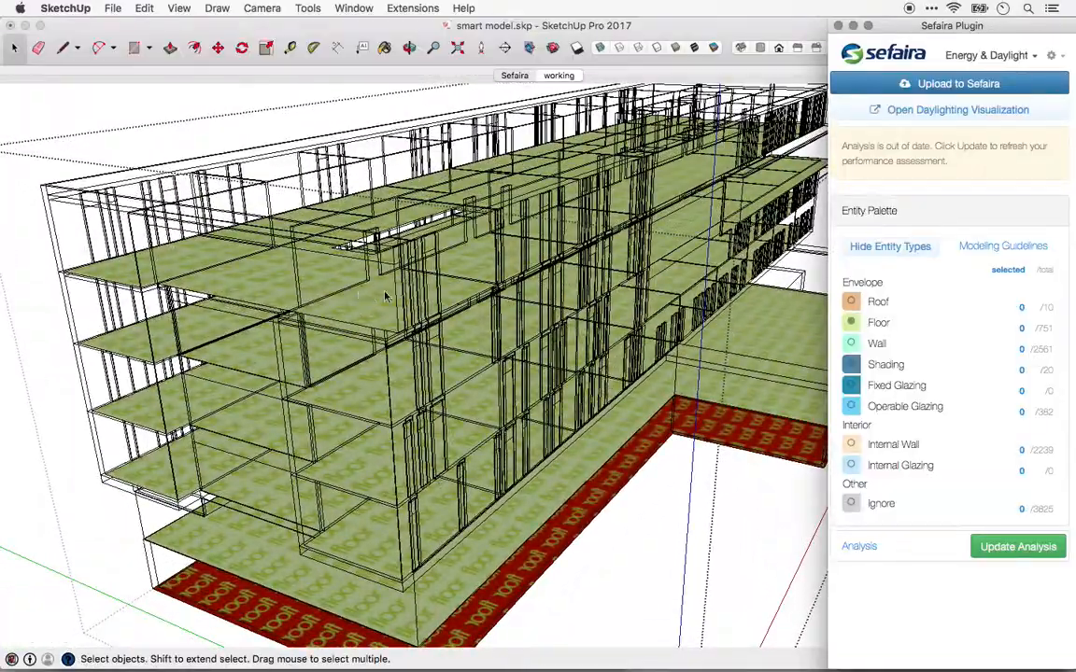
scroll(394, 295, up, 3)
scroll(270, 229, up, 3)
- Open the top level group and select its floor slab to check its Floor entities in the Entity Palette
middle_drag(276, 225, 373, 384)
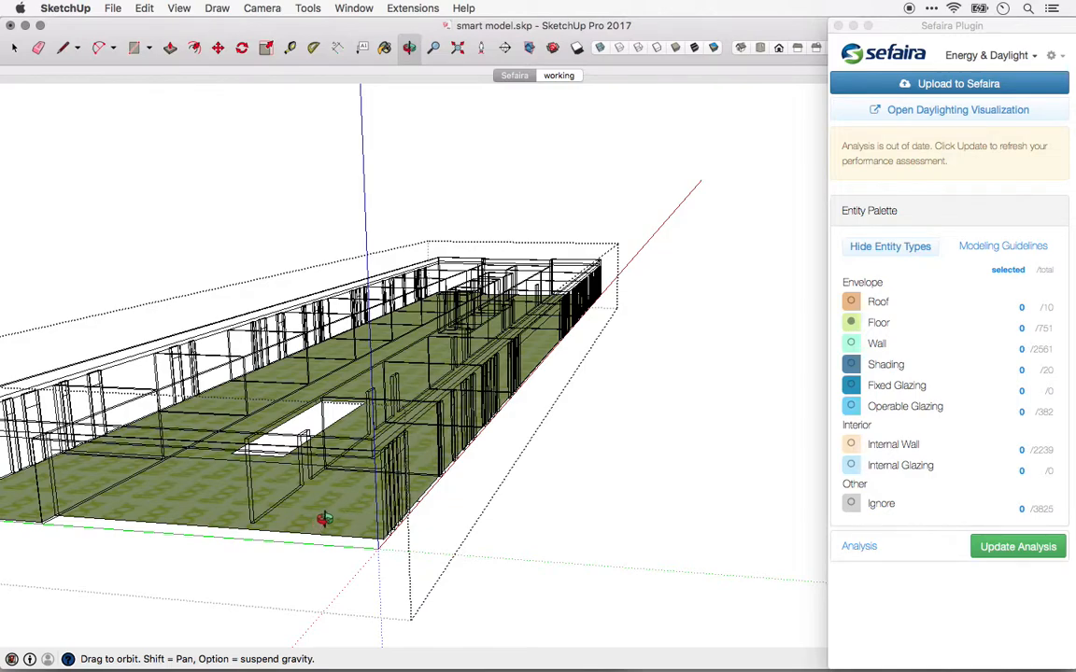
middle_drag(324, 519, 327, 526)
middle_drag(390, 499, 371, 445)
click(381, 443)
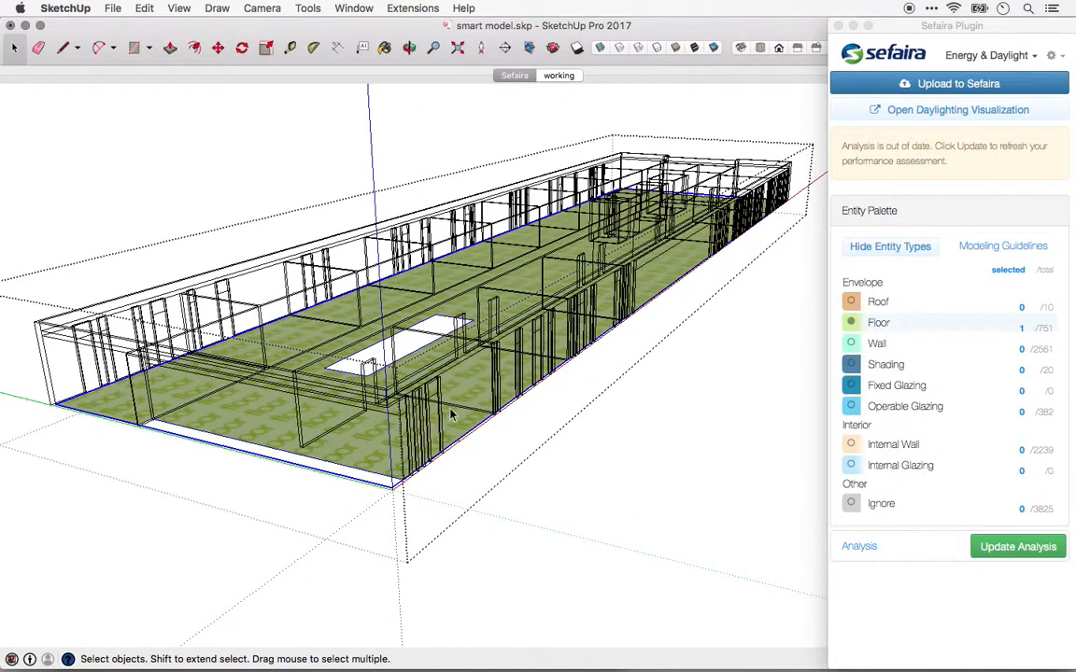
double_click(449, 408)
click(564, 447)
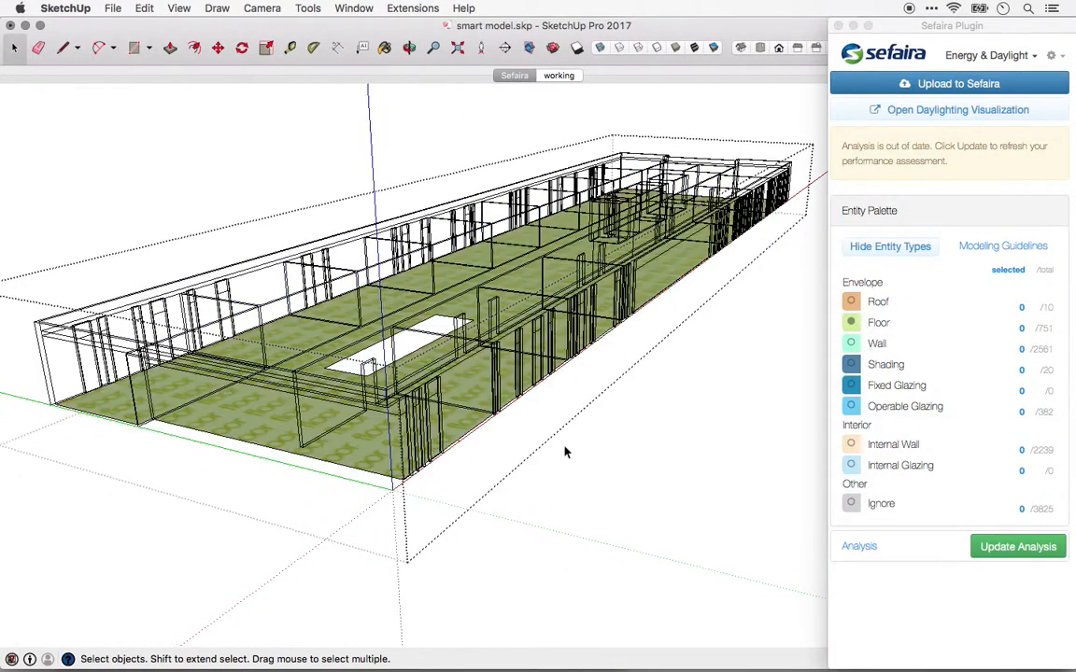
click(501, 362)
double_click(501, 365)
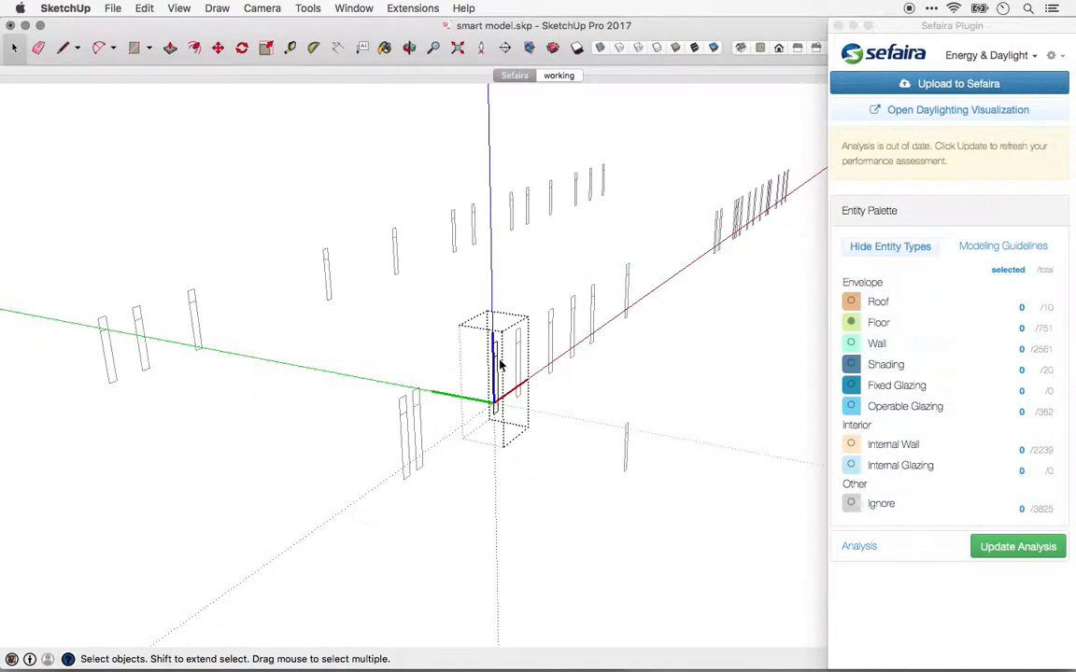
click(540, 399)
click(512, 364)
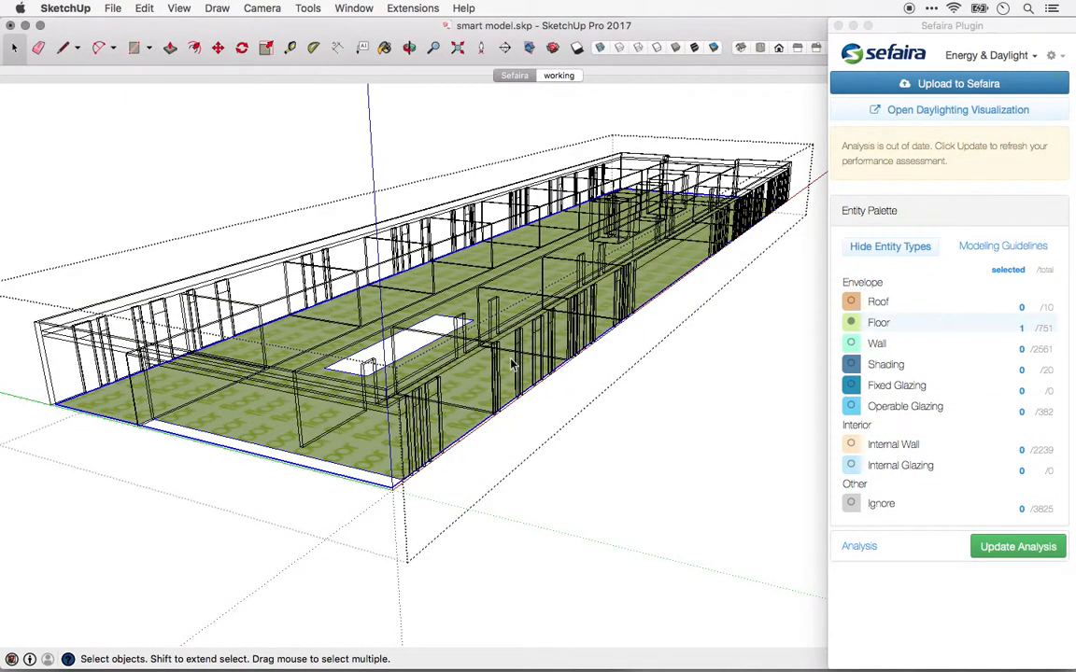
double_click(512, 364)
click(595, 408)
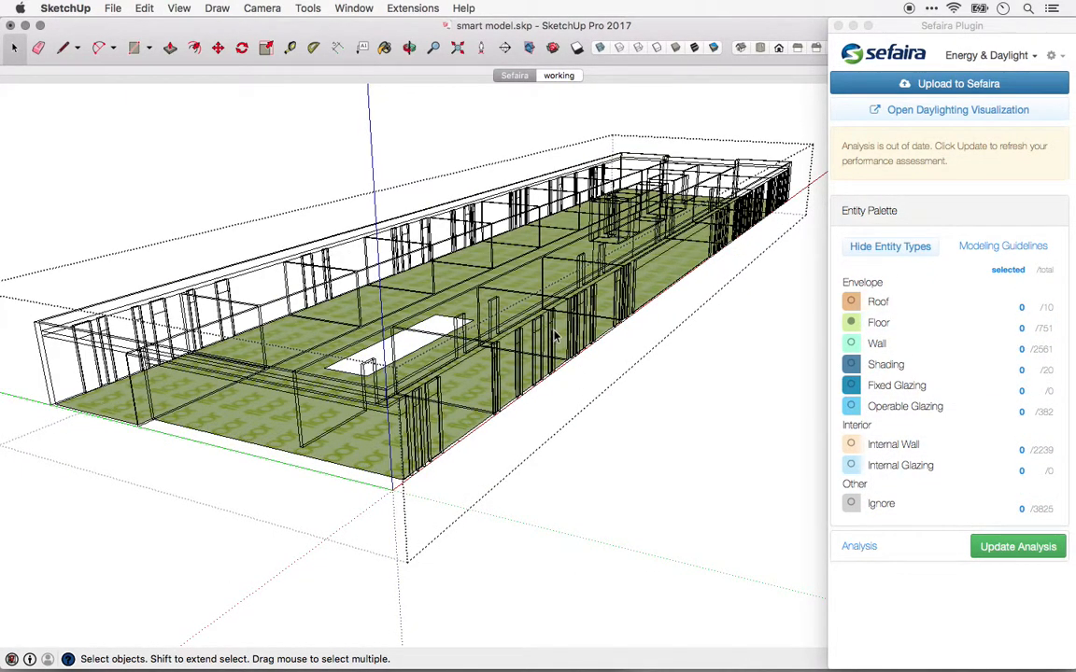
- Open the top level's outer wall group and select all its geometry to check it for Floor entities
click(555, 337)
double_click(555, 337)
middle_drag(558, 337, 550, 381)
scroll(625, 290, up, 5)
scroll(615, 275, down, 2)
scroll(504, 397, down, 2)
middle_drag(455, 410, 597, 308)
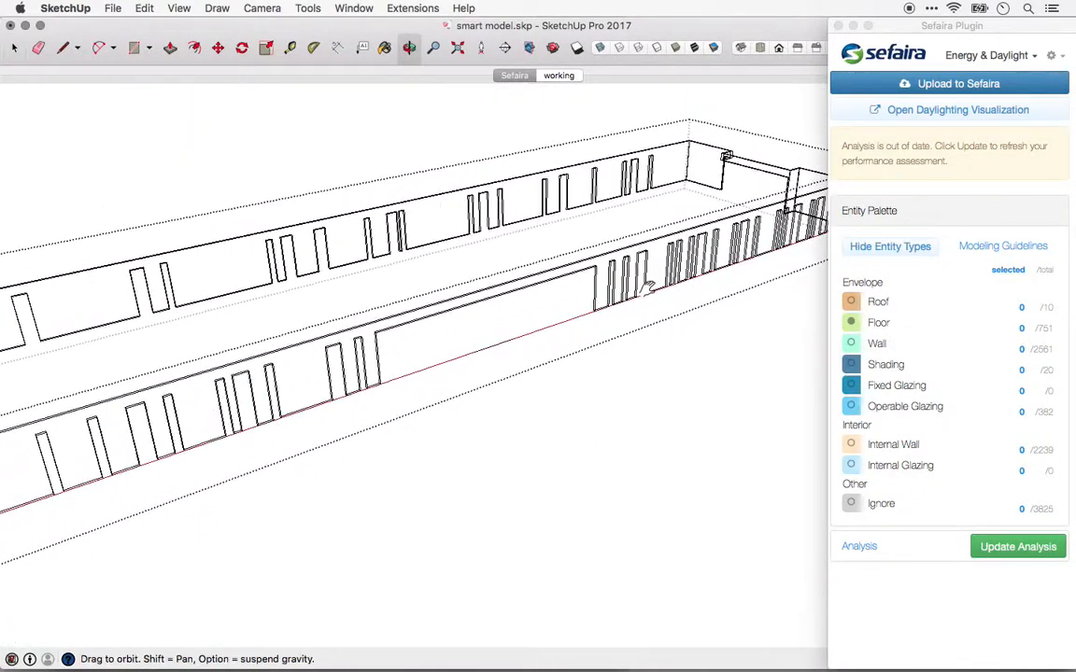
scroll(598, 308, down, 2)
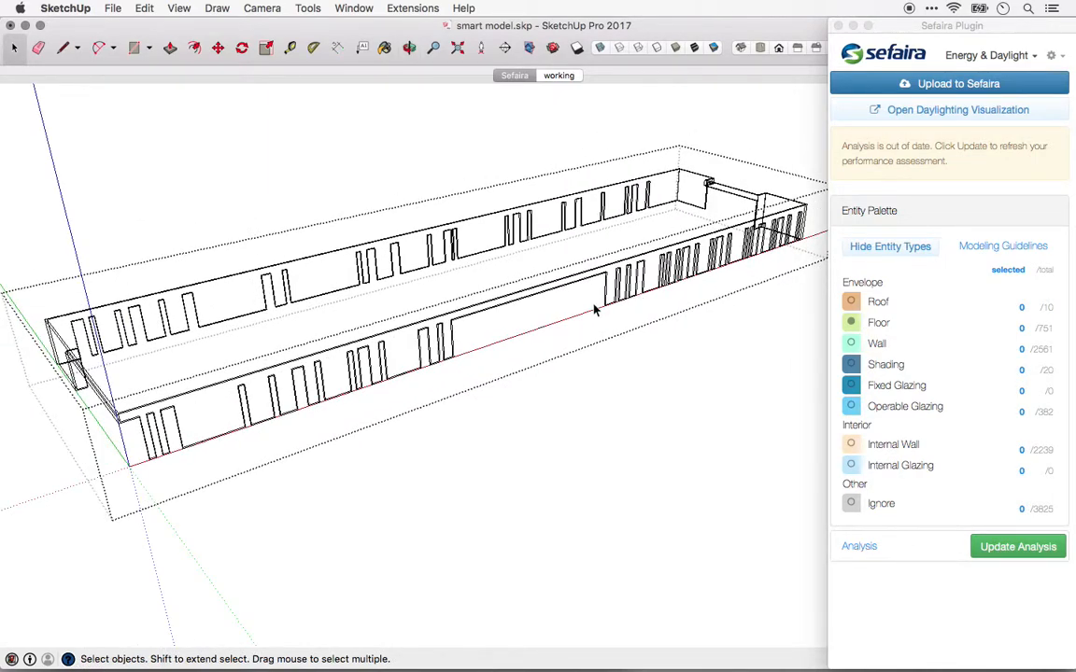
key(super+a)
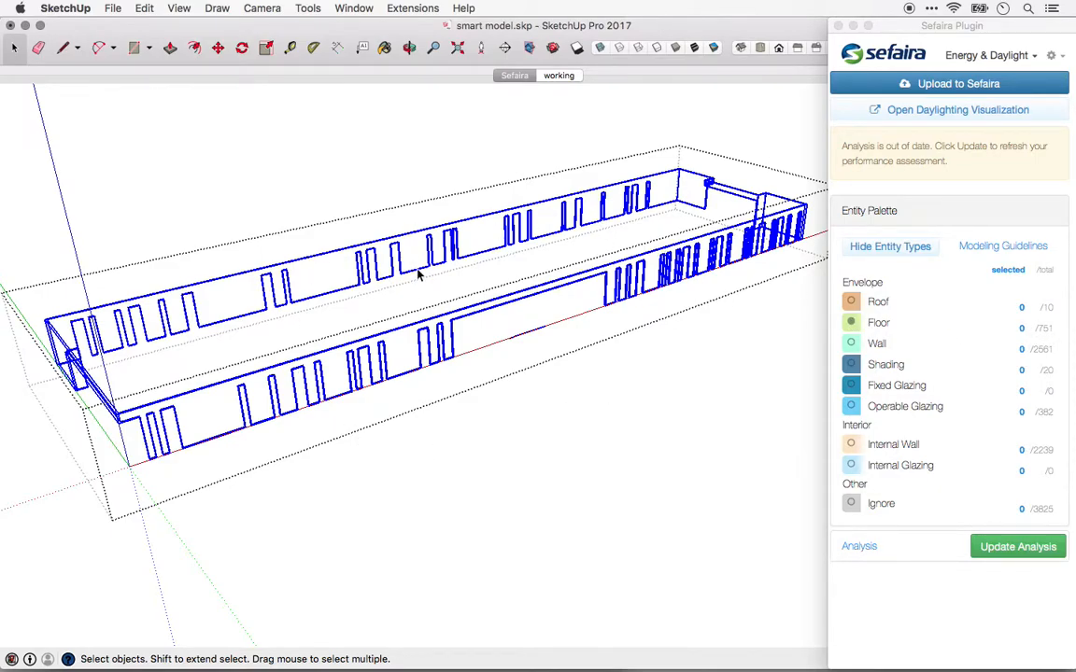
- Open the top level's floor slab group and select its face to check the Floor entity type
mouse_move(380, 441)
middle_down()
mouse_move(400, 383)
mouse_move(429, 402)
middle_up()
double_click(429, 399)
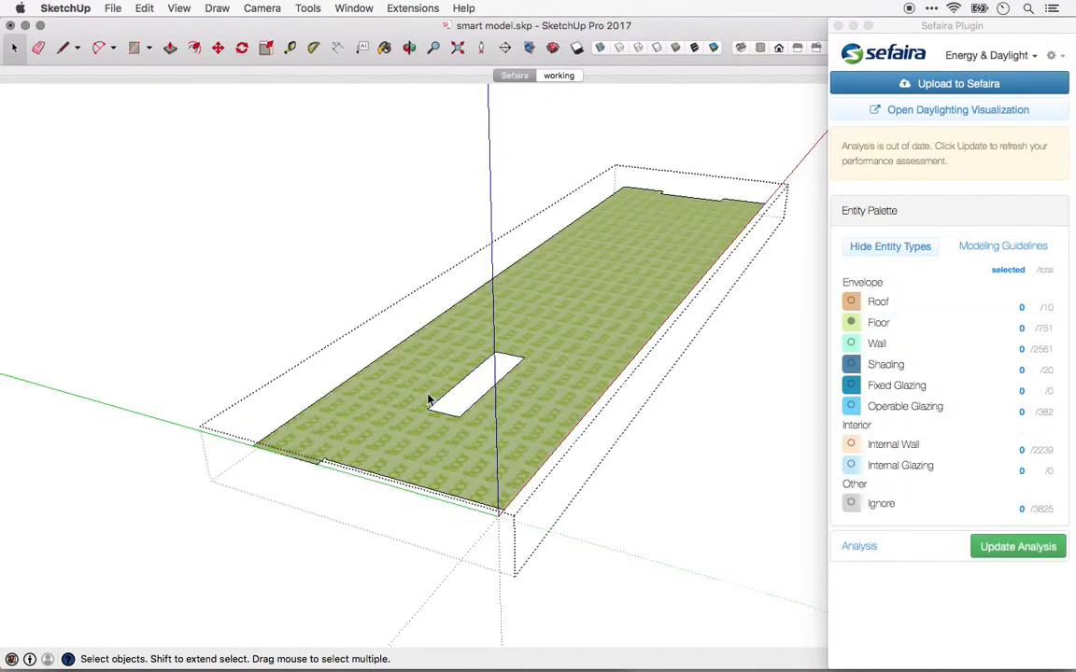
click(462, 306)
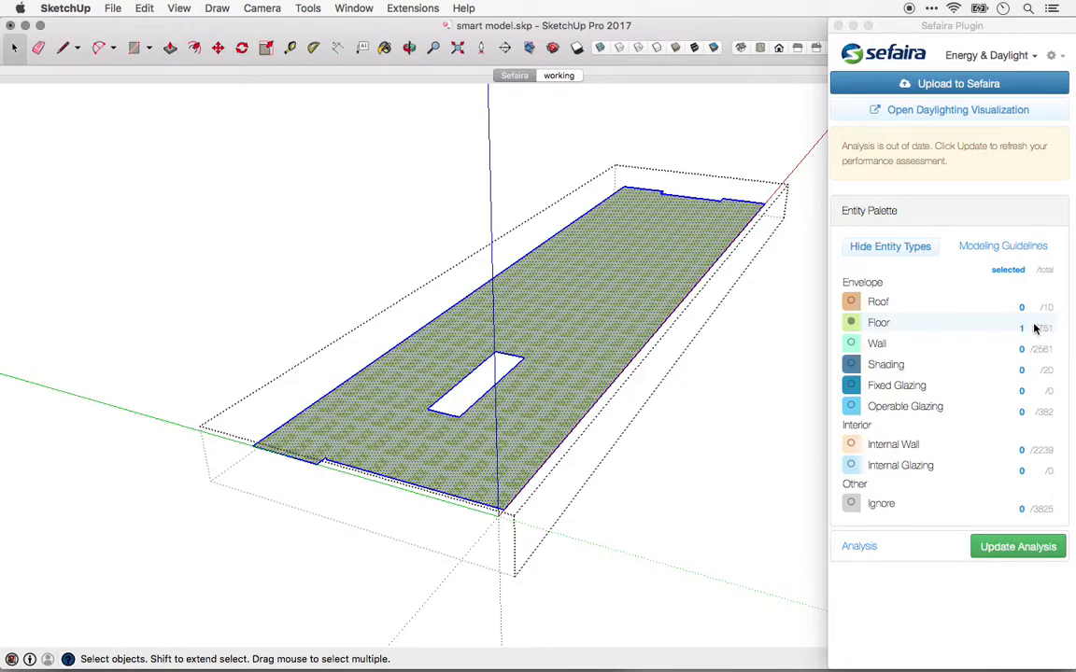
- Close the floor slab and top level groups, and turn off the Floor-only view to display all entity types
click(659, 534)
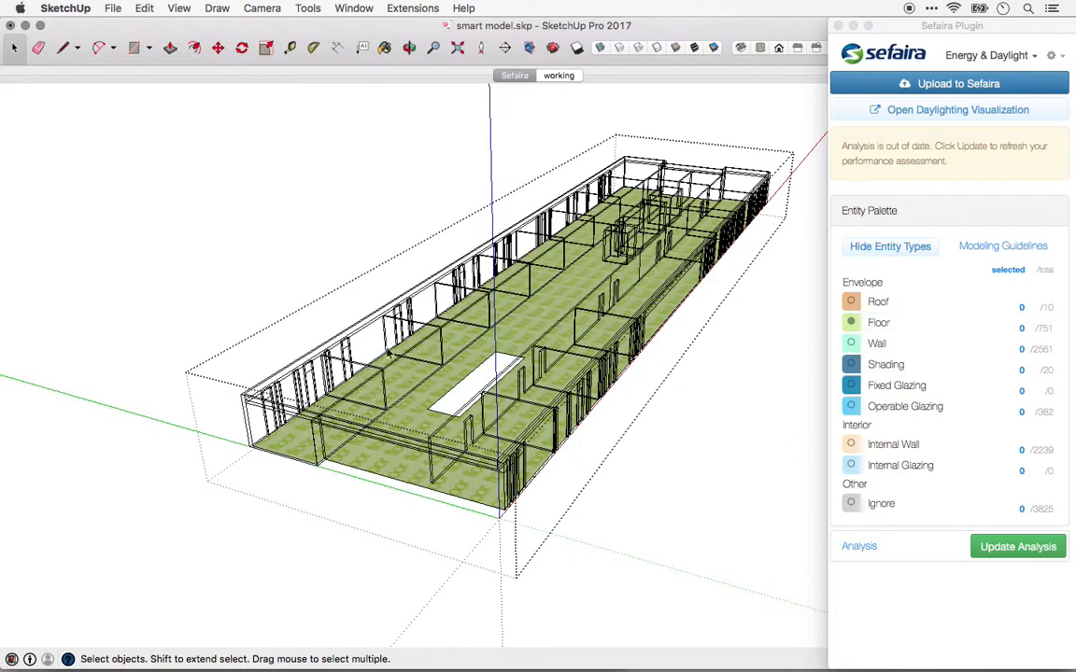
click(217, 274)
click(212, 240)
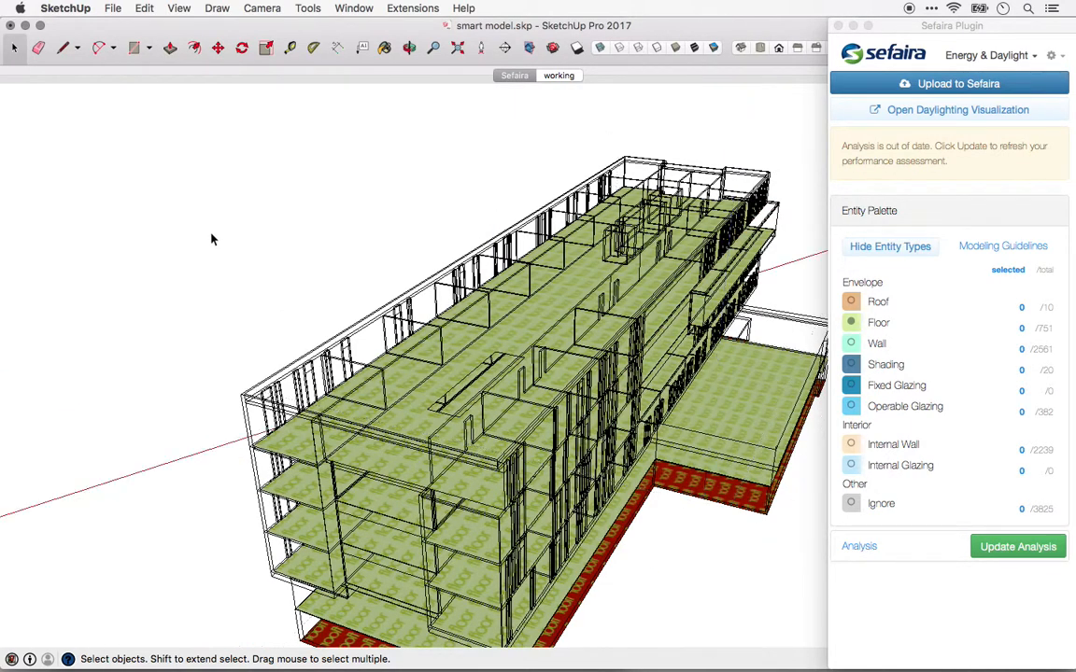
click(854, 327)
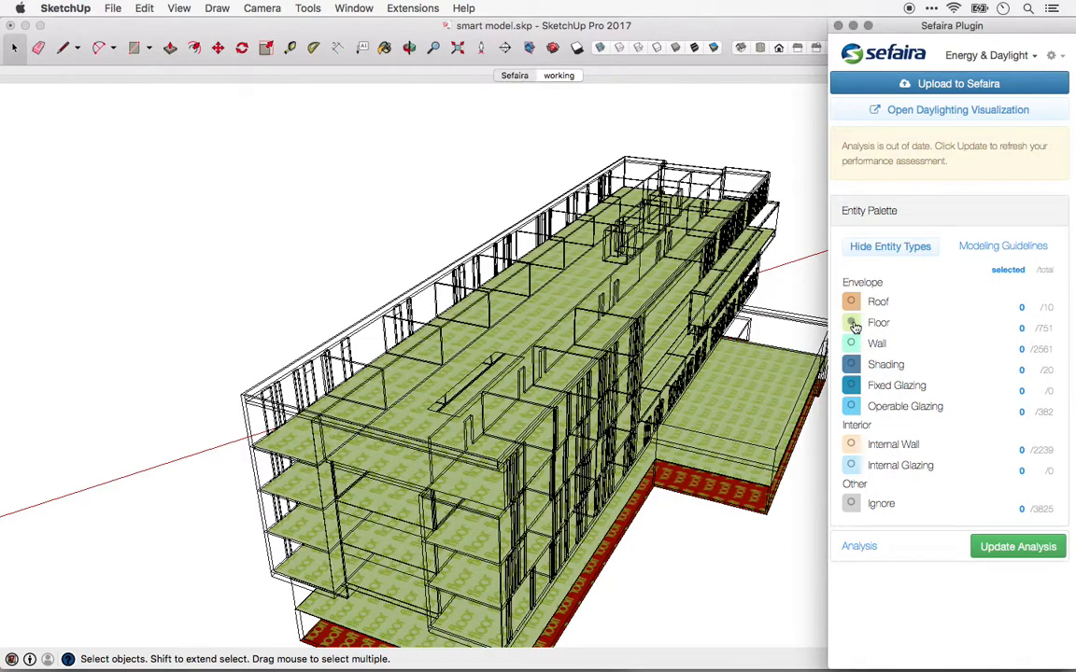
click(853, 327)
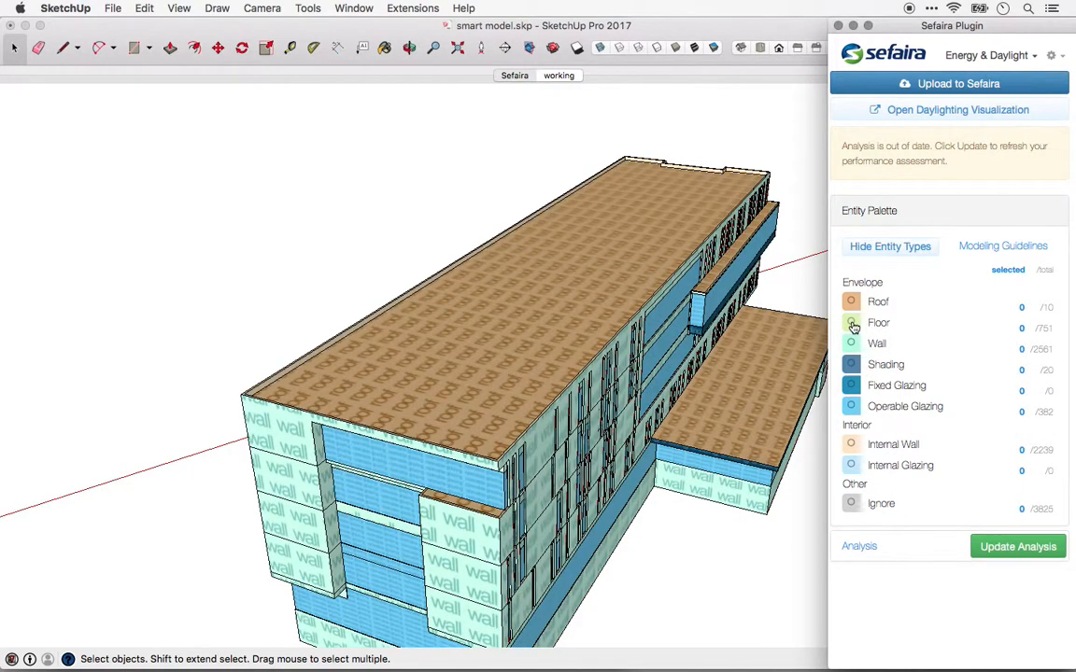
- Examine the entity types on the lower wing's projecting roof, its edge and its underside
middle_drag(573, 357, 459, 326)
scroll(617, 407, up, 5)
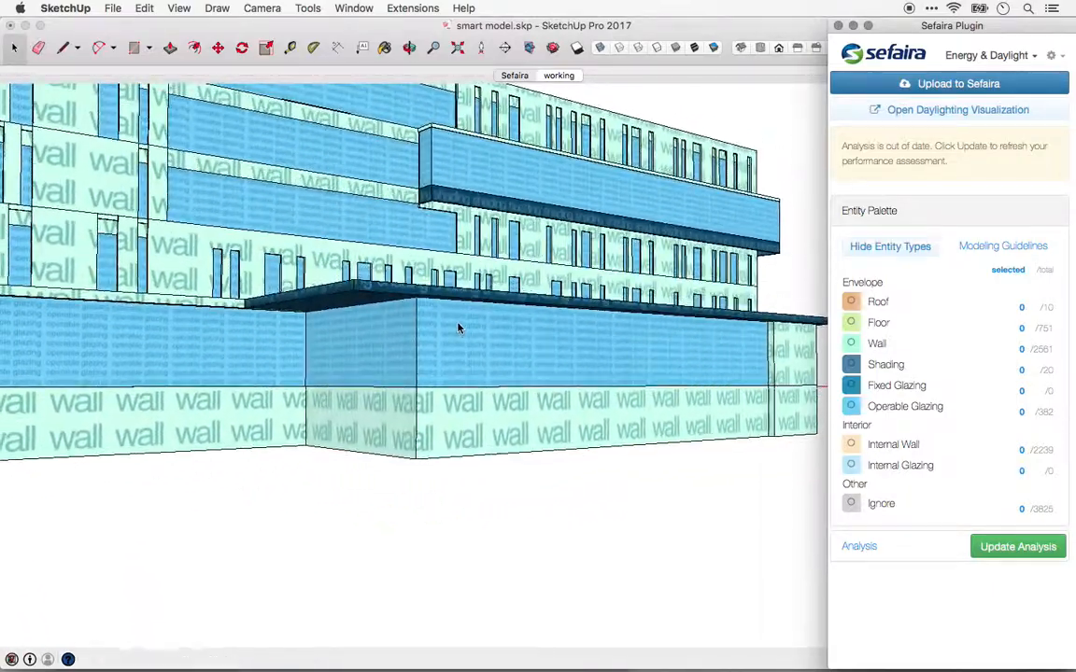
scroll(404, 288, up, 3)
middle_drag(404, 288, 436, 485)
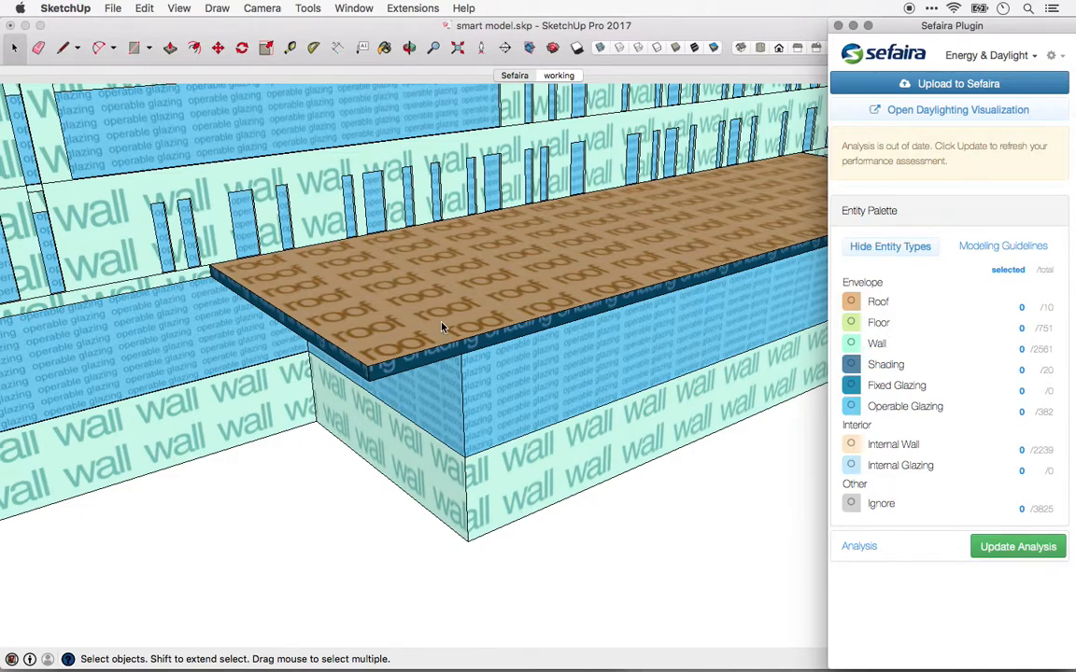
- Open the lower wing's projecting roof group and select its top face
scroll(411, 318, up, 2)
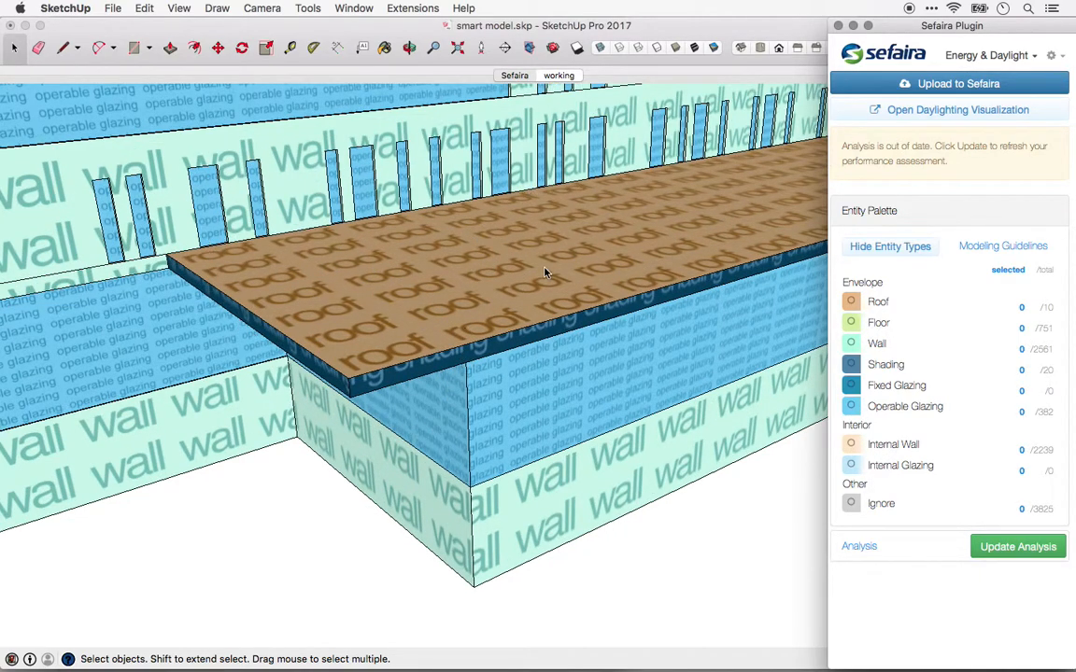
mouse_move(514, 285)
middle_down()
mouse_move(483, 275)
mouse_move(534, 282)
mouse_move(521, 270)
middle_up()
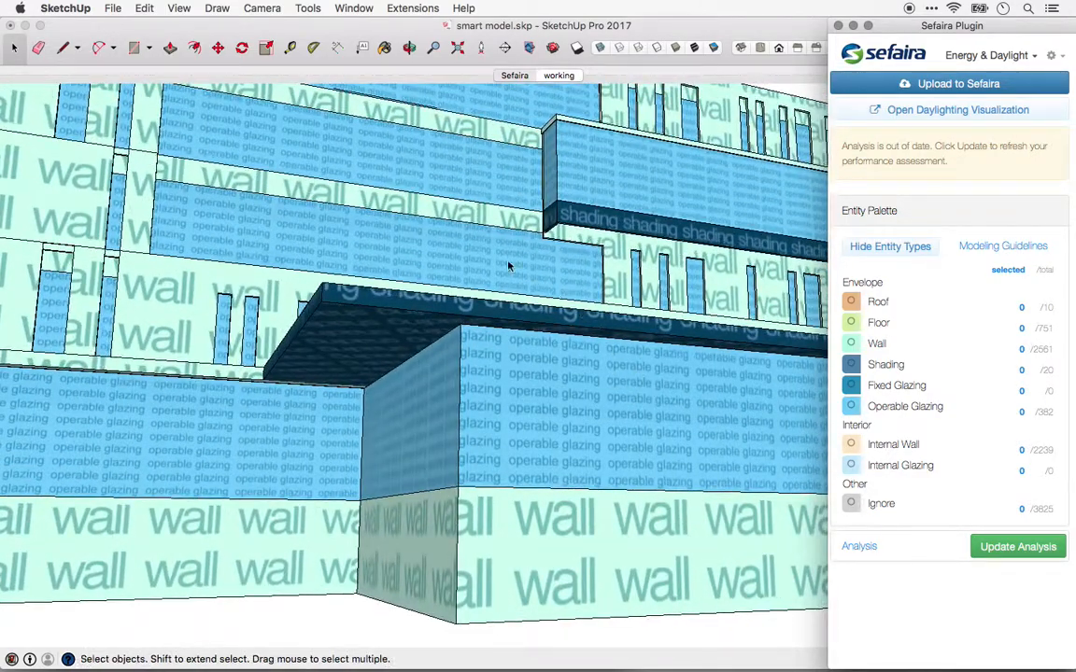
middle_drag(504, 344, 563, 578)
scroll(342, 364, down, 4)
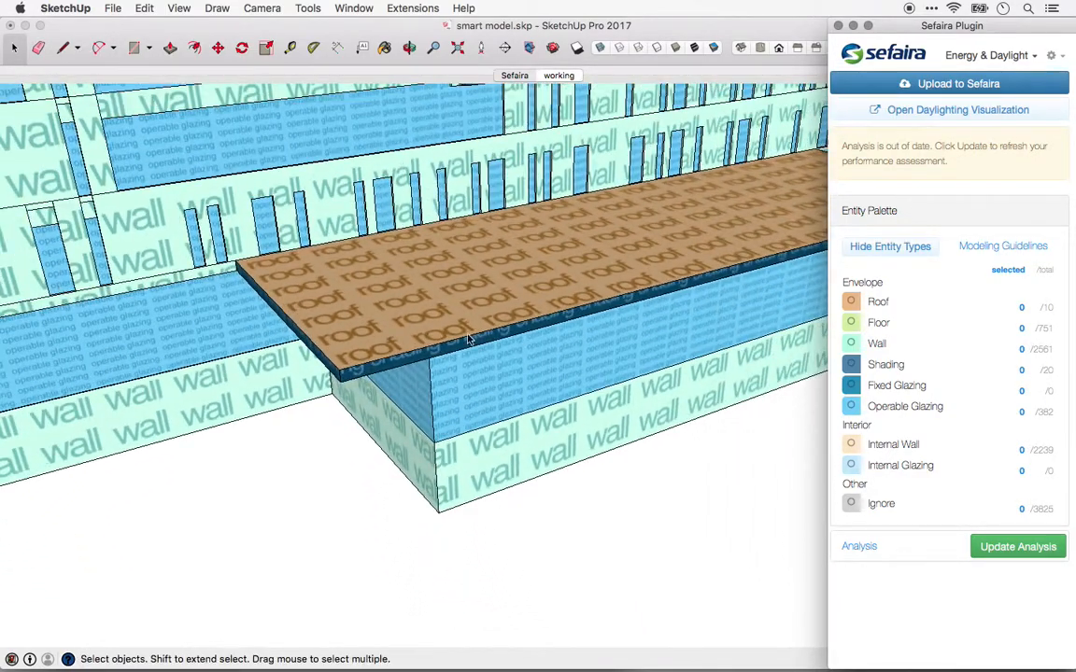
shift+middle_drag(469, 334, 411, 338)
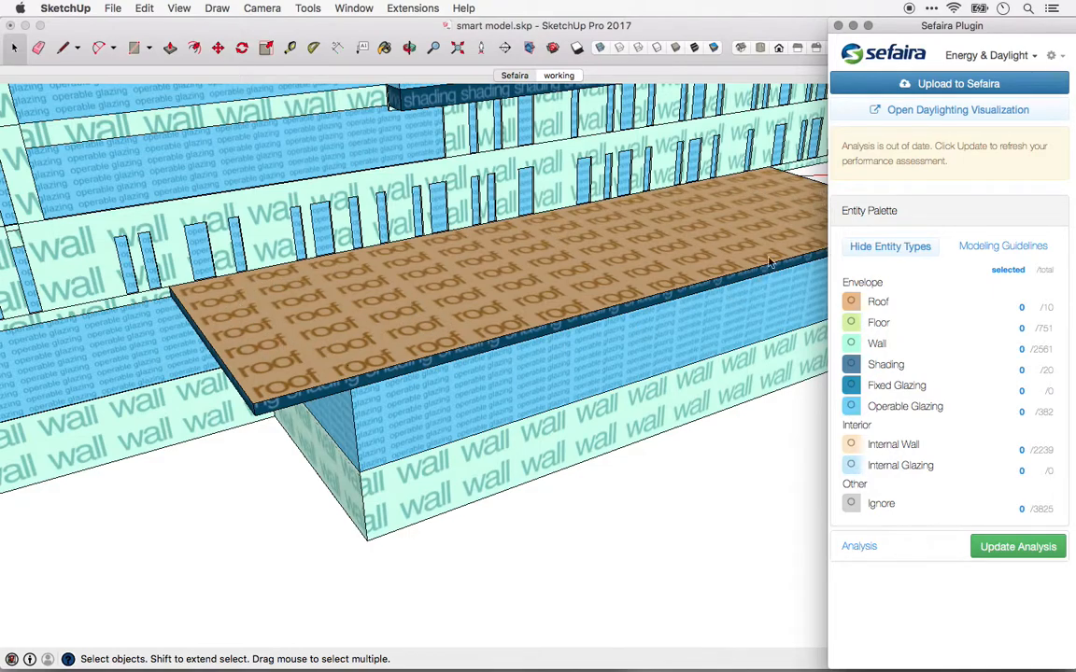
middle_drag(312, 287, 449, 391)
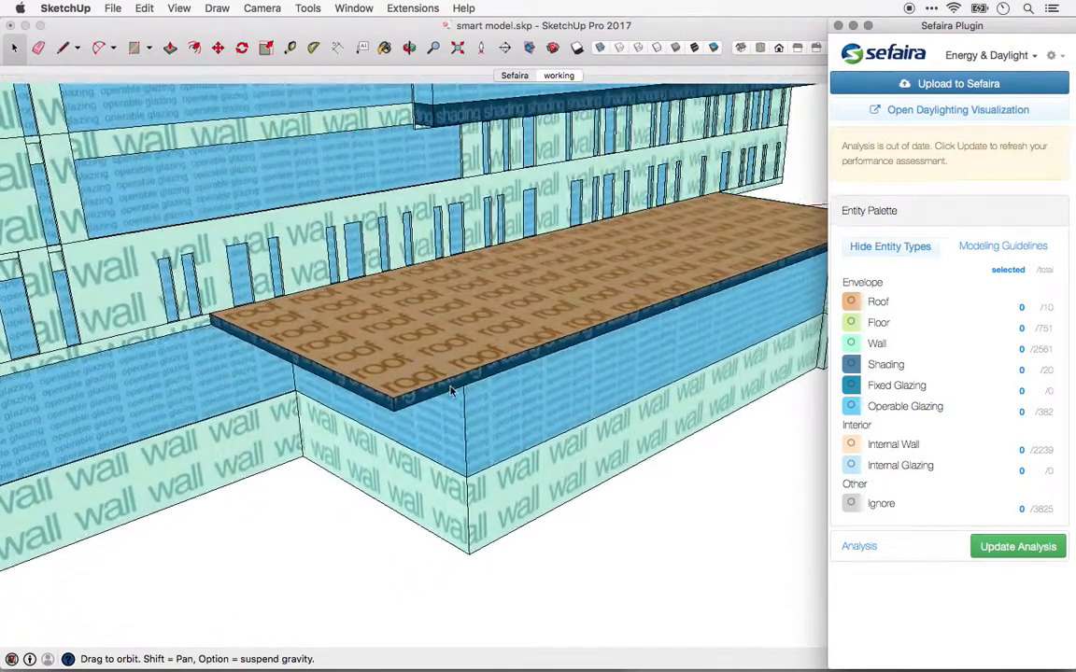
middle_drag(427, 329, 348, 456)
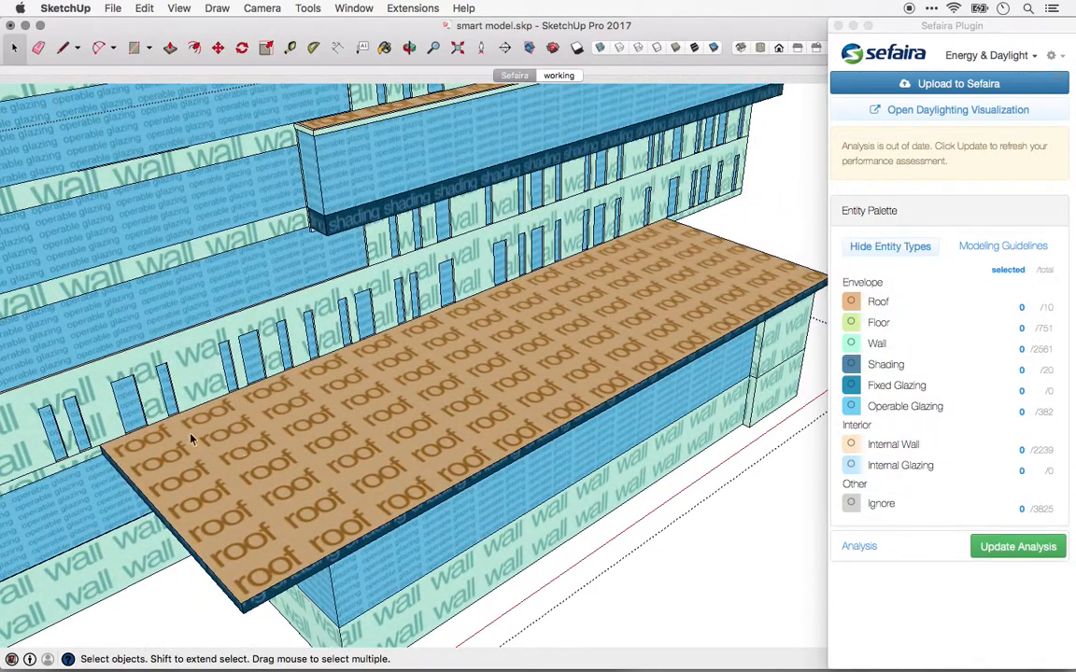
double_click(382, 464)
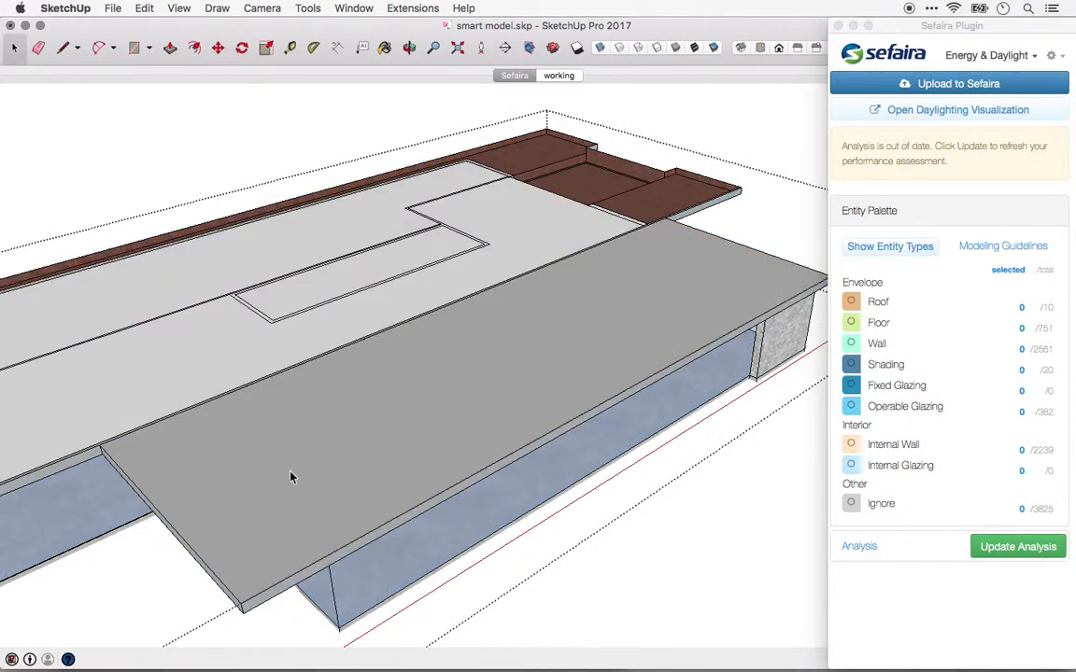
click(317, 466)
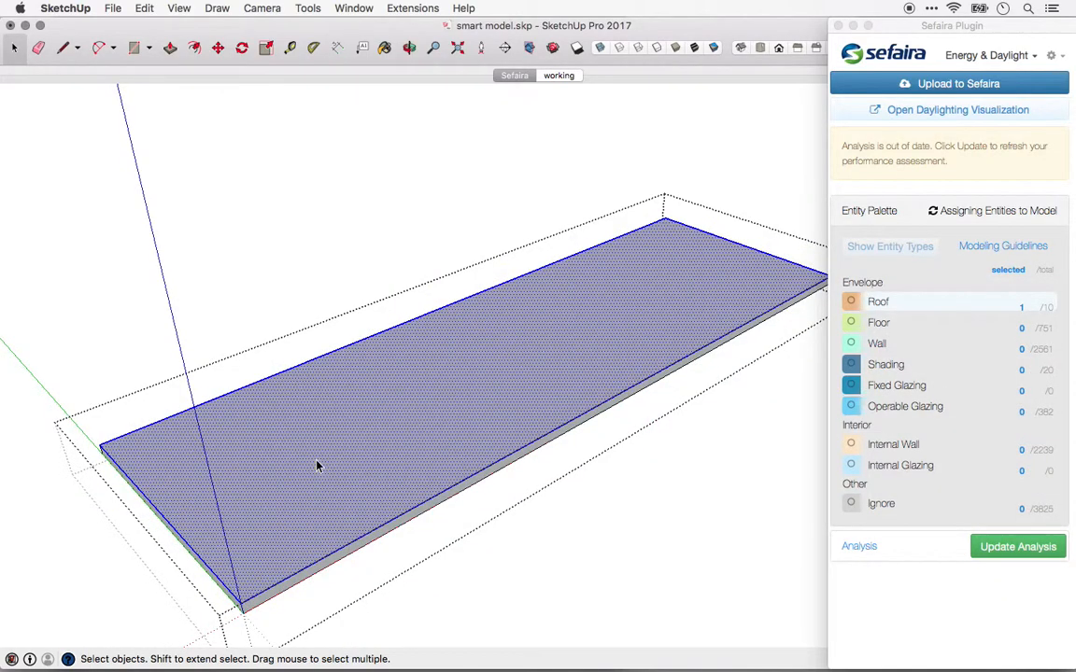
- Draw two connected lines across the roof's top face to separate the L-shaped overhang from the area above the interior
key(l)
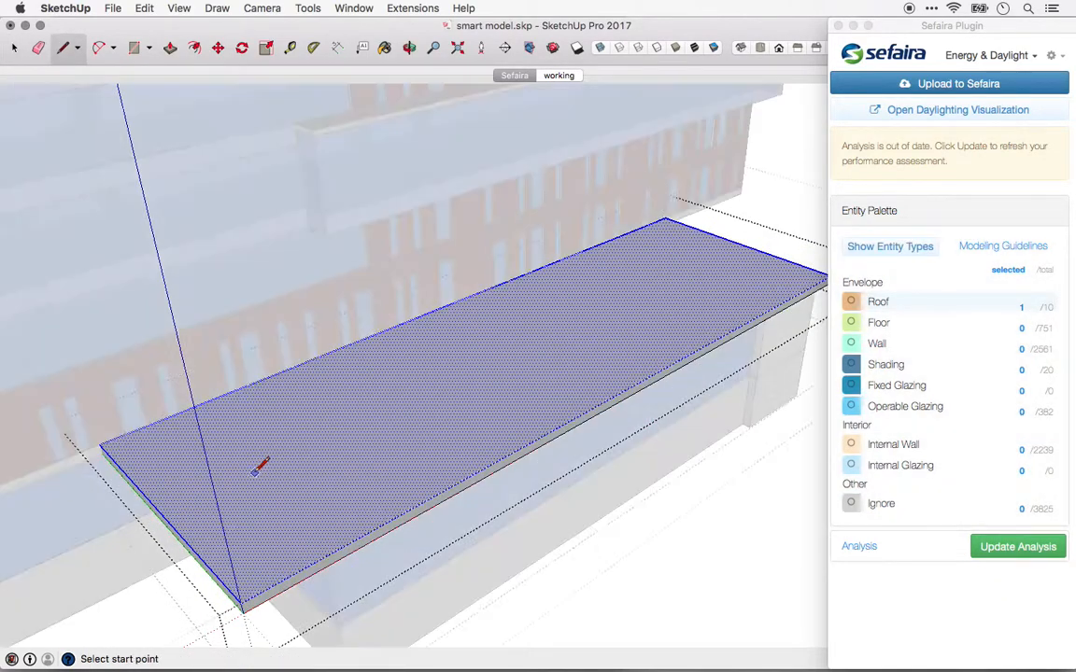
click(186, 410)
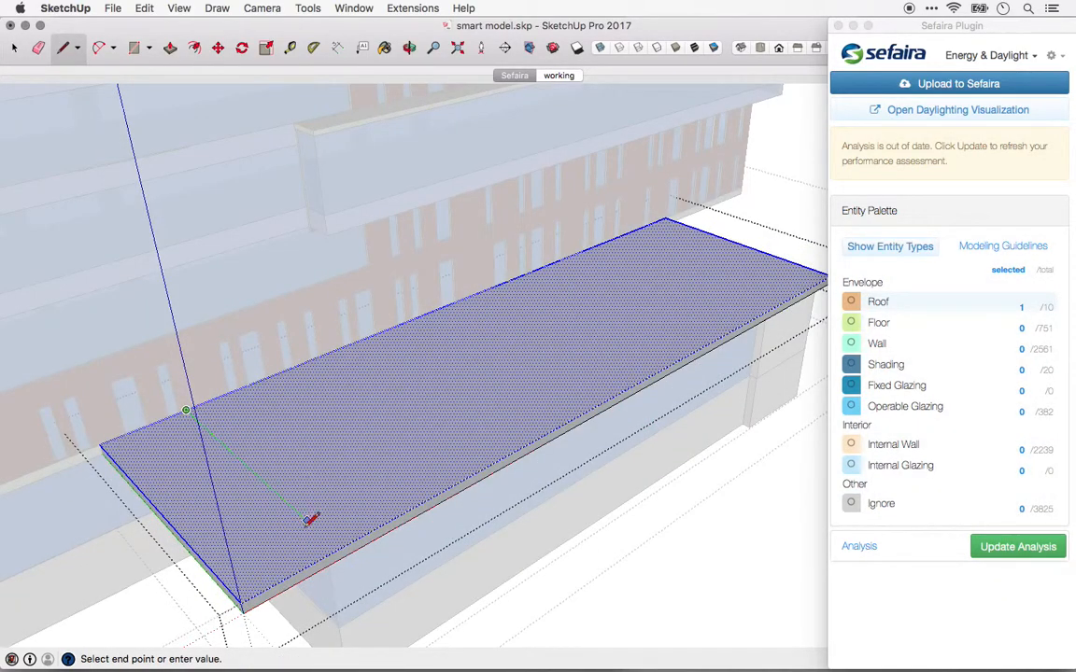
click(323, 536)
click(821, 270)
key(space)
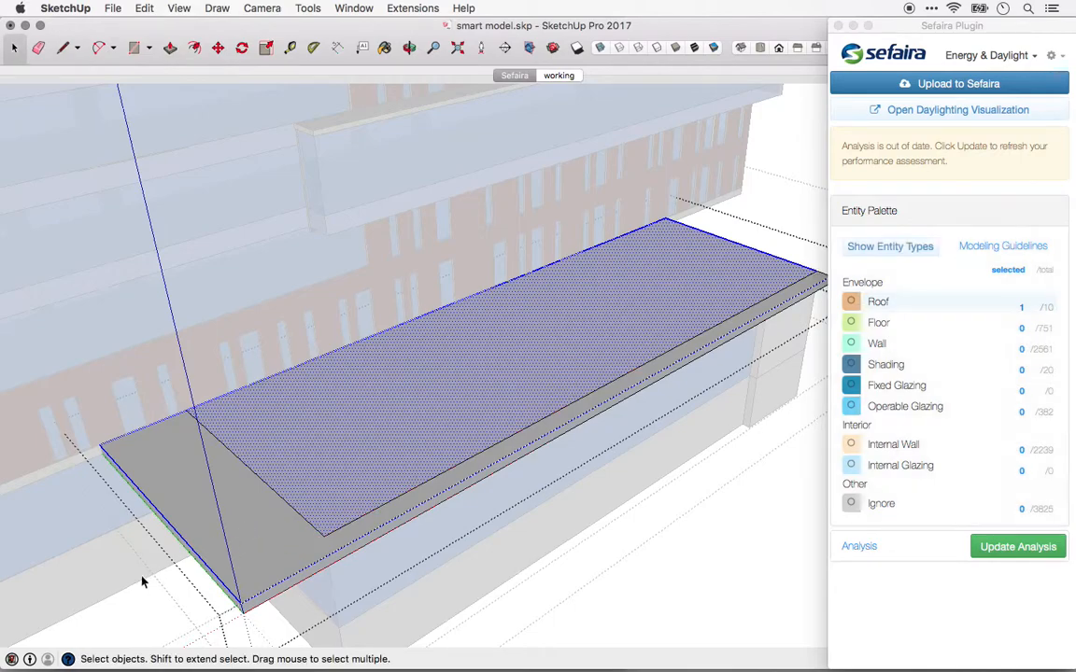
- Tag the L-shaped overhang face as shading, leave the roof group and show the entity types on the whole model
click(190, 498)
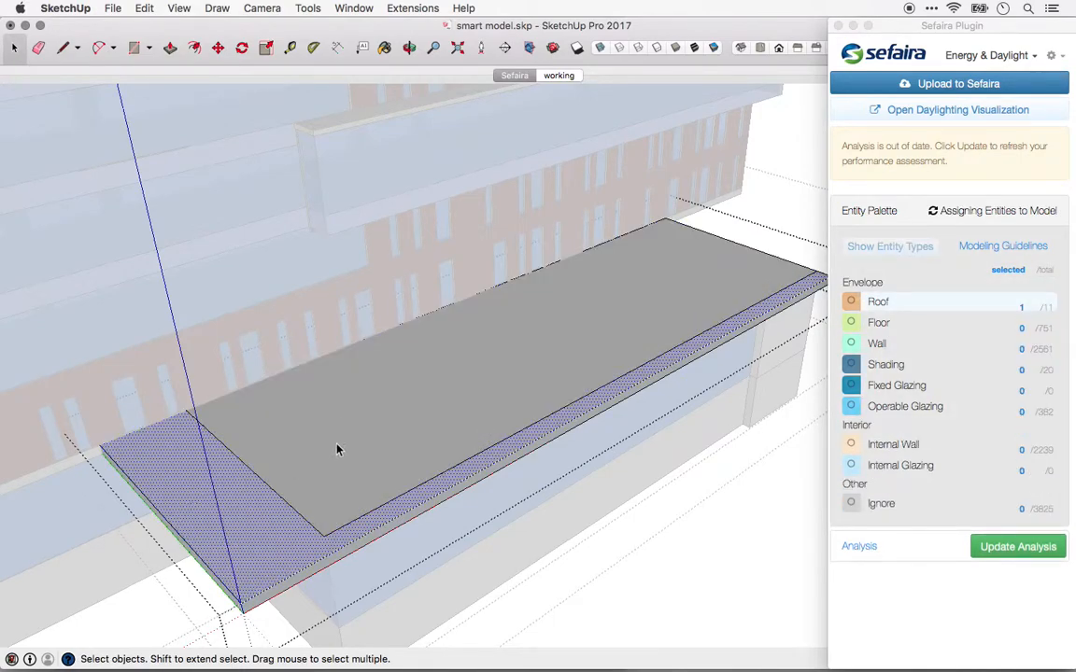
right_click(188, 428)
mouse_move(238, 653)
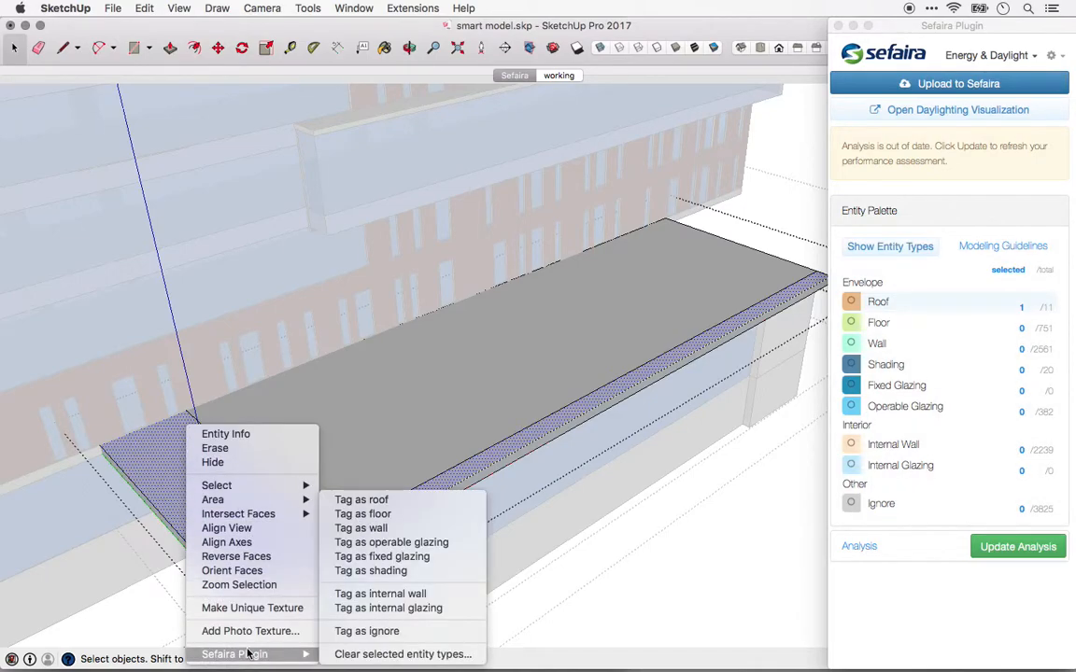
click(366, 570)
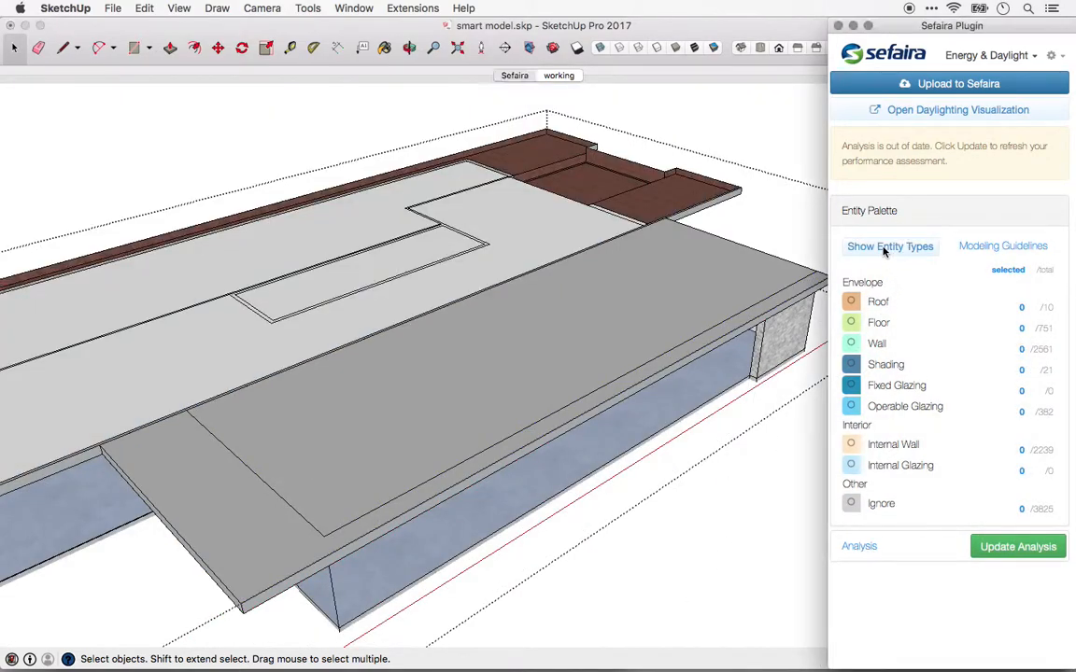
click(886, 247)
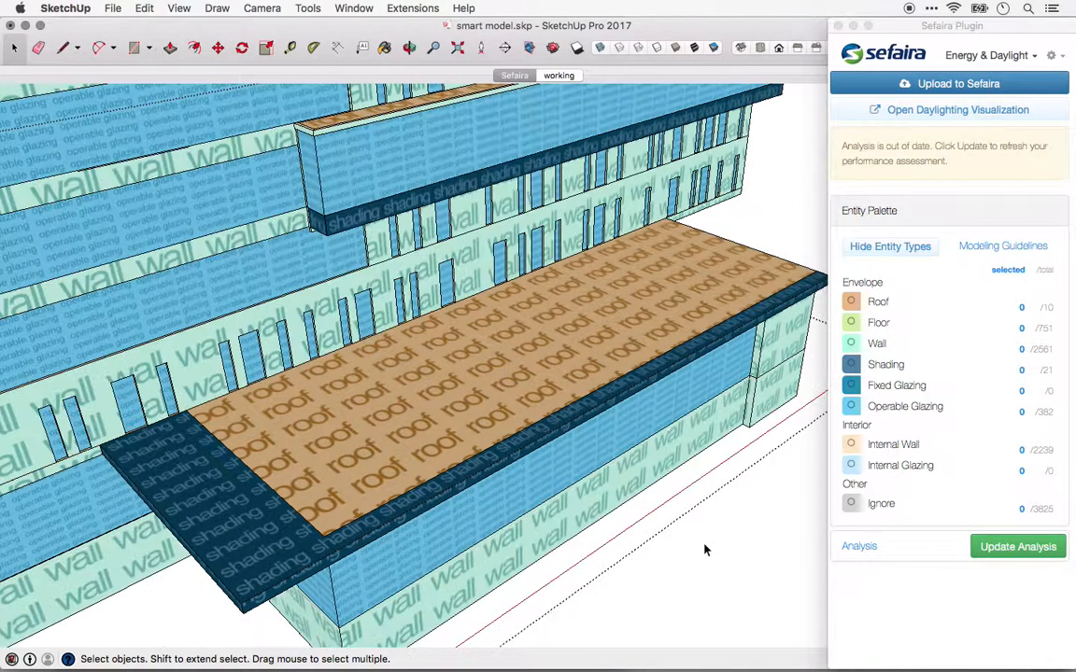
- Examine the lower wing's shading overhang against the remaining roof face
mouse_move(705, 551)
middle_down()
mouse_move(550, 480)
mouse_move(421, 337)
mouse_move(614, 422)
mouse_move(437, 428)
mouse_move(457, 480)
mouse_move(413, 425)
mouse_move(327, 464)
middle_up()
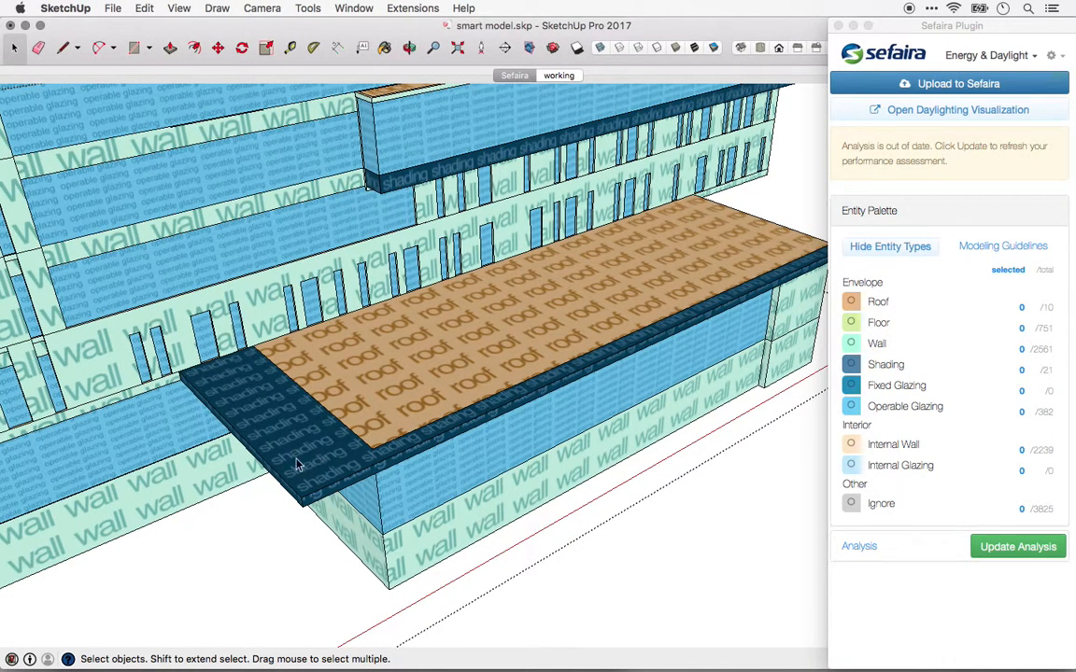
mouse_move(355, 504)
middle_down()
mouse_move(239, 371)
mouse_move(257, 356)
mouse_move(303, 420)
mouse_move(418, 130)
mouse_move(428, 271)
mouse_move(383, 411)
mouse_move(364, 433)
mouse_move(247, 468)
mouse_move(213, 462)
middle_up()
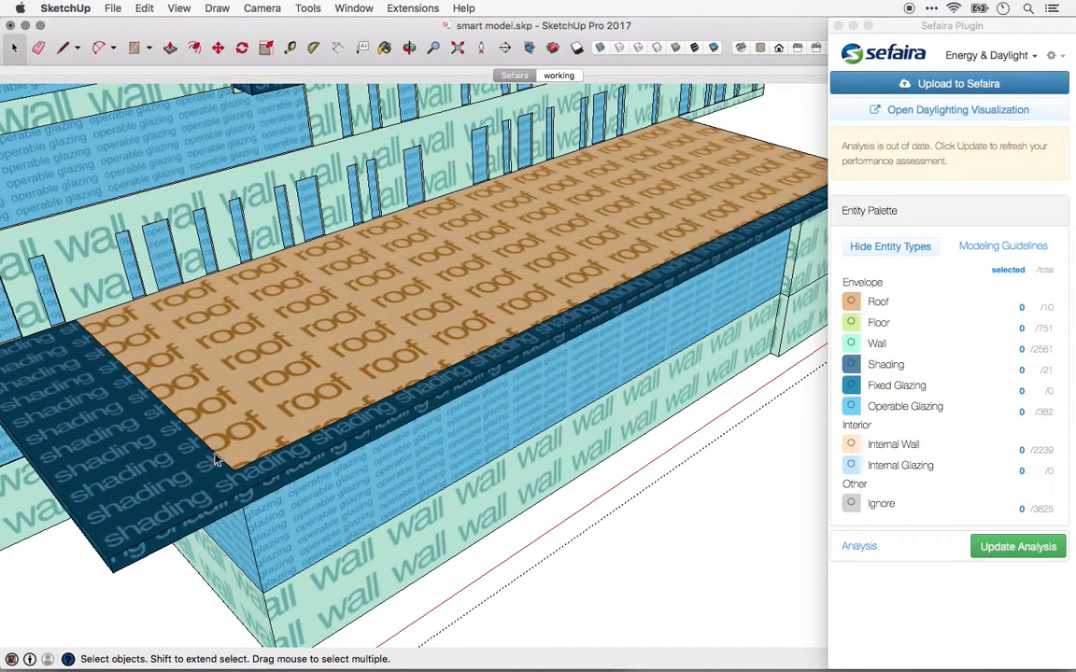
scroll(238, 462, down, 5)
middle_drag(238, 462, 303, 376)
- Examine the shading band along the base of the projecting glazed volume on the upper facade
scroll(304, 373, up, 10)
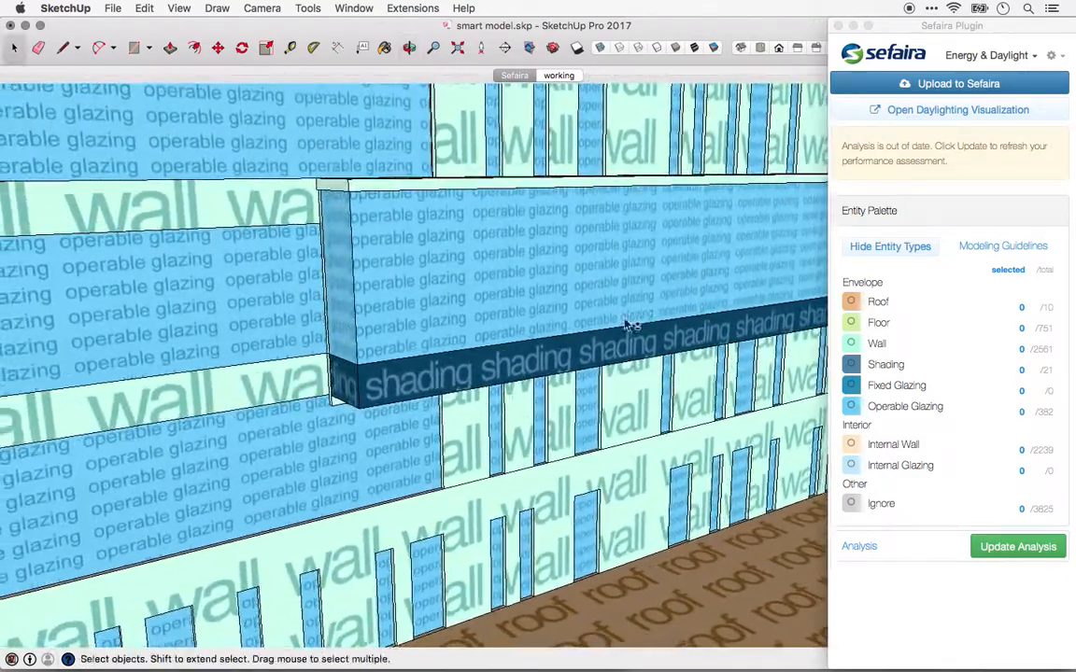
scroll(487, 353, up, 2)
middle_drag(488, 353, 577, 480)
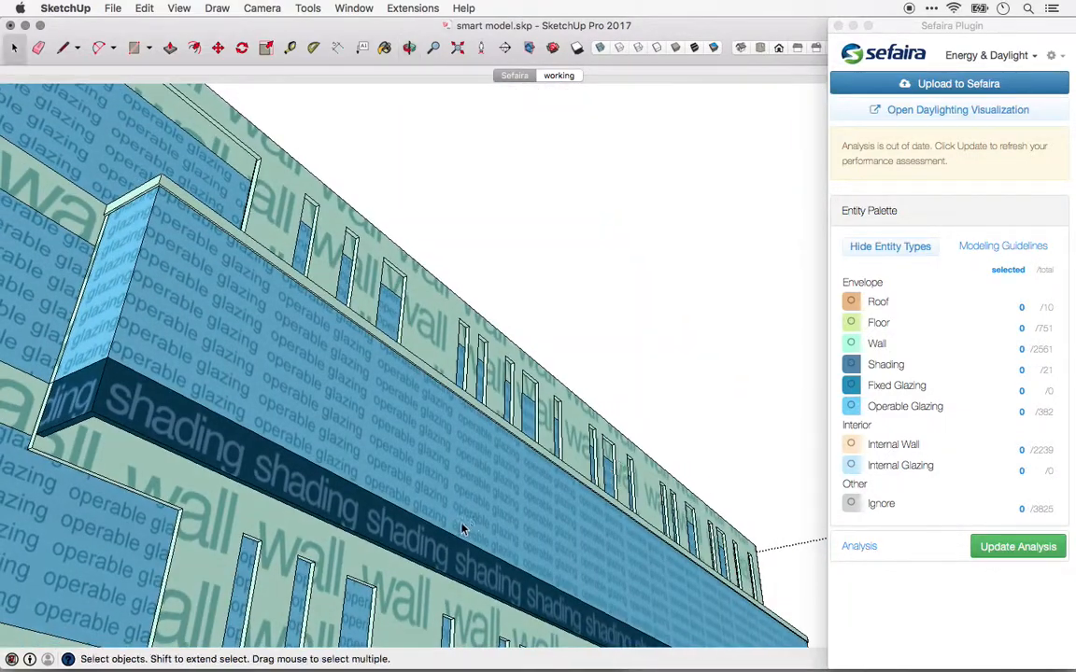
scroll(362, 529, up, 3)
mouse_move(363, 529)
middle_down()
mouse_move(463, 511)
mouse_move(402, 507)
mouse_move(293, 411)
middle_up()
mouse_move(278, 455)
middle_down()
mouse_move(285, 448)
mouse_move(264, 492)
mouse_move(223, 356)
middle_up()
mouse_move(227, 299)
middle_down()
mouse_move(252, 328)
mouse_move(240, 331)
mouse_move(205, 496)
mouse_move(221, 456)
mouse_move(152, 492)
middle_up()
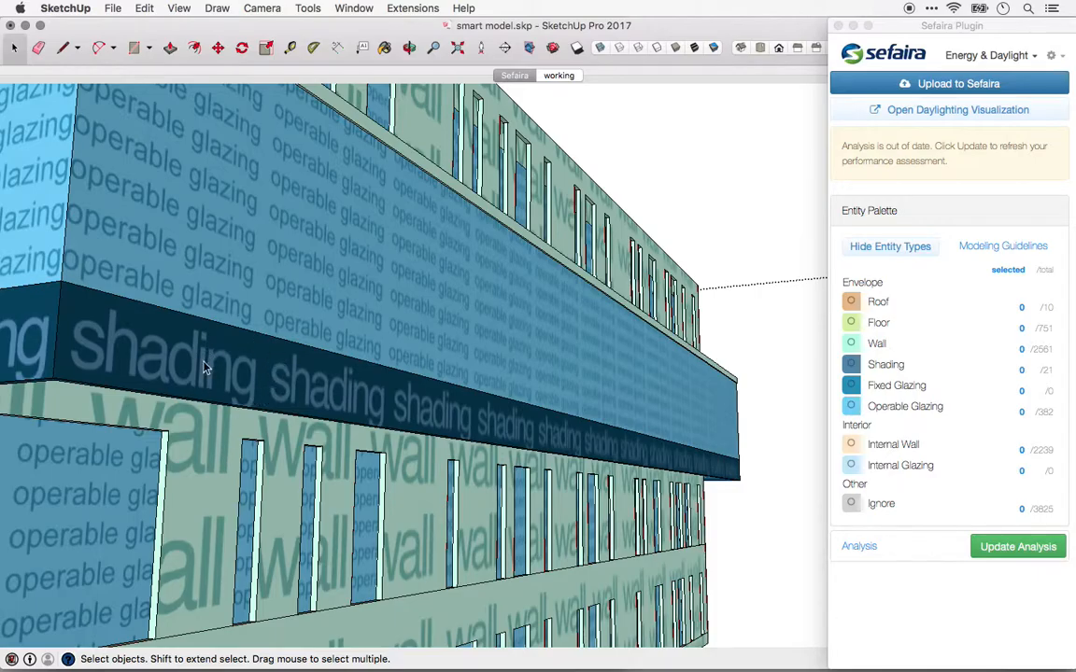
middle_drag(288, 367, 170, 428)
scroll(170, 428, down, 5)
middle_drag(619, 367, 624, 336)
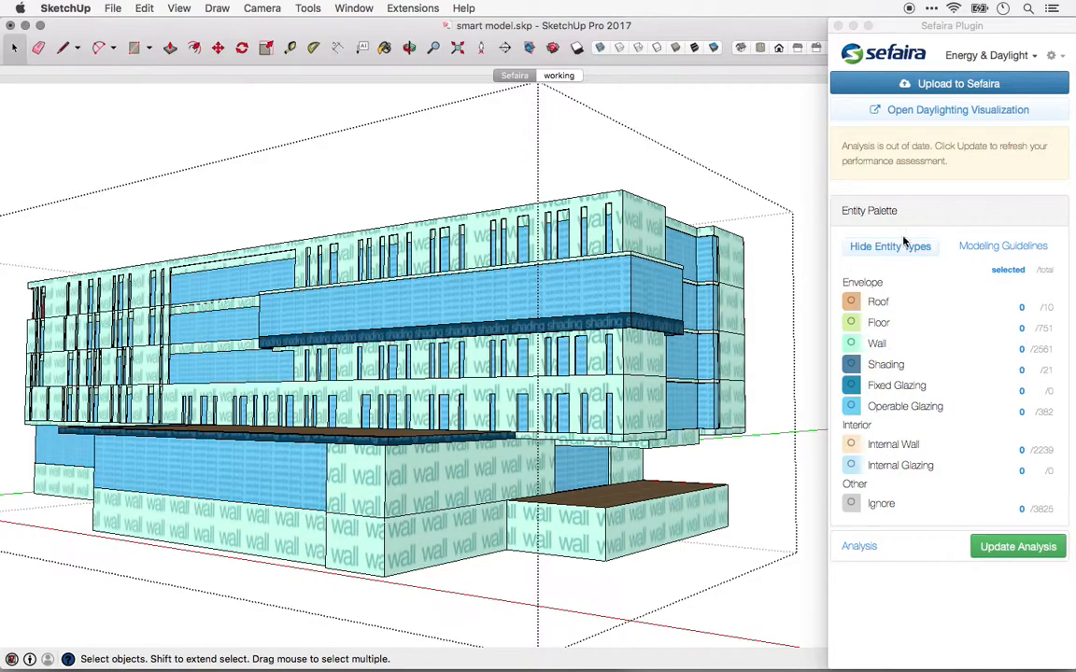
- Hide the entity types and turn on the OB_DETAIL-COLUMN layer to view the building's columns
click(876, 252)
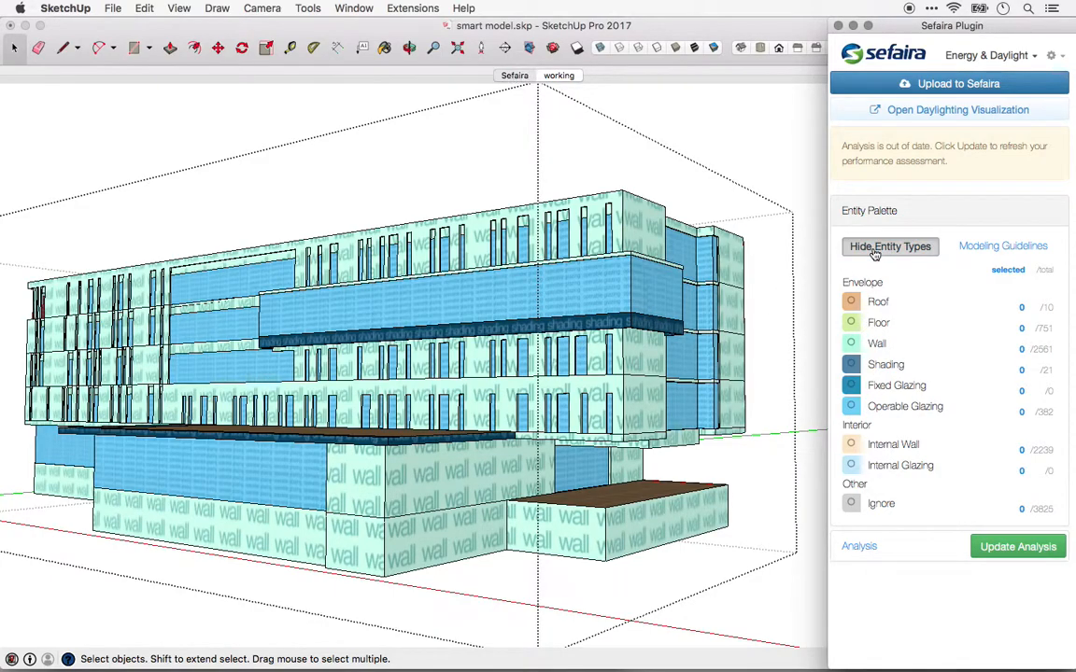
middle_drag(774, 453, 754, 409)
middle_drag(659, 366, 592, 322)
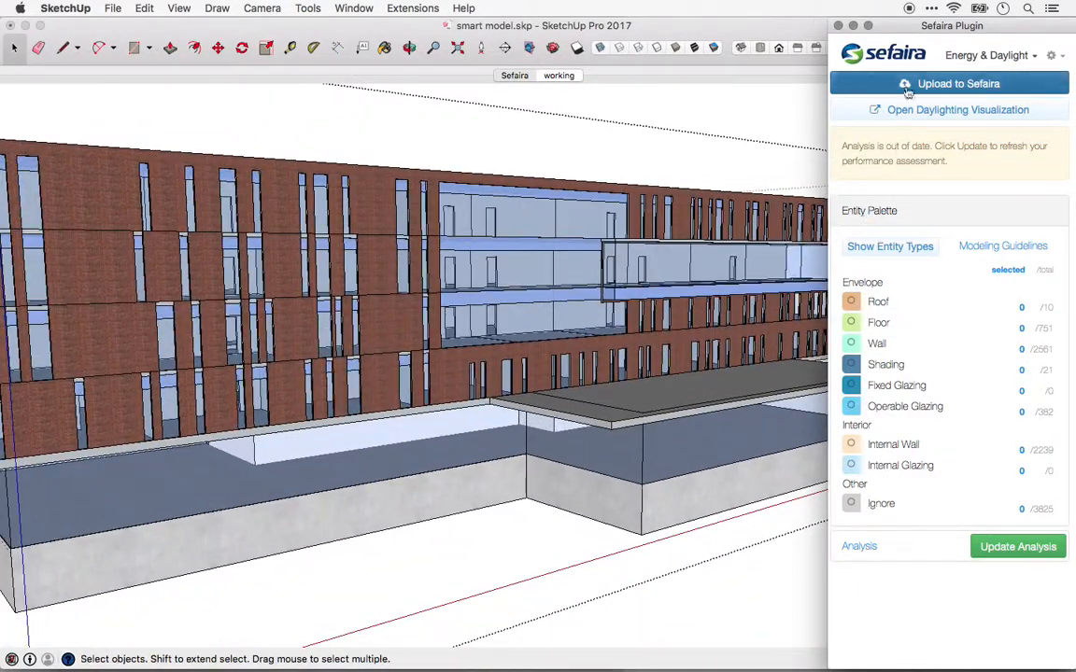
drag(814, 29, 0, 11)
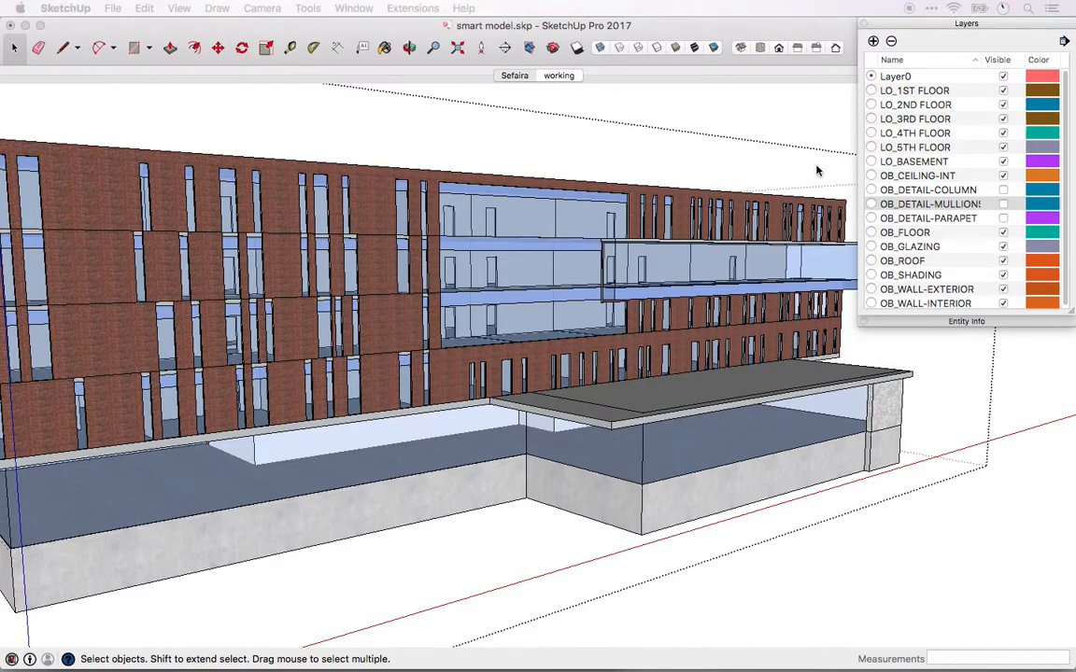
click(1003, 190)
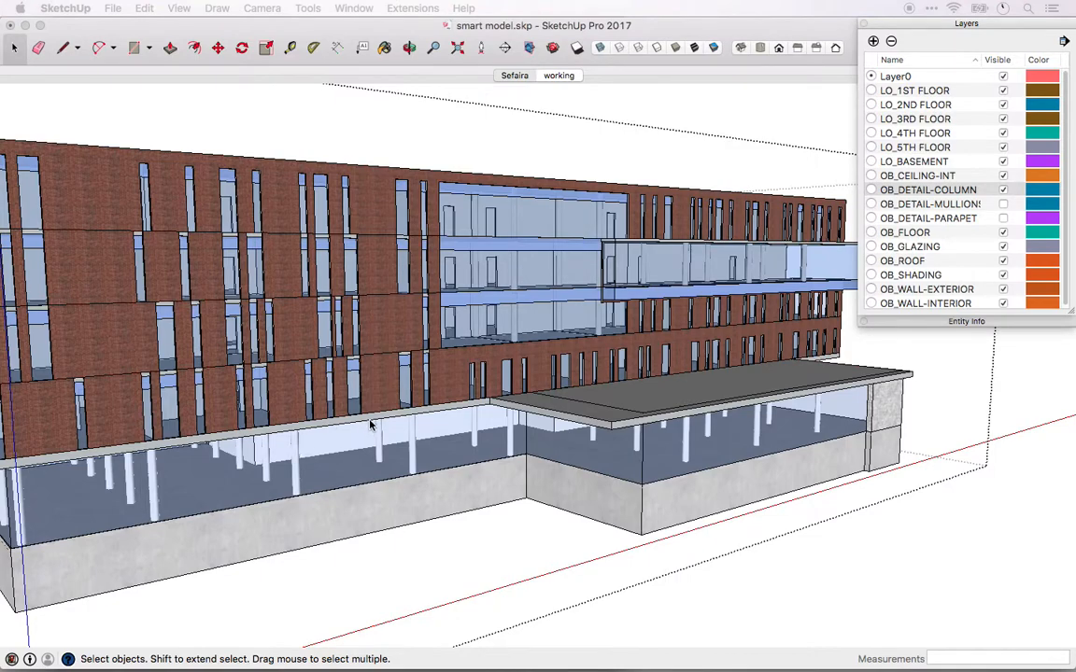
scroll(370, 425, down, 3)
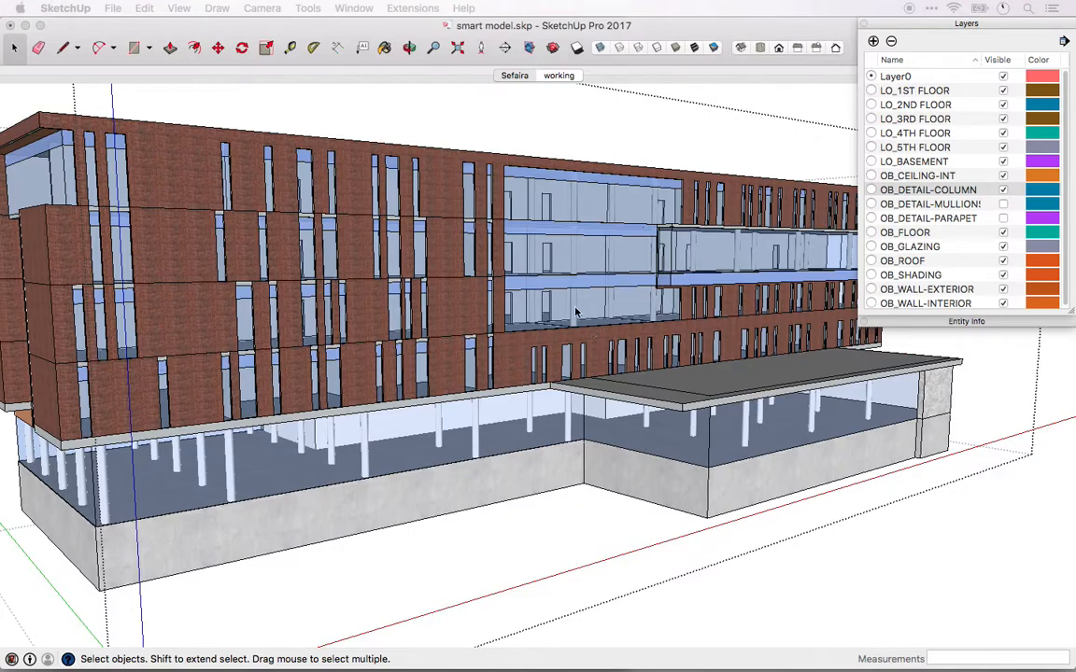
middle_drag(374, 252, 505, 280)
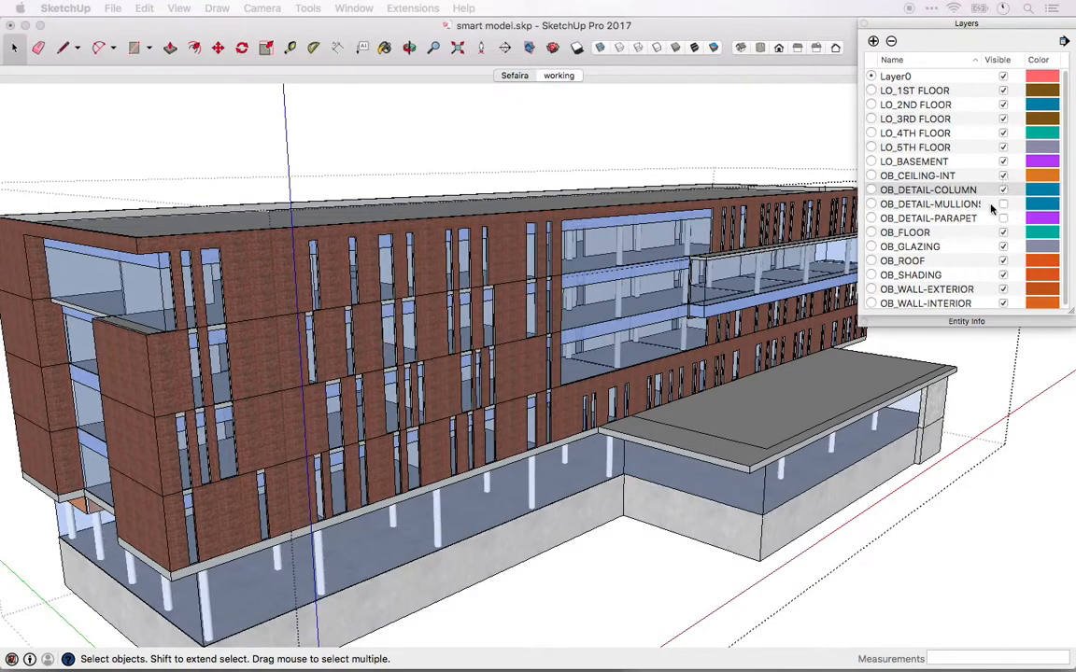
- Turn off the OB_DETAIL-COLUMN layer and show the entity types again
click(1003, 190)
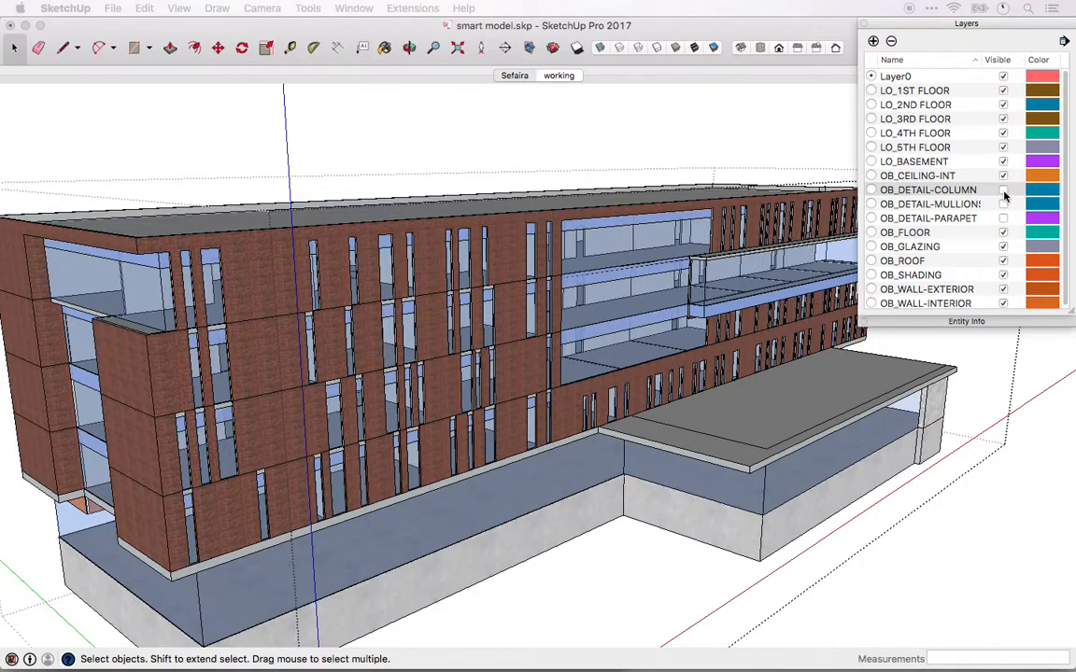
drag(1073, 8, 888, 7)
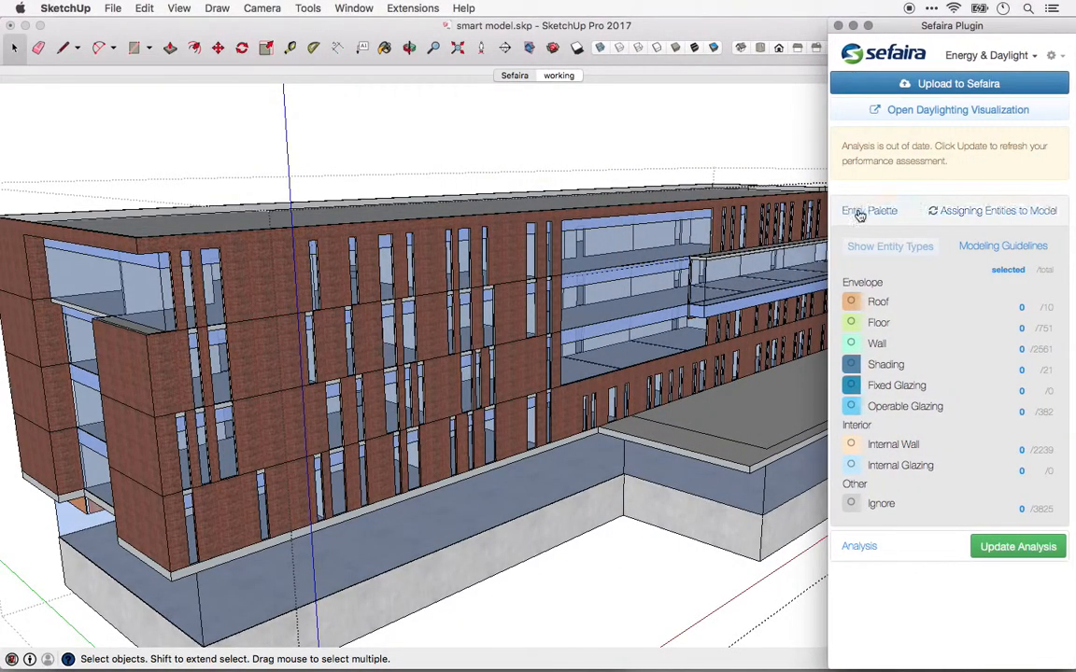
click(888, 247)
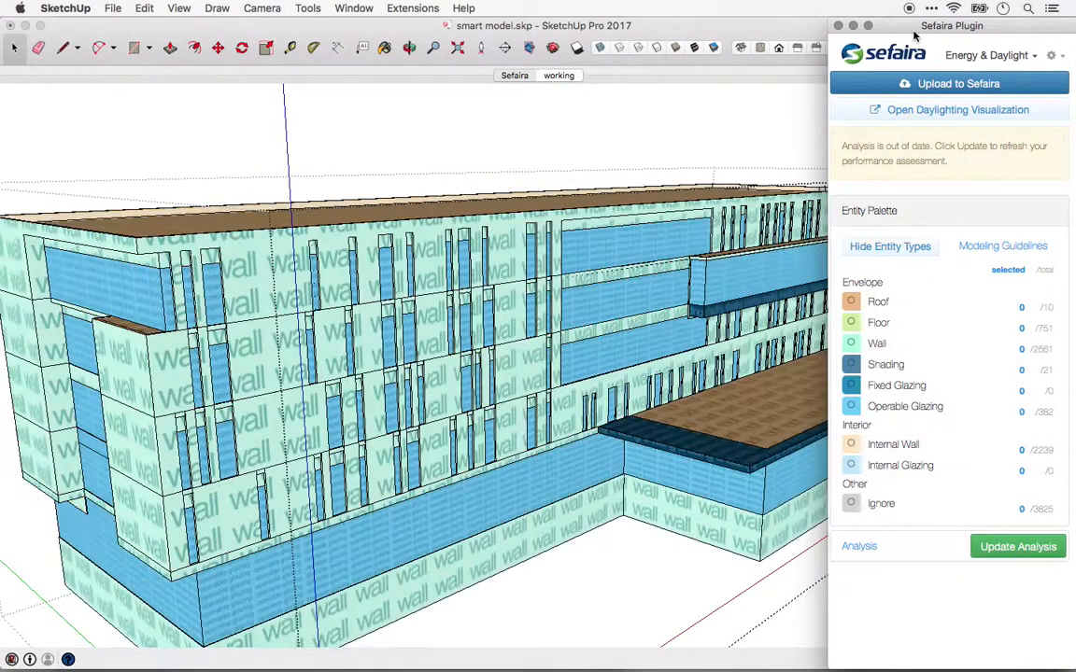
- Move the Sefaira window away from the Layers list and open an upper level's group
drag(914, 31, 86, 31)
middle_drag(625, 435, 581, 338)
double_click(537, 294)
middle_drag(744, 449, 647, 473)
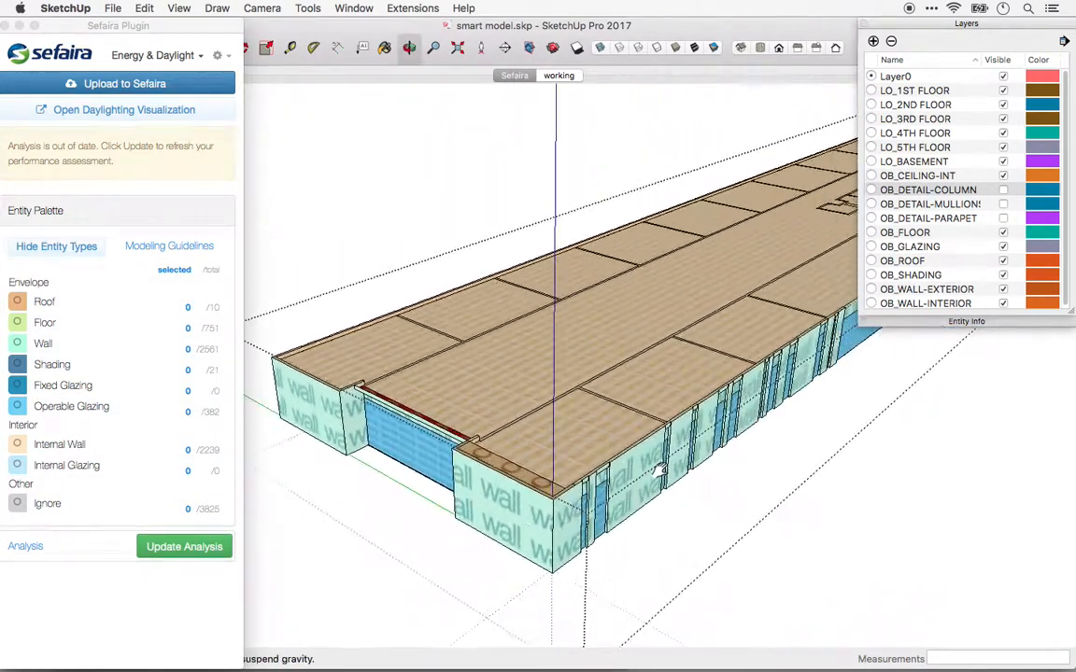
scroll(570, 395, up, 4)
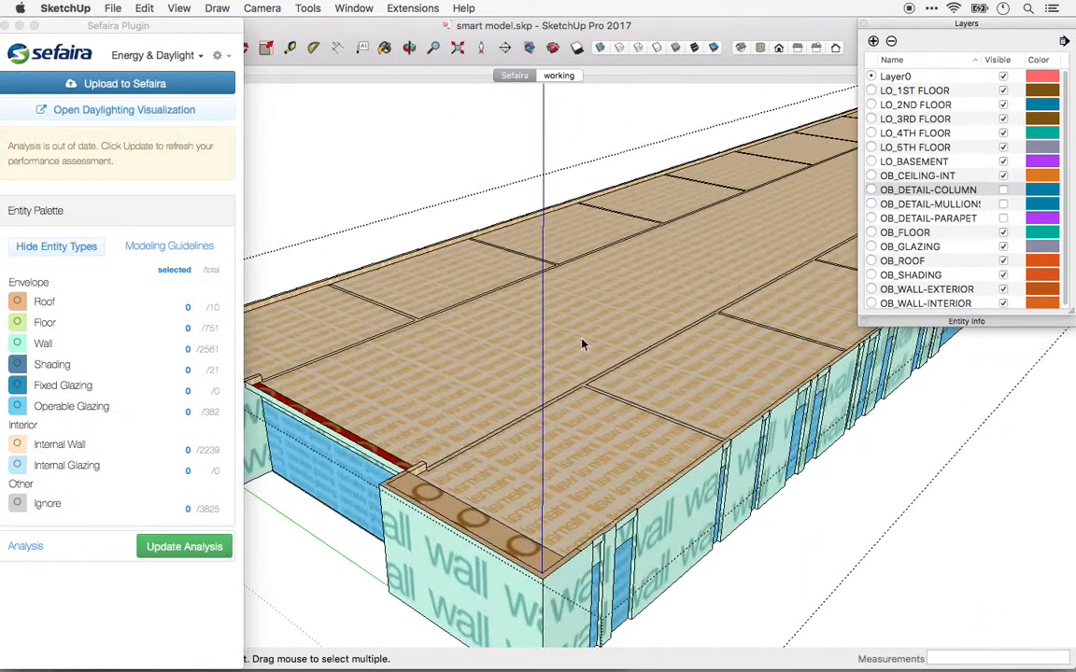
- Open the interior wall group inside the level and examine the entity types of its partitions
click(576, 391)
double_click(576, 391)
scroll(498, 392, down, 4)
middle_drag(601, 387, 468, 403)
scroll(469, 401, down, 2)
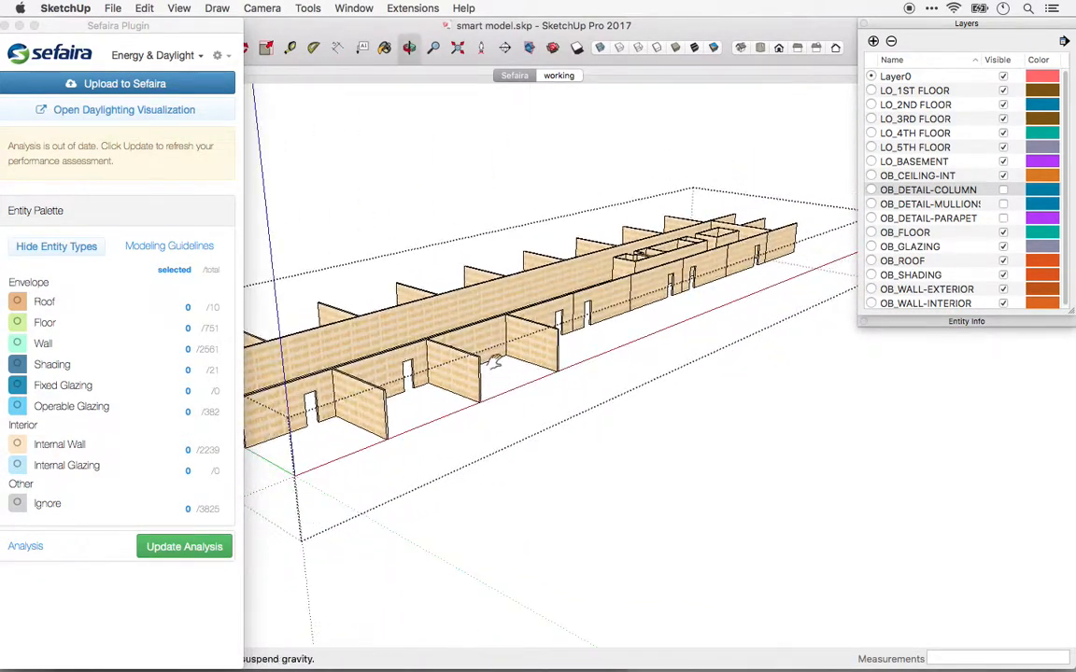
middle_drag(491, 362, 702, 362)
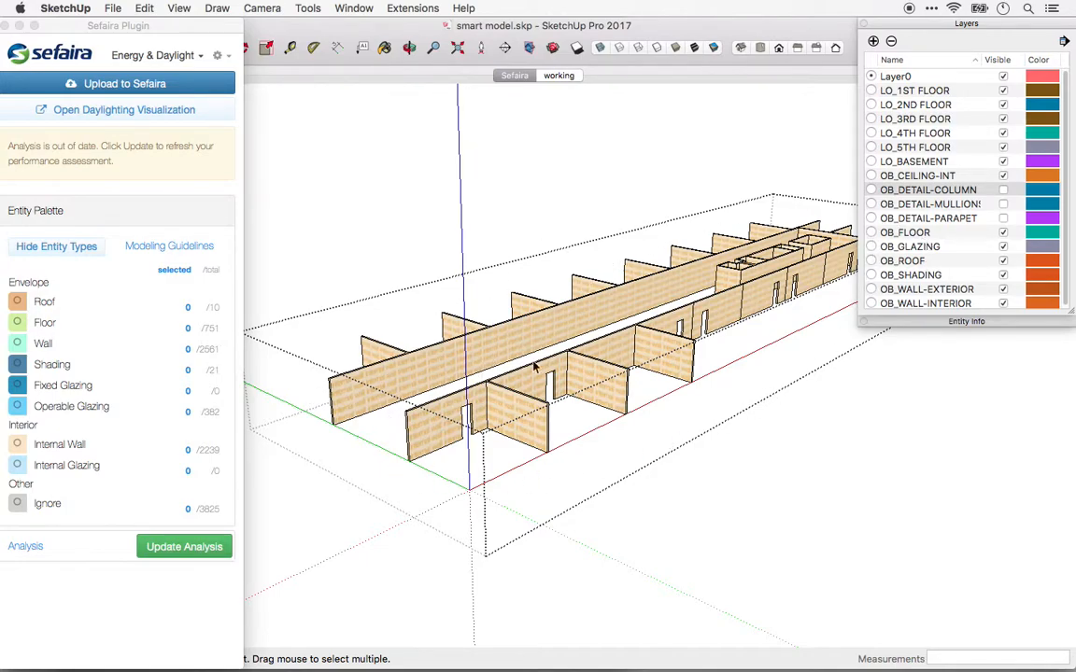
scroll(669, 337, up, 3)
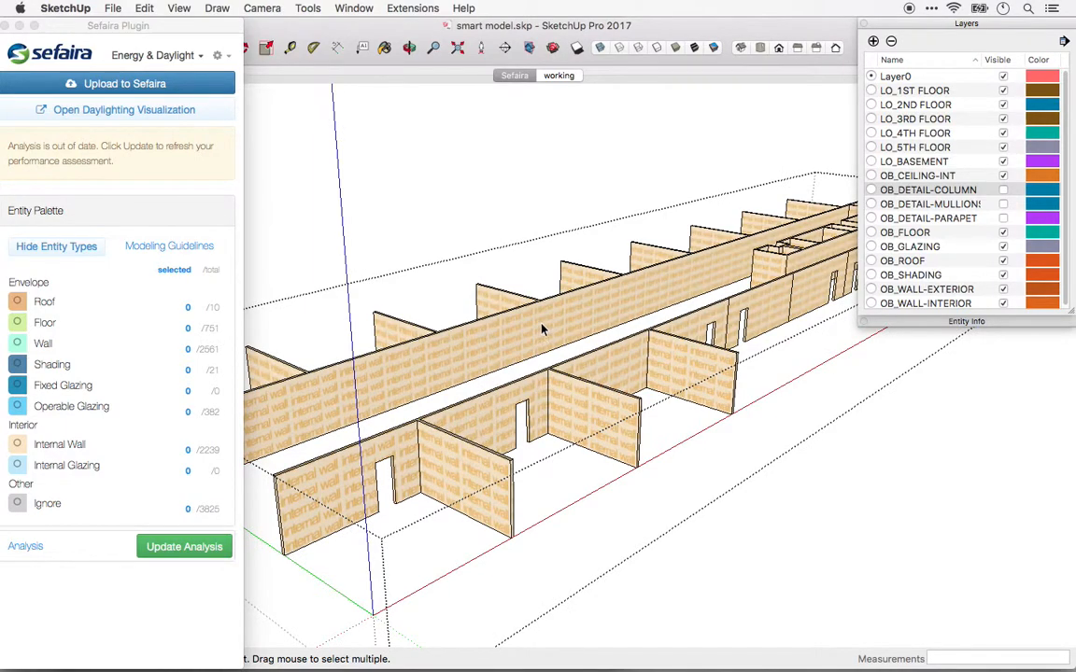
- Leave the interior wall group, review the Sefaira tagging options available for the whole group, and close the level's group
scroll(539, 331, down, 4)
click(532, 240)
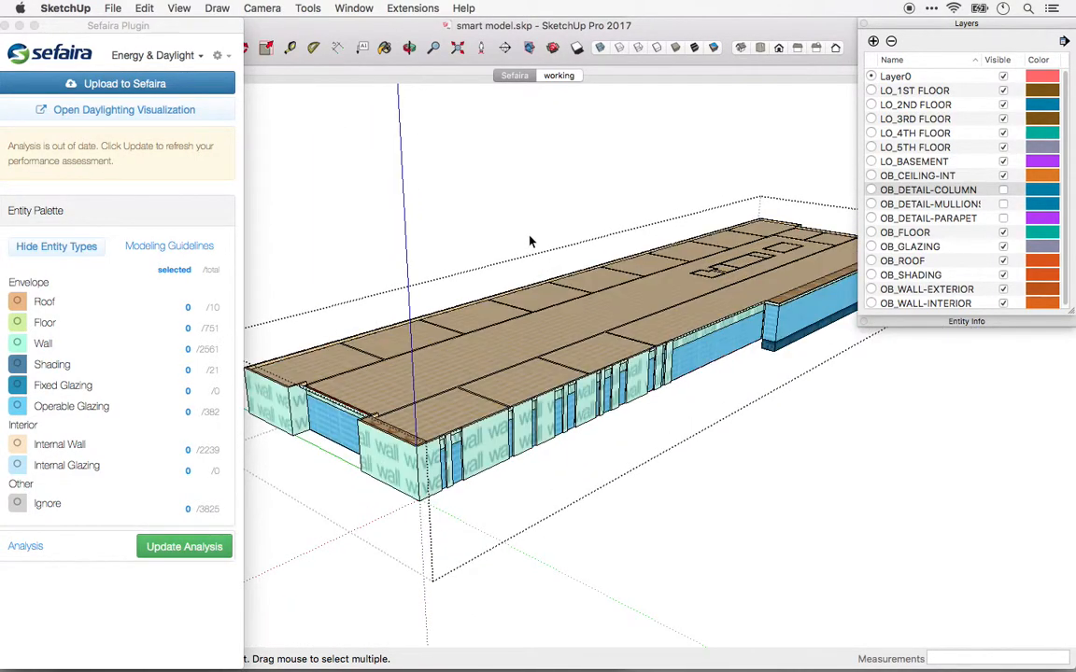
click(532, 319)
right_click(532, 318)
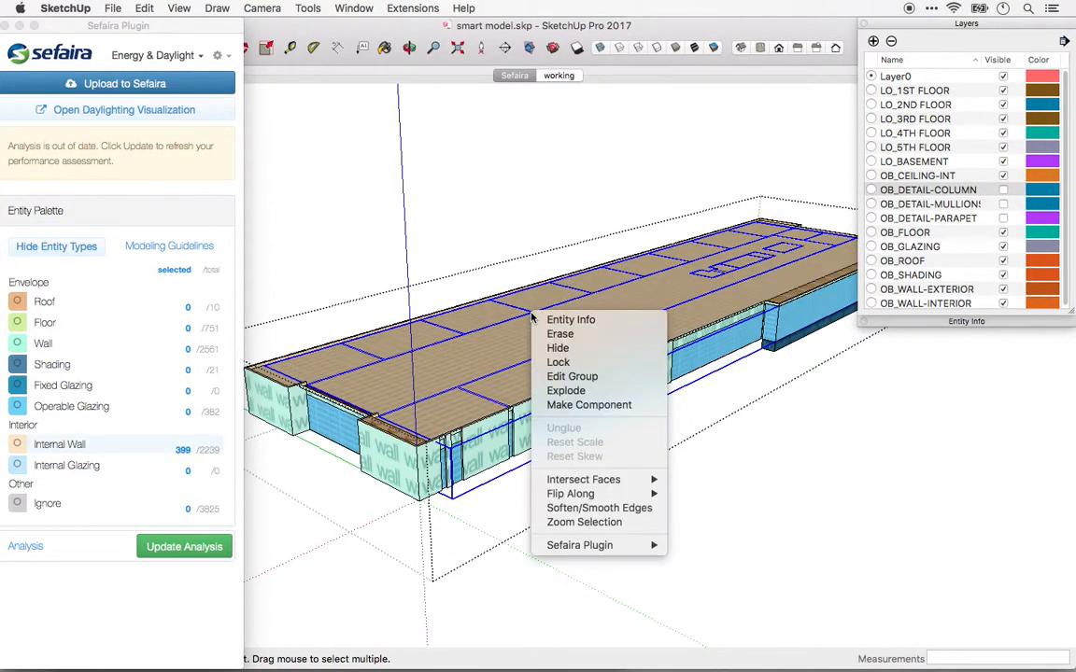
mouse_move(607, 549)
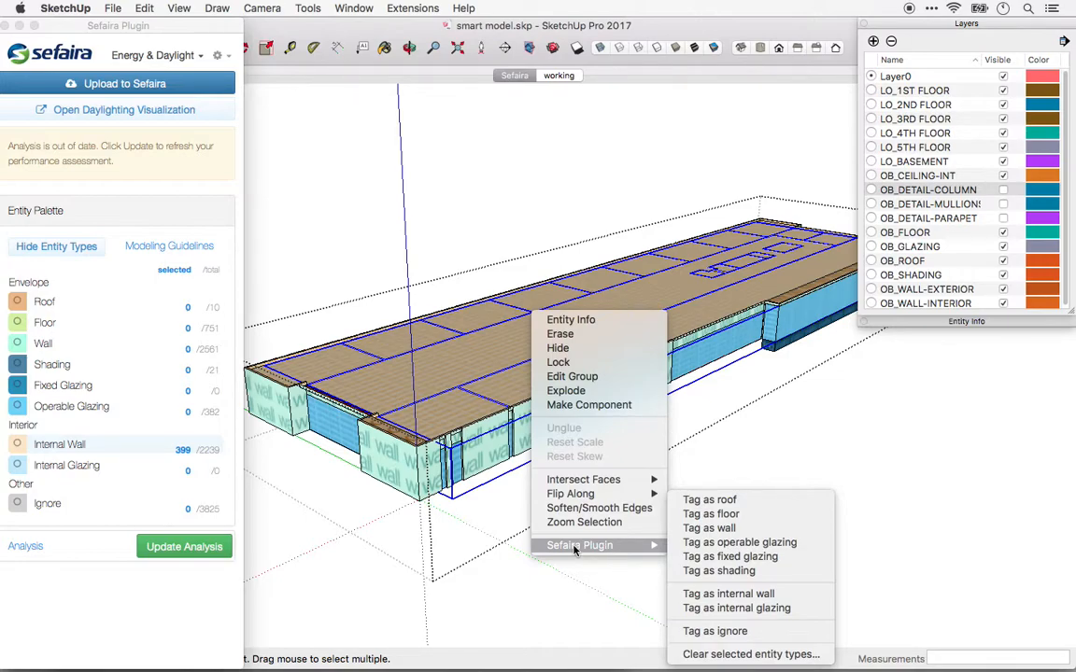
click(536, 600)
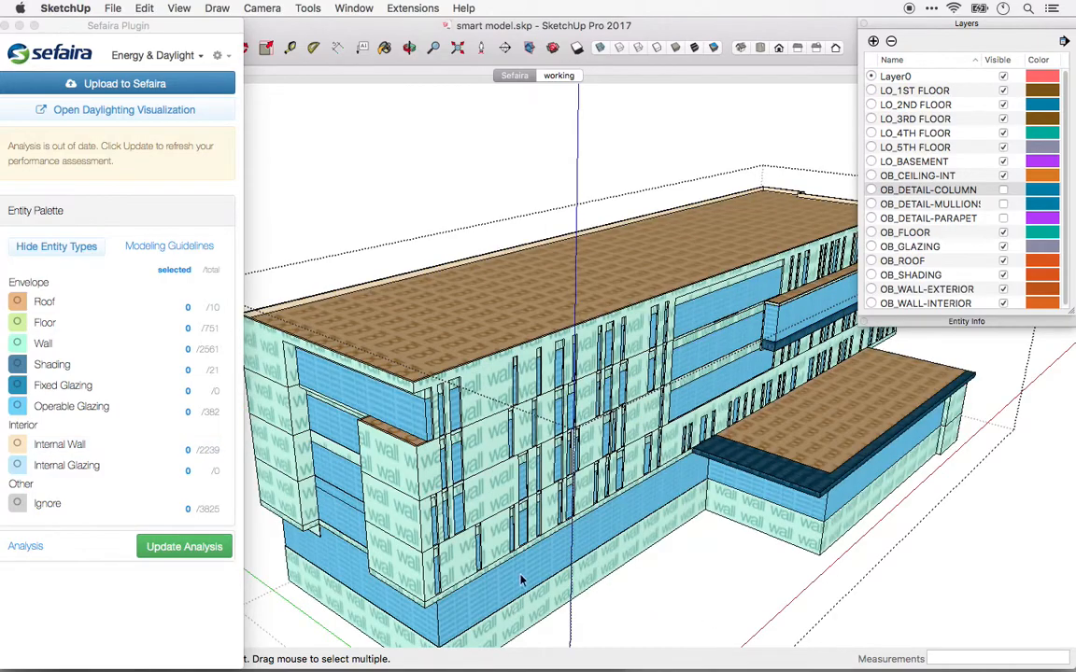
- Hide the entity types and examine the windows along the building's brick facade
middle_drag(458, 293, 453, 304)
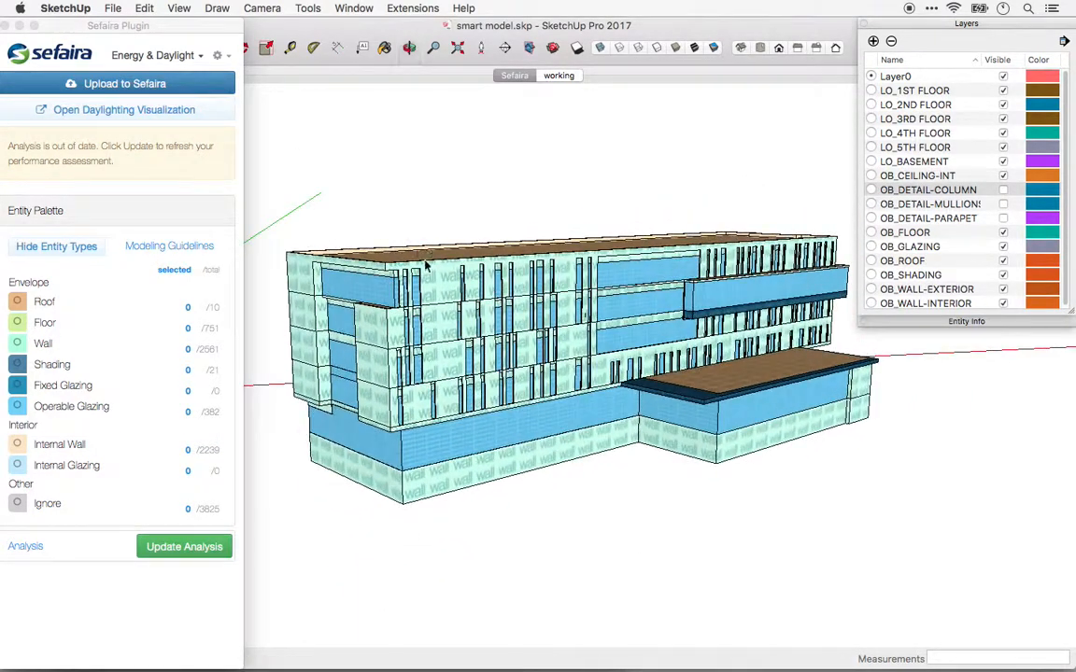
scroll(451, 305, up, 3)
click(68, 249)
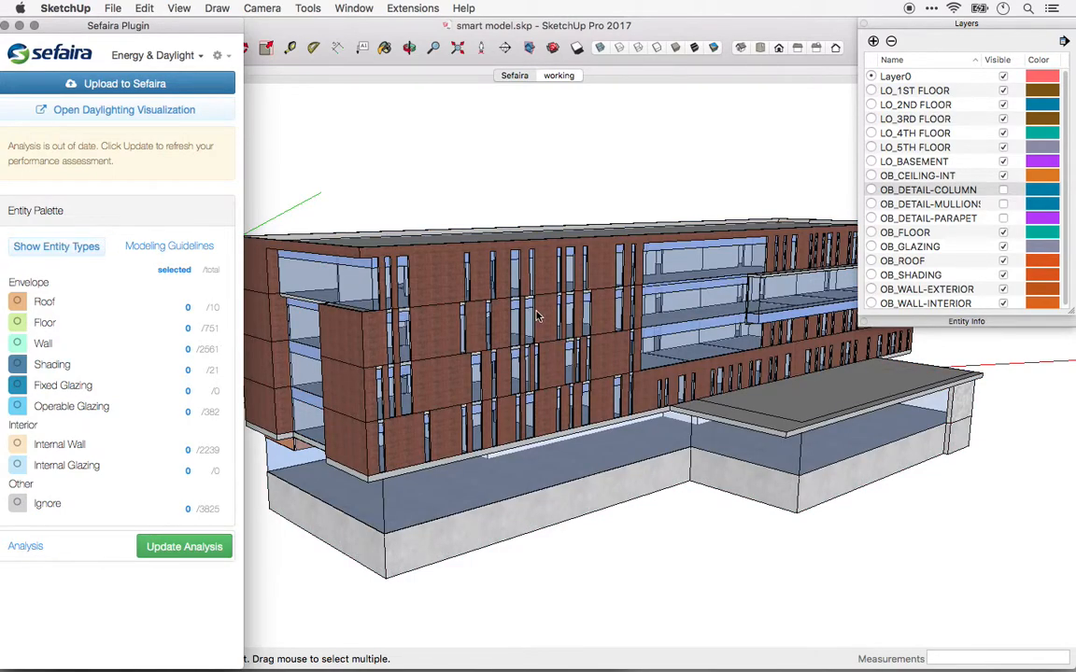
scroll(549, 304, up, 5)
middle_drag(596, 354, 546, 340)
scroll(578, 418, up, 4)
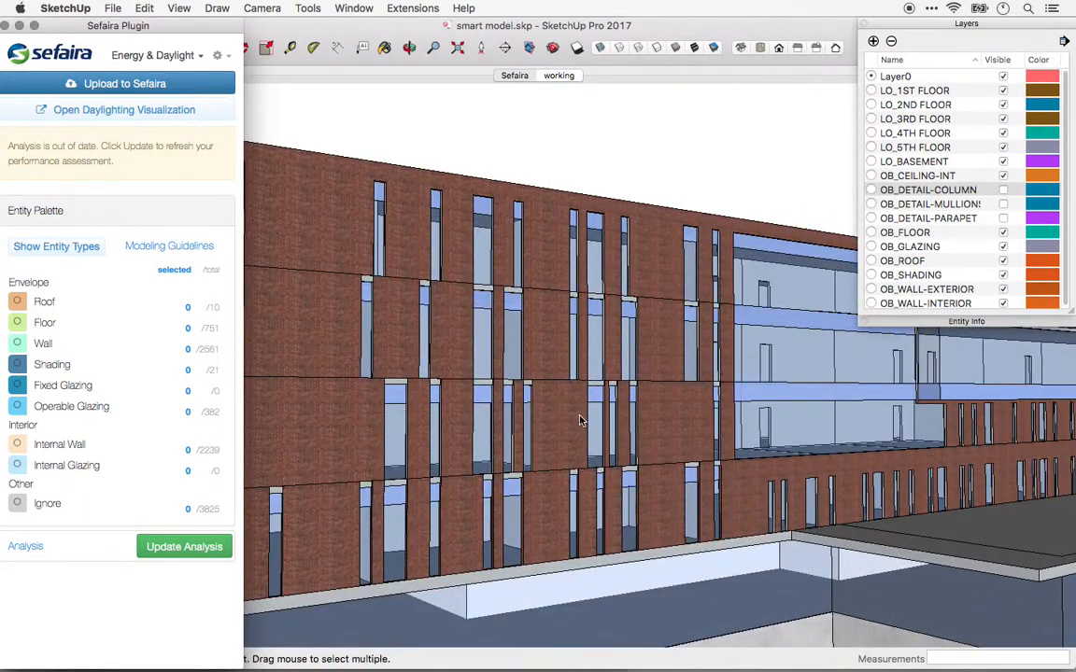
scroll(578, 422, up, 5)
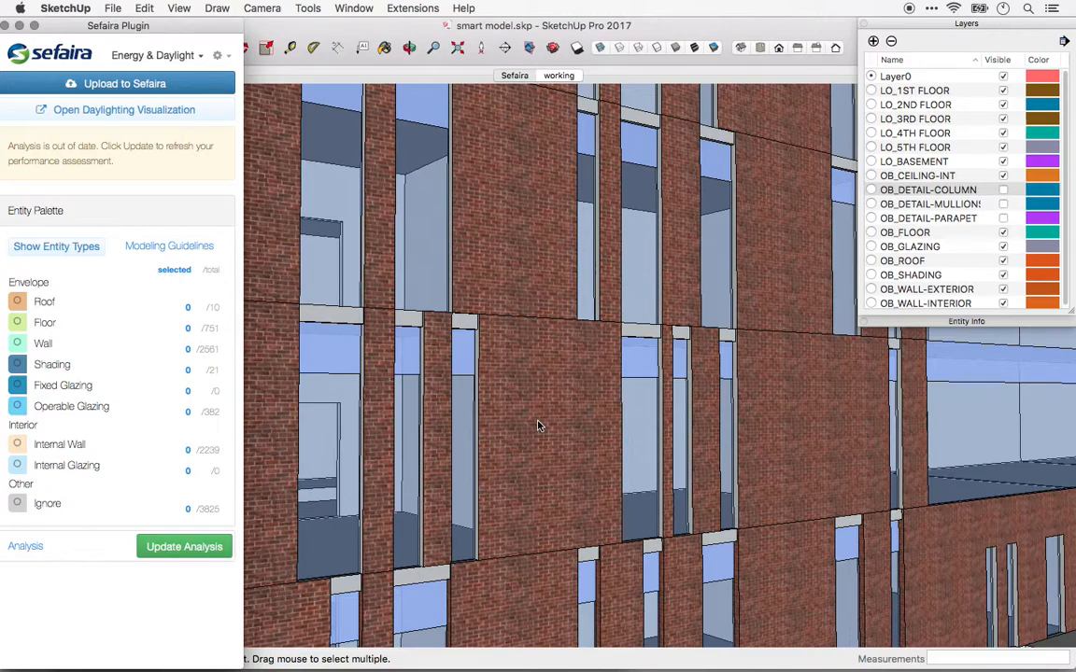
scroll(537, 425, down, 10)
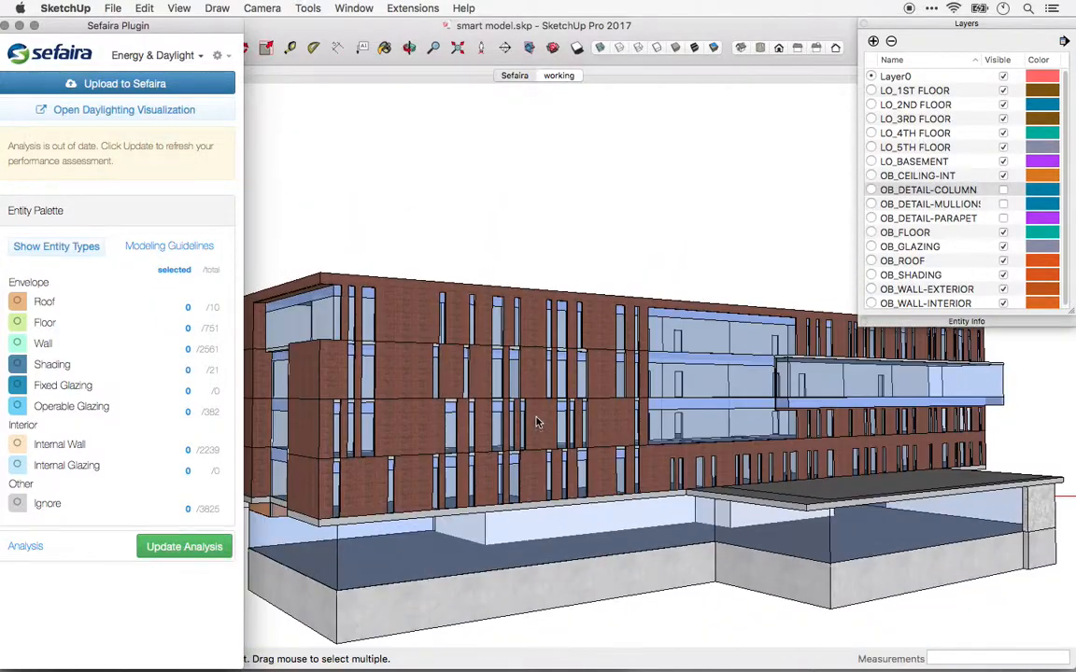
- Move the Sefaira window to the opposite side of the model and show the entity types again
middle_drag(537, 423, 527, 482)
drag(170, 24, 1013, 9)
middle_drag(719, 256, 584, 258)
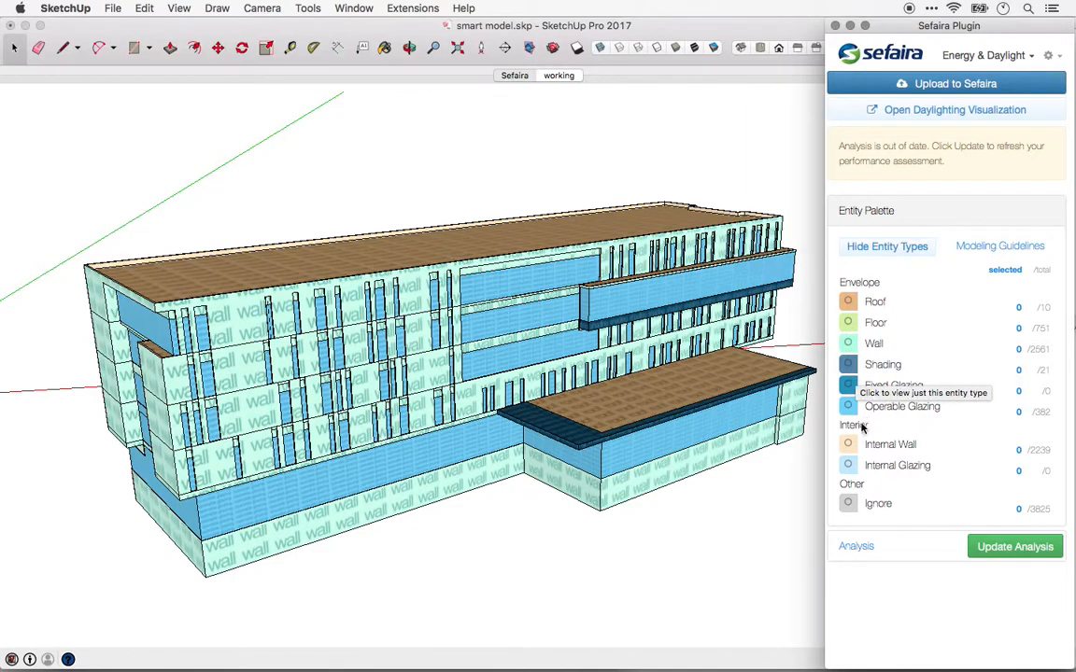
- Isolate the Roof entity type, inspect the roofs of the building and its upper level, and display all entity types again
click(848, 304)
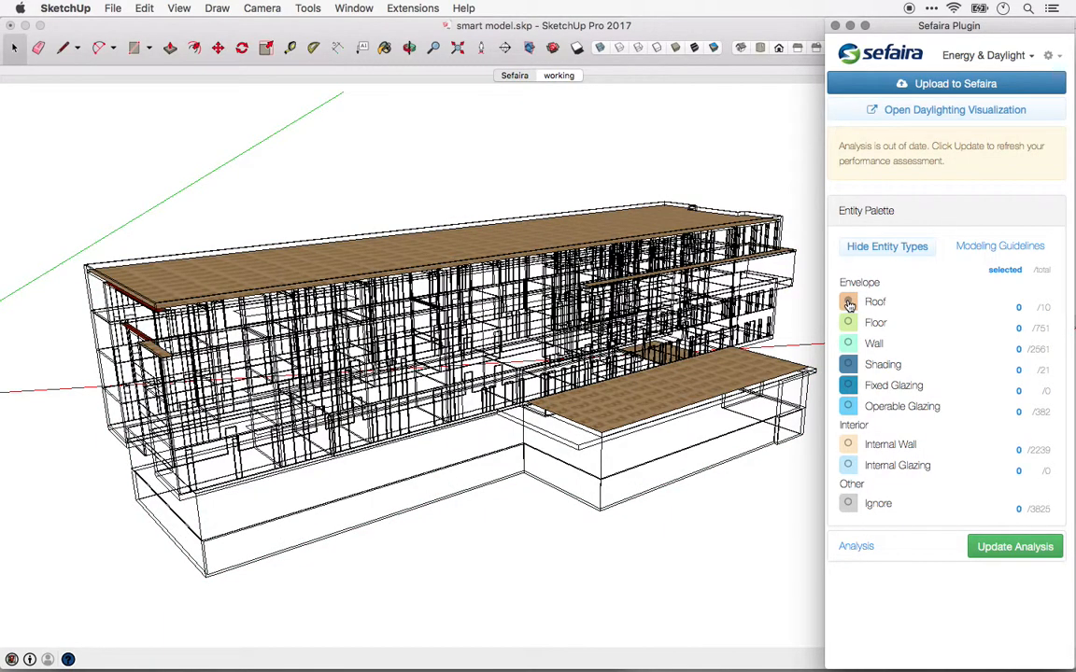
mouse_move(297, 315)
middle_down()
mouse_move(378, 350)
mouse_move(289, 311)
middle_up()
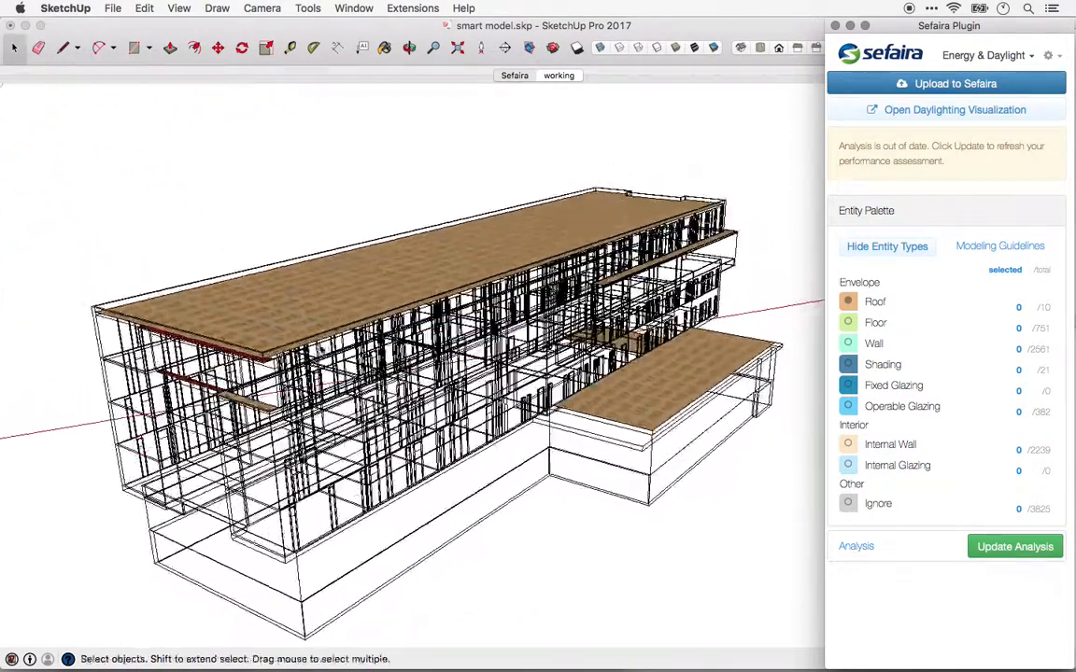
click(320, 319)
double_click(337, 306)
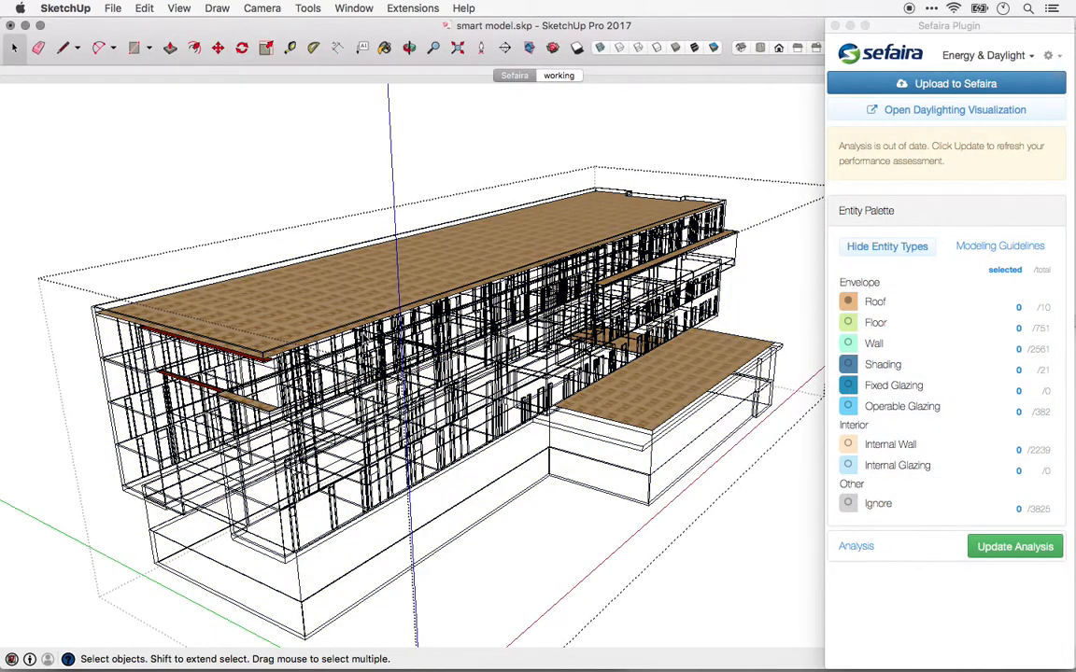
middle_drag(363, 340, 328, 348)
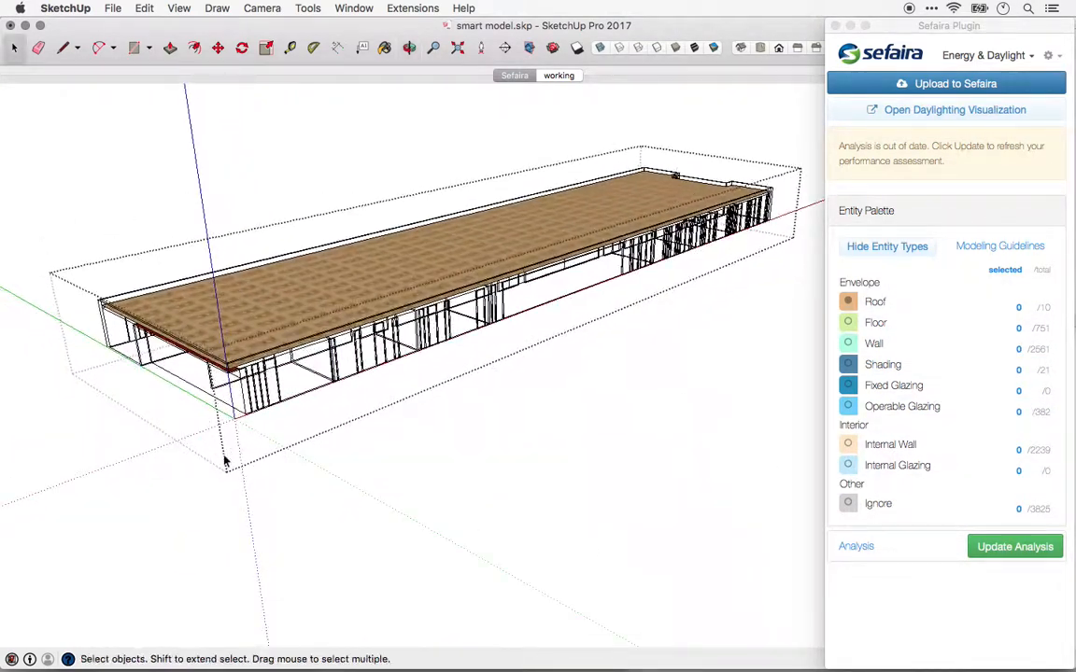
click(190, 476)
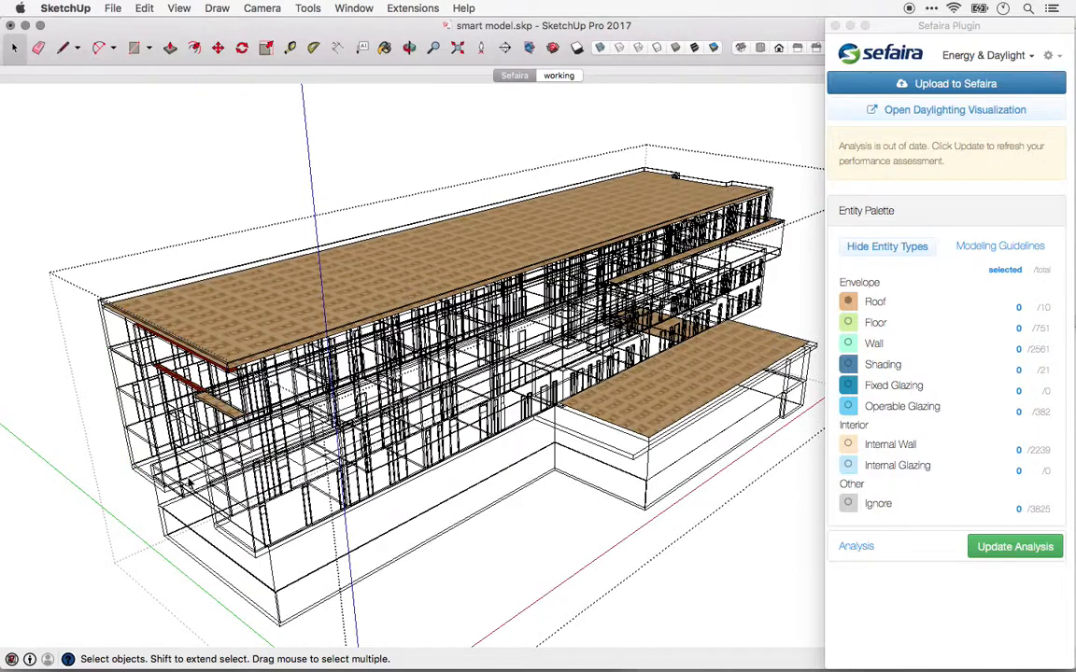
click(54, 467)
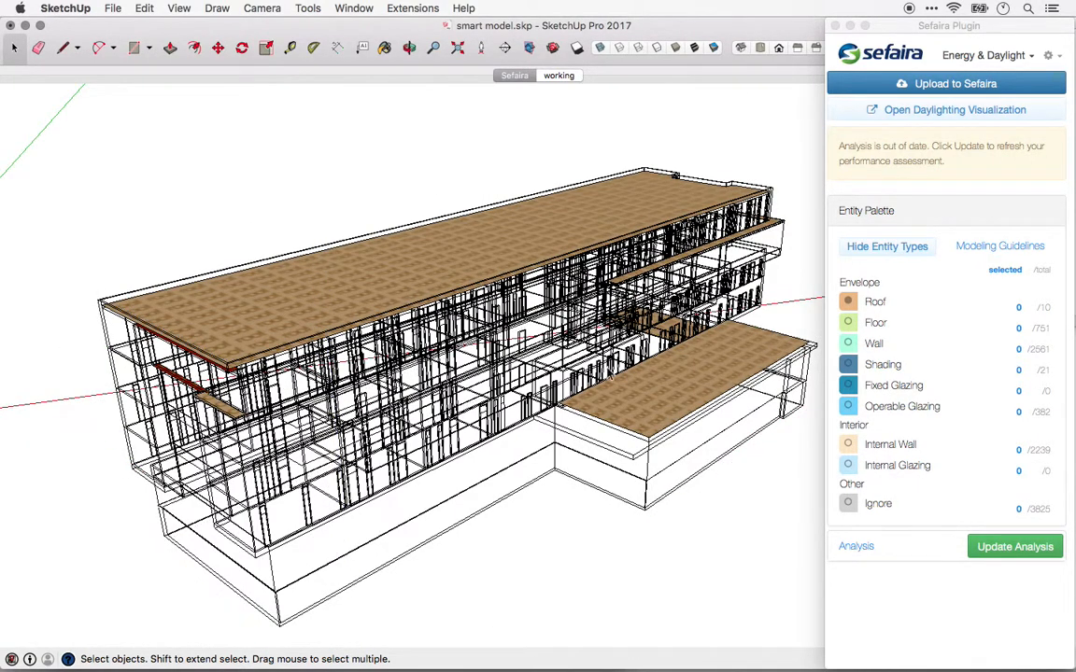
click(848, 303)
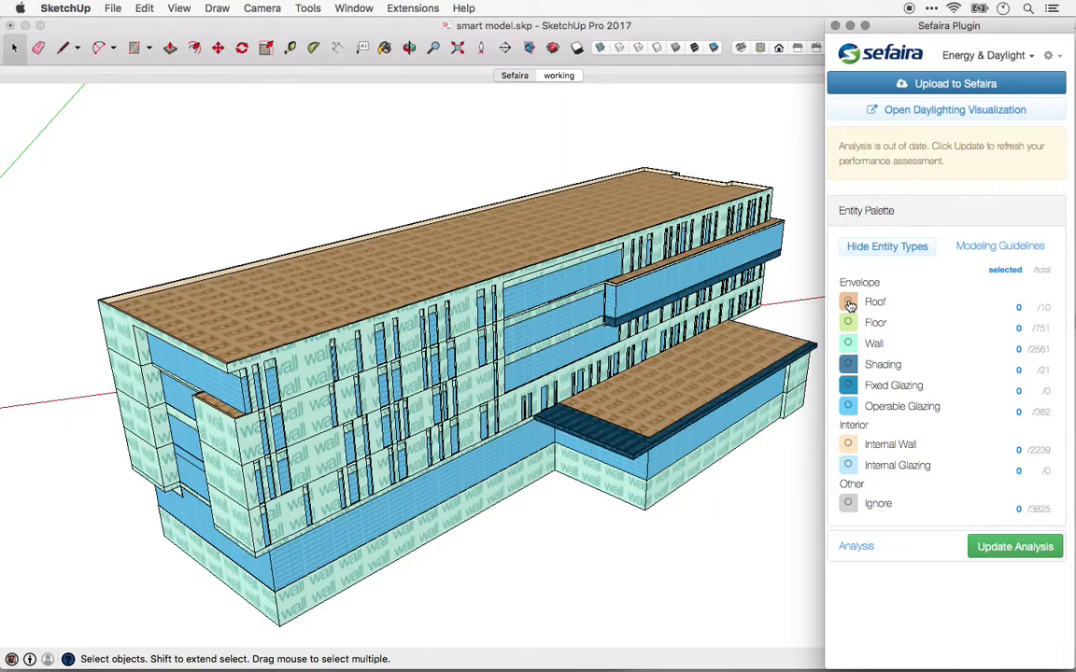
- Hide the entity types, collapse the Entity Palette and update the analysis for the School in New York, NY, USA
middle_drag(560, 291, 553, 318)
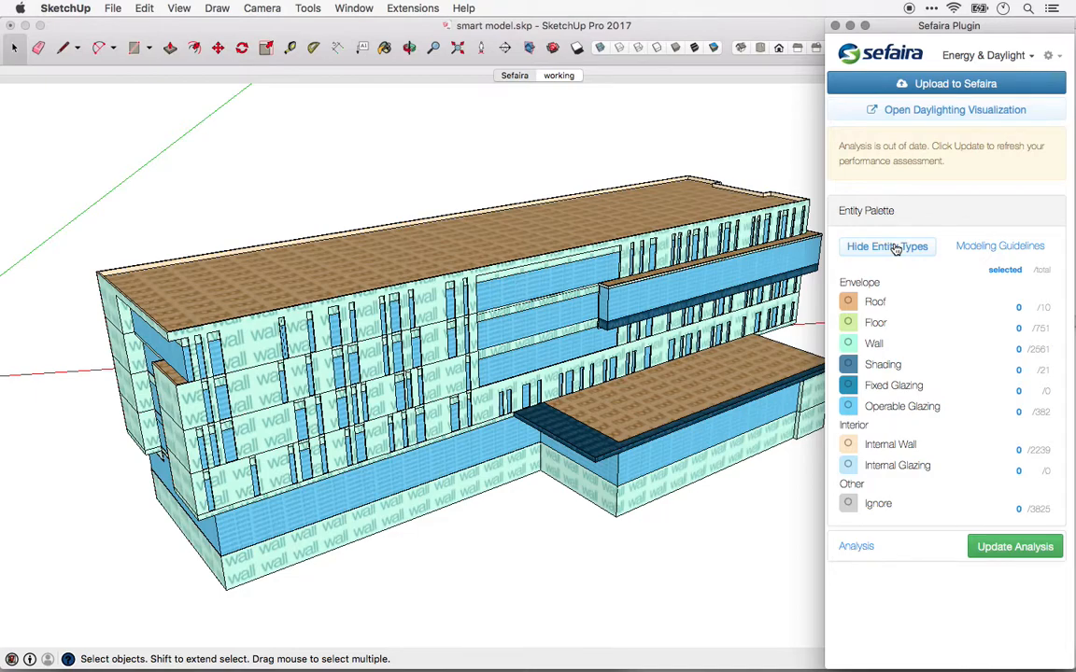
click(889, 246)
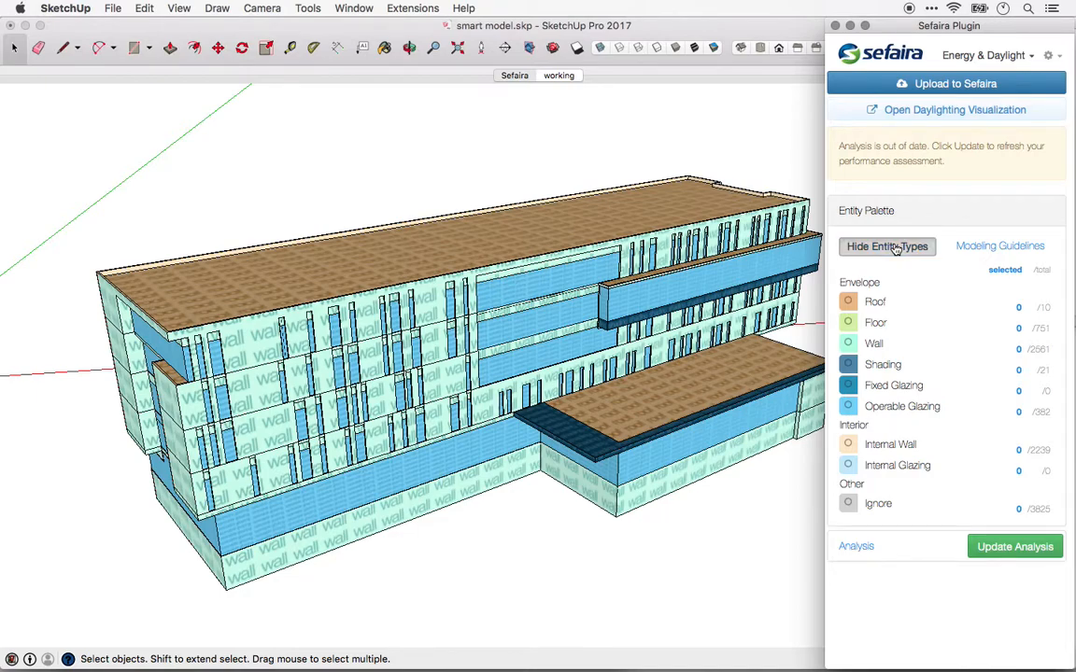
click(894, 212)
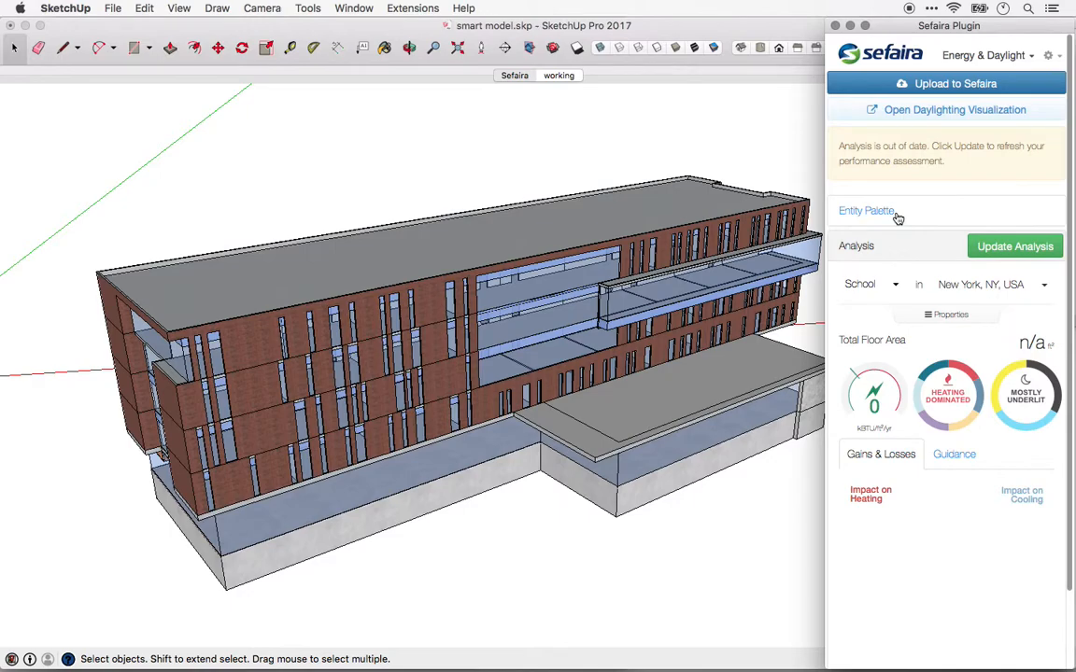
click(1008, 254)
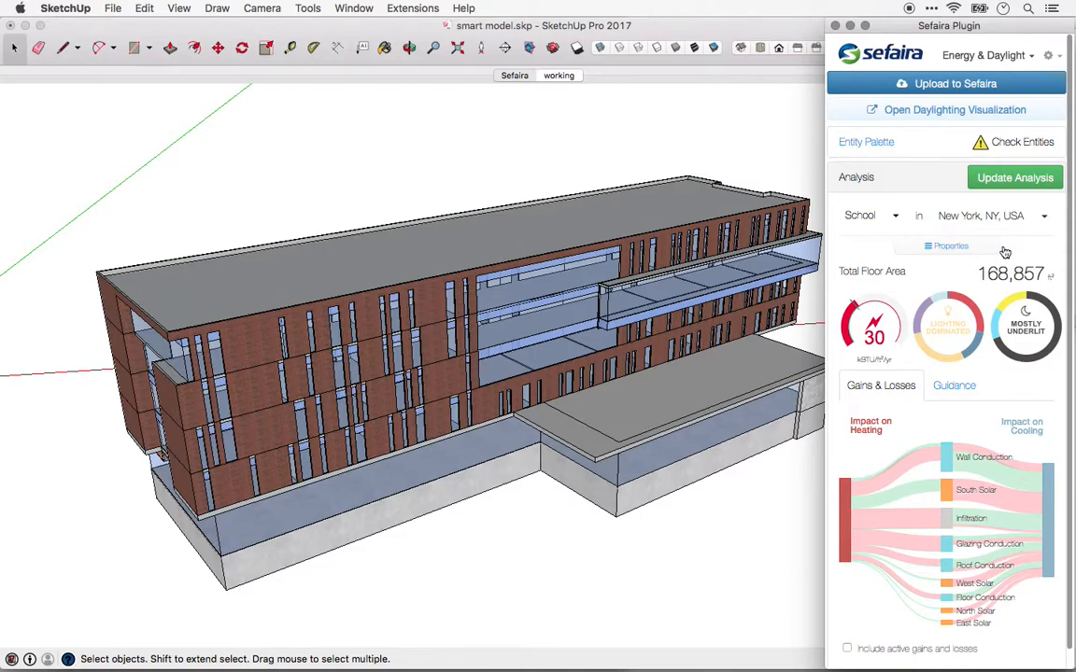
- Open the daylighting visualization and reposition and enlarge its window to fill the screen
click(953, 110)
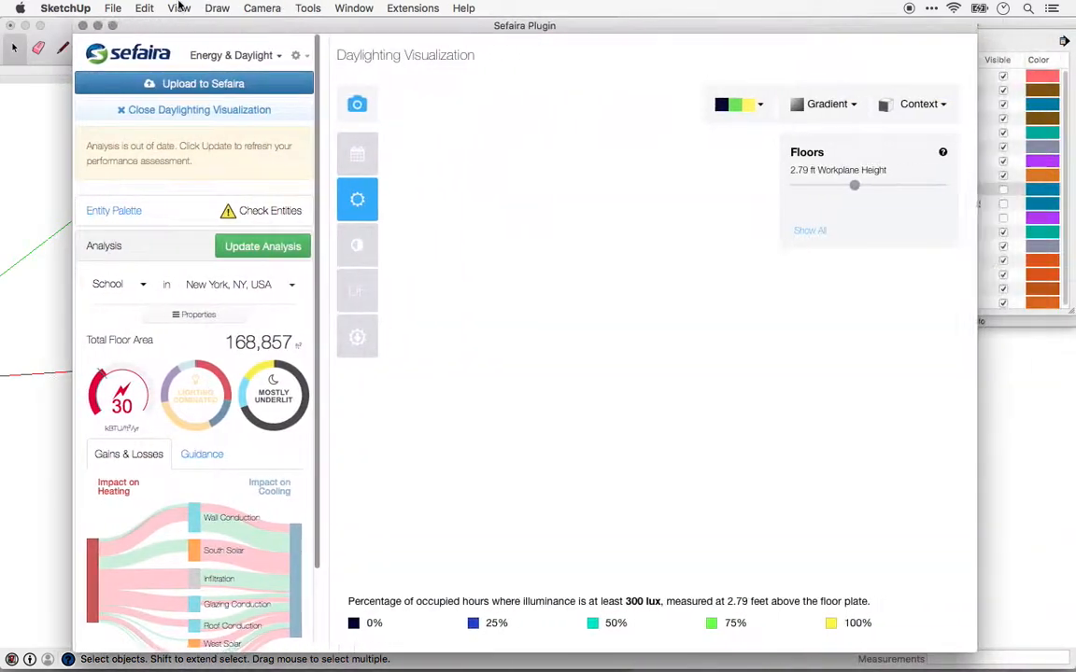
drag(179, 5, 143, 4)
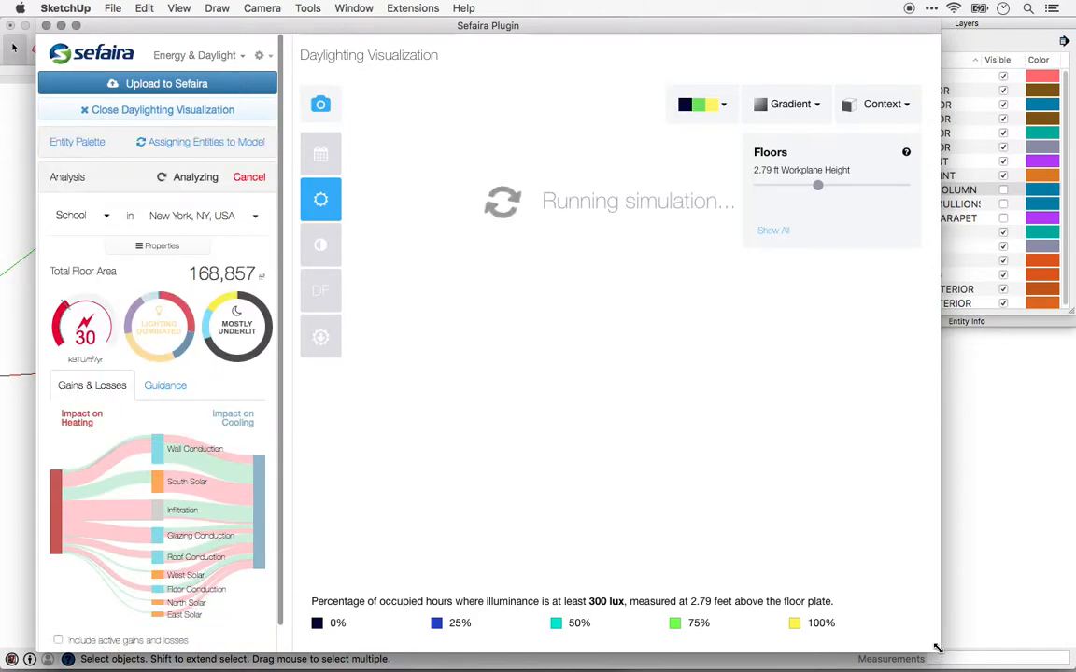
drag(938, 648, 1073, 665)
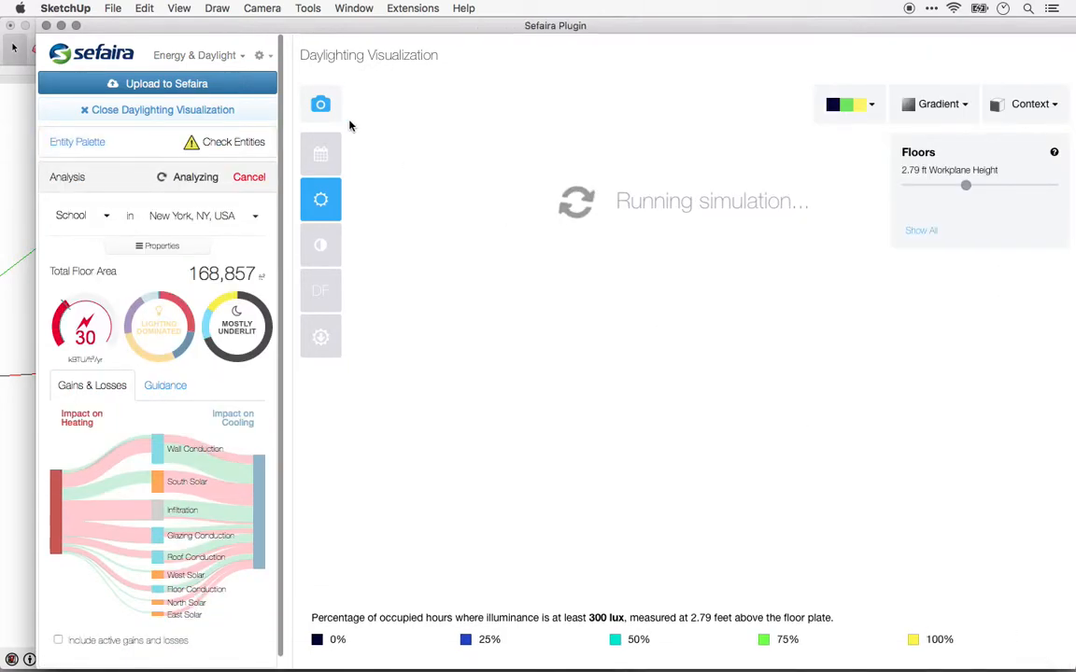
drag(344, 33, 308, 29)
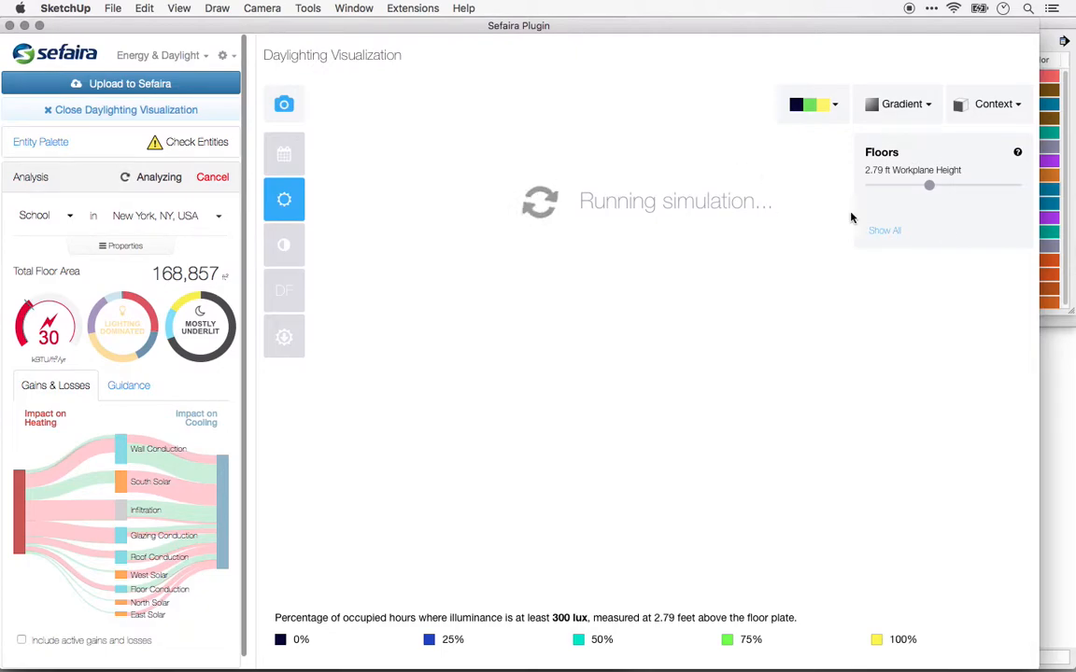
drag(1037, 271, 1074, 271)
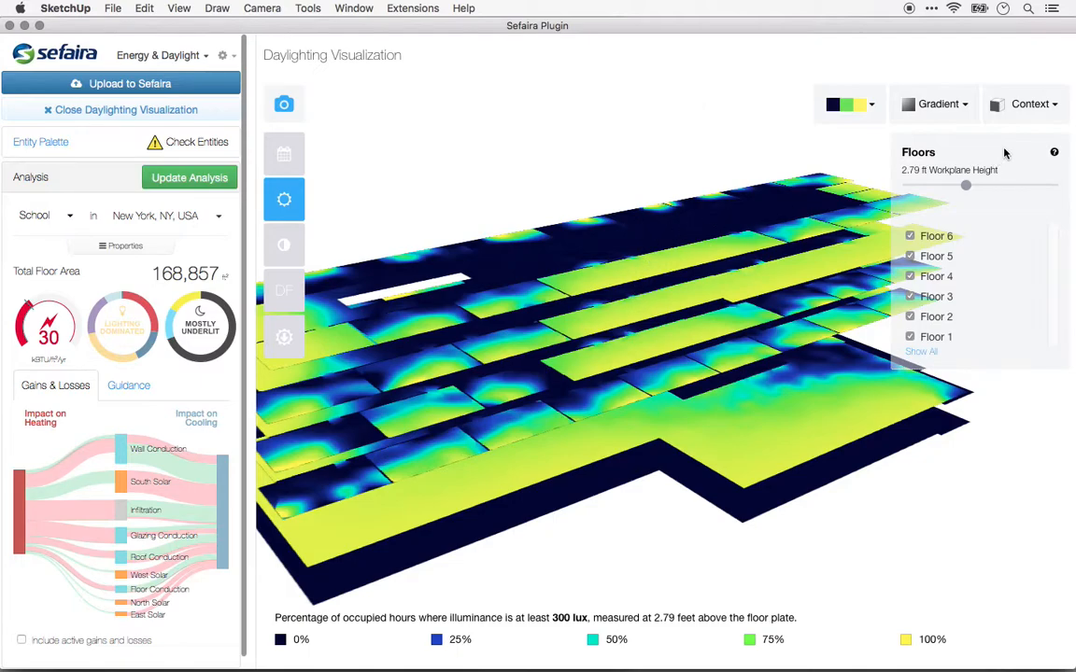
- Turn on the Windows context in the daylighting visualization and try the Walls context
click(1031, 110)
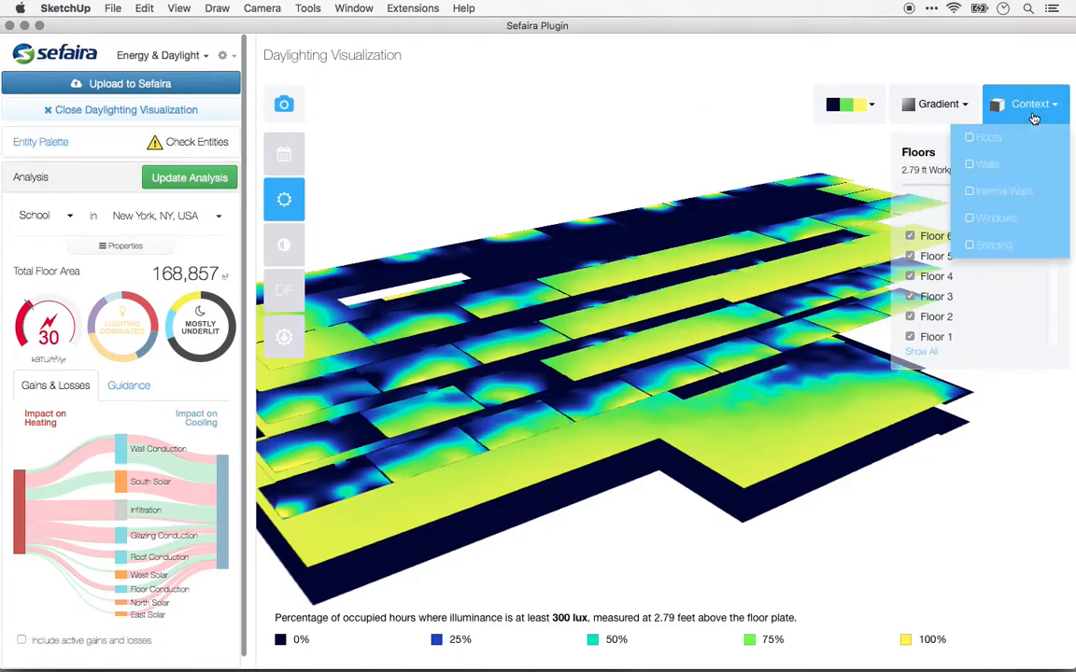
click(1008, 217)
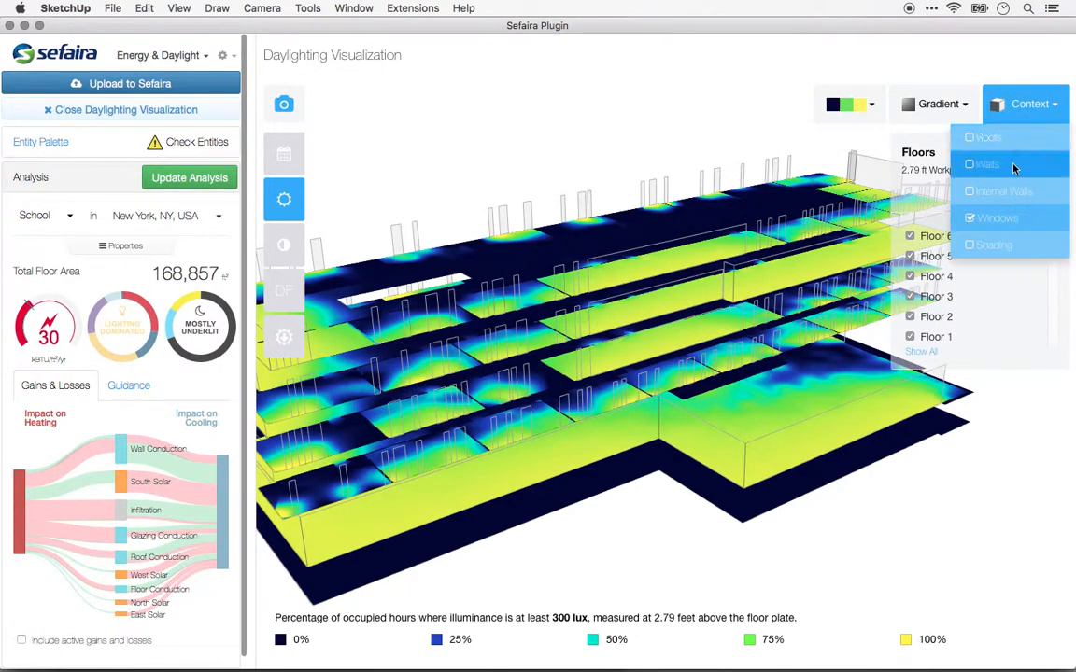
click(1007, 164)
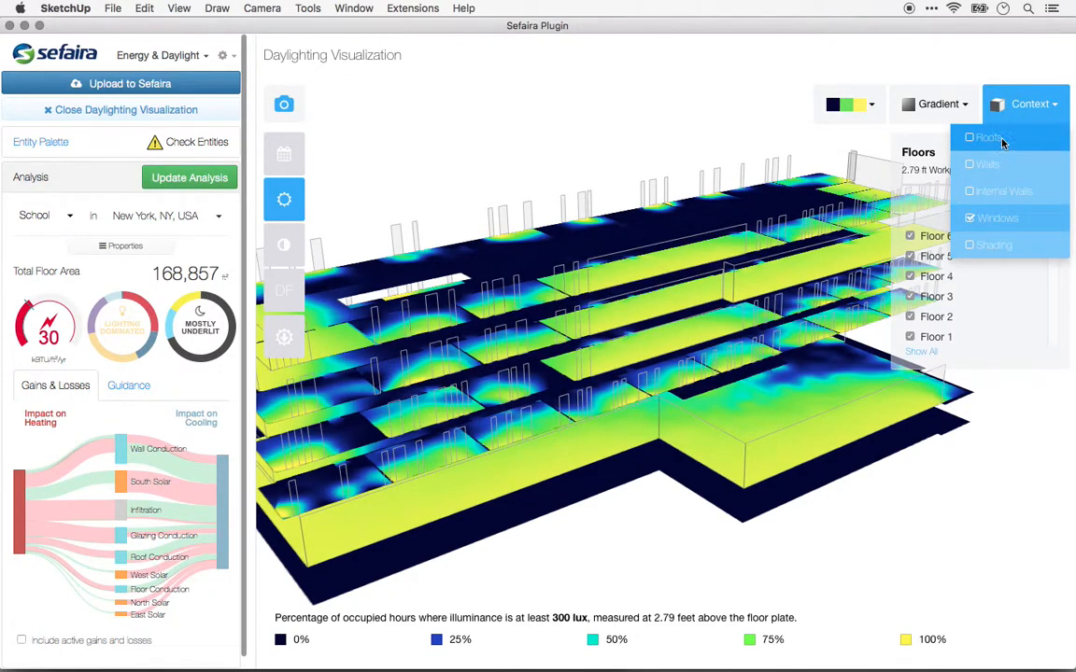